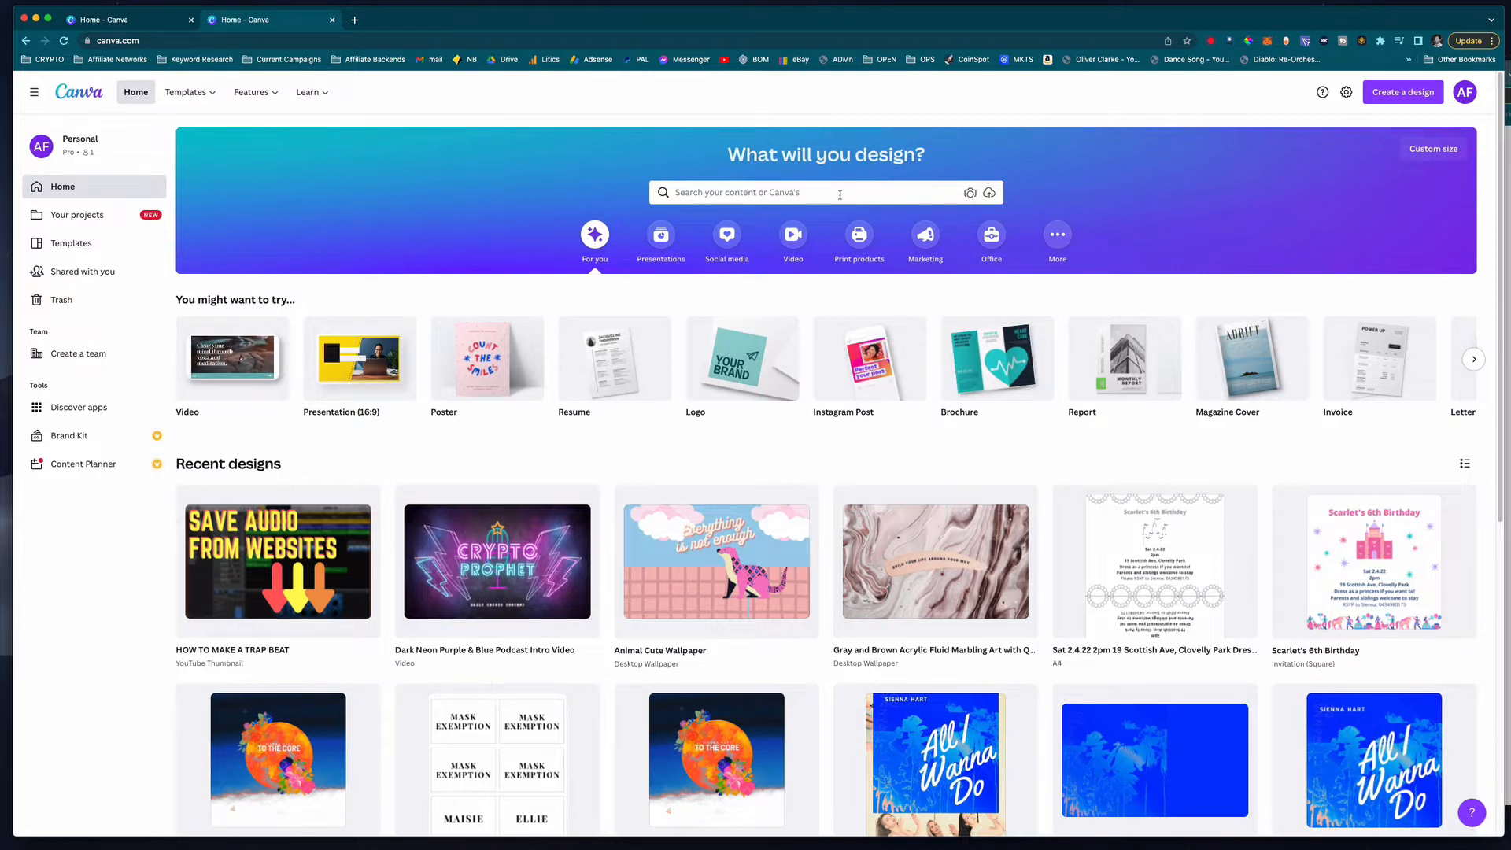
Search the templates for youtube thumbnail and create a blank YouTube Thumbnail design.
left_click(778, 185)
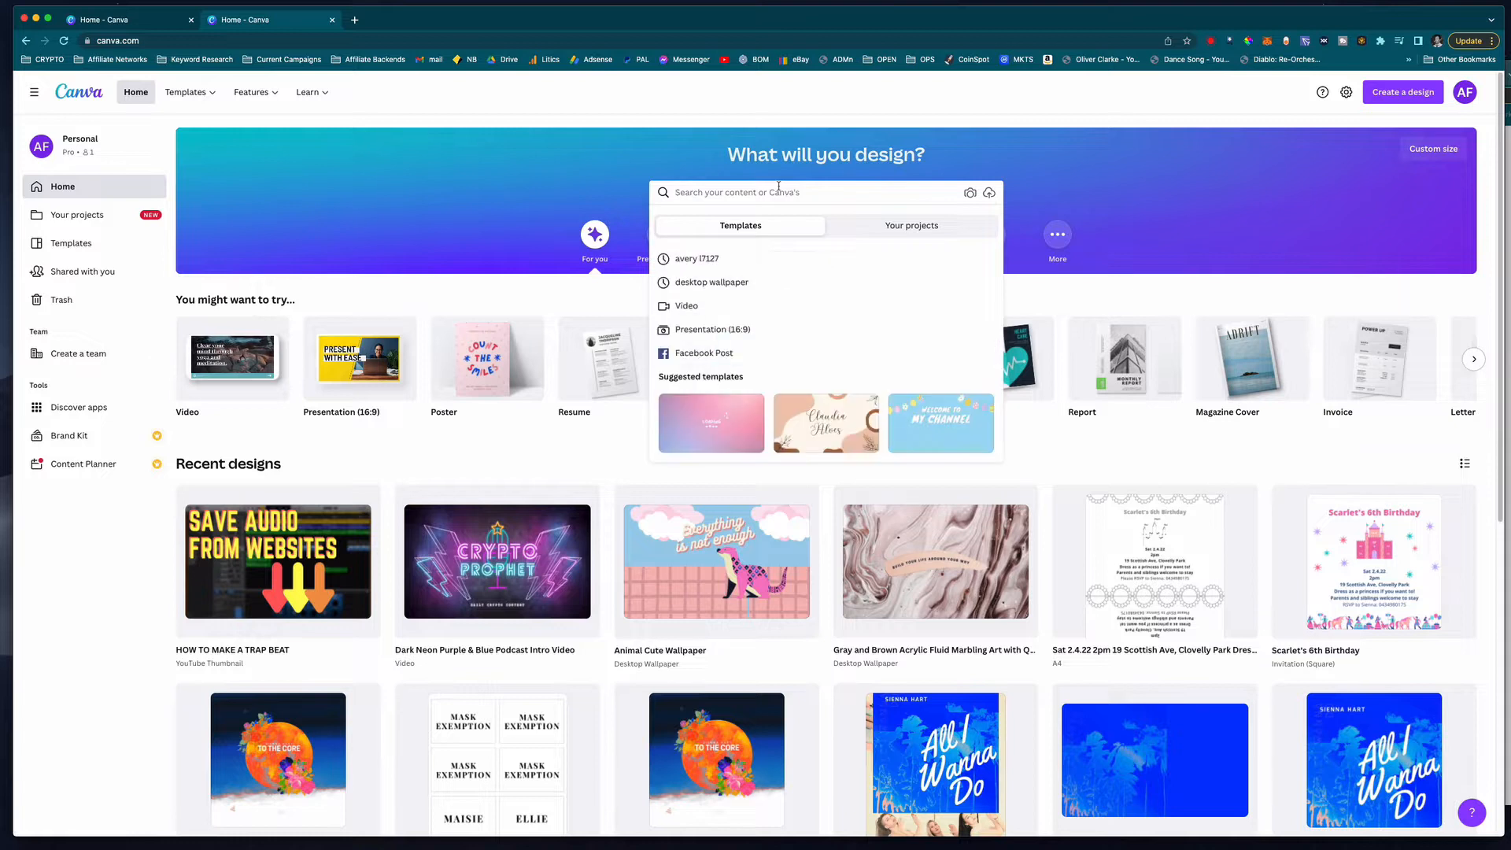
type("youtube")
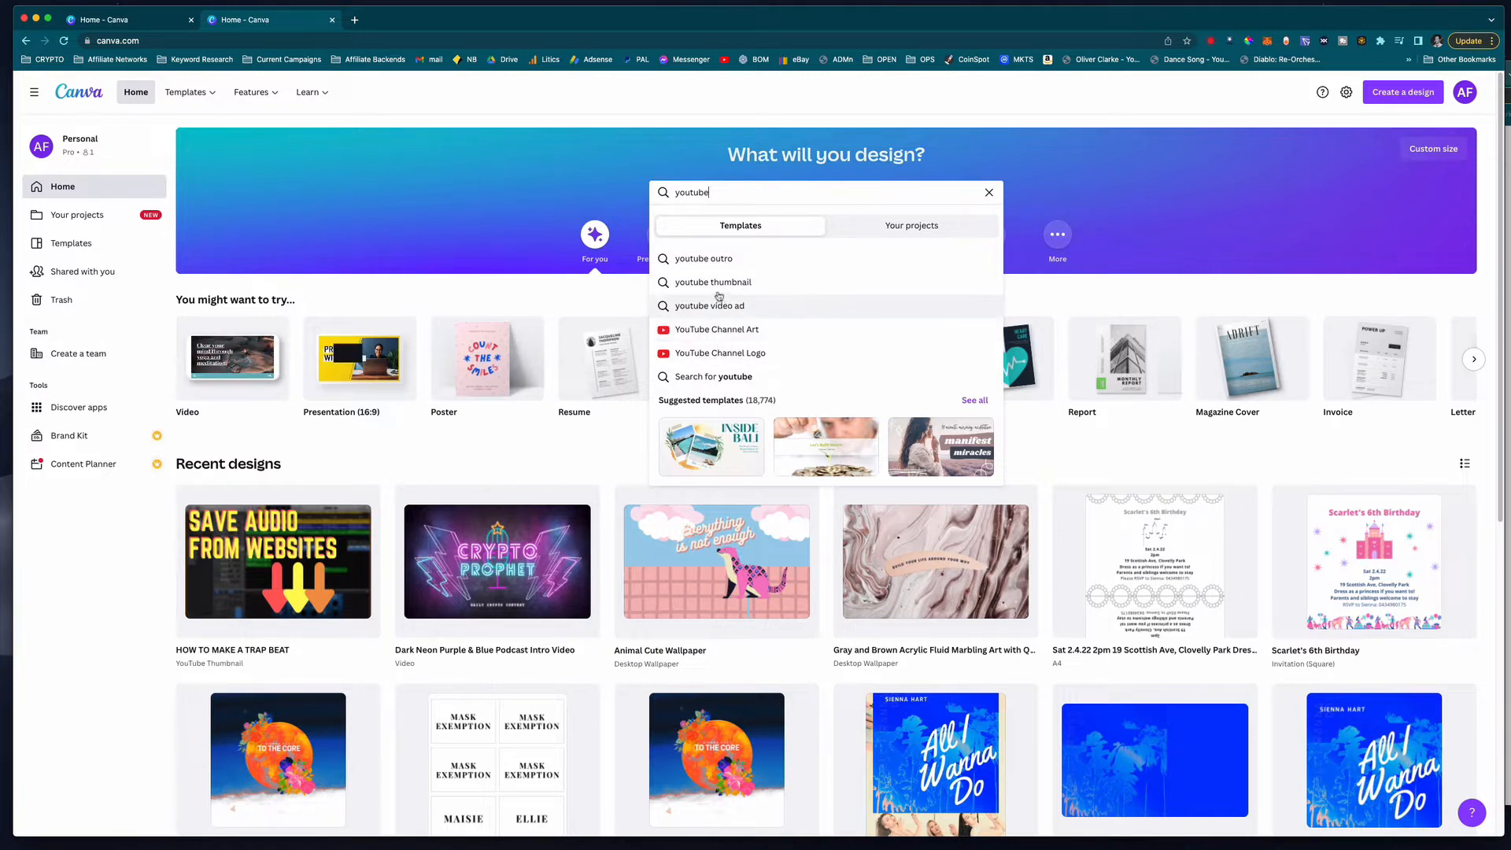
left_click(682, 285)
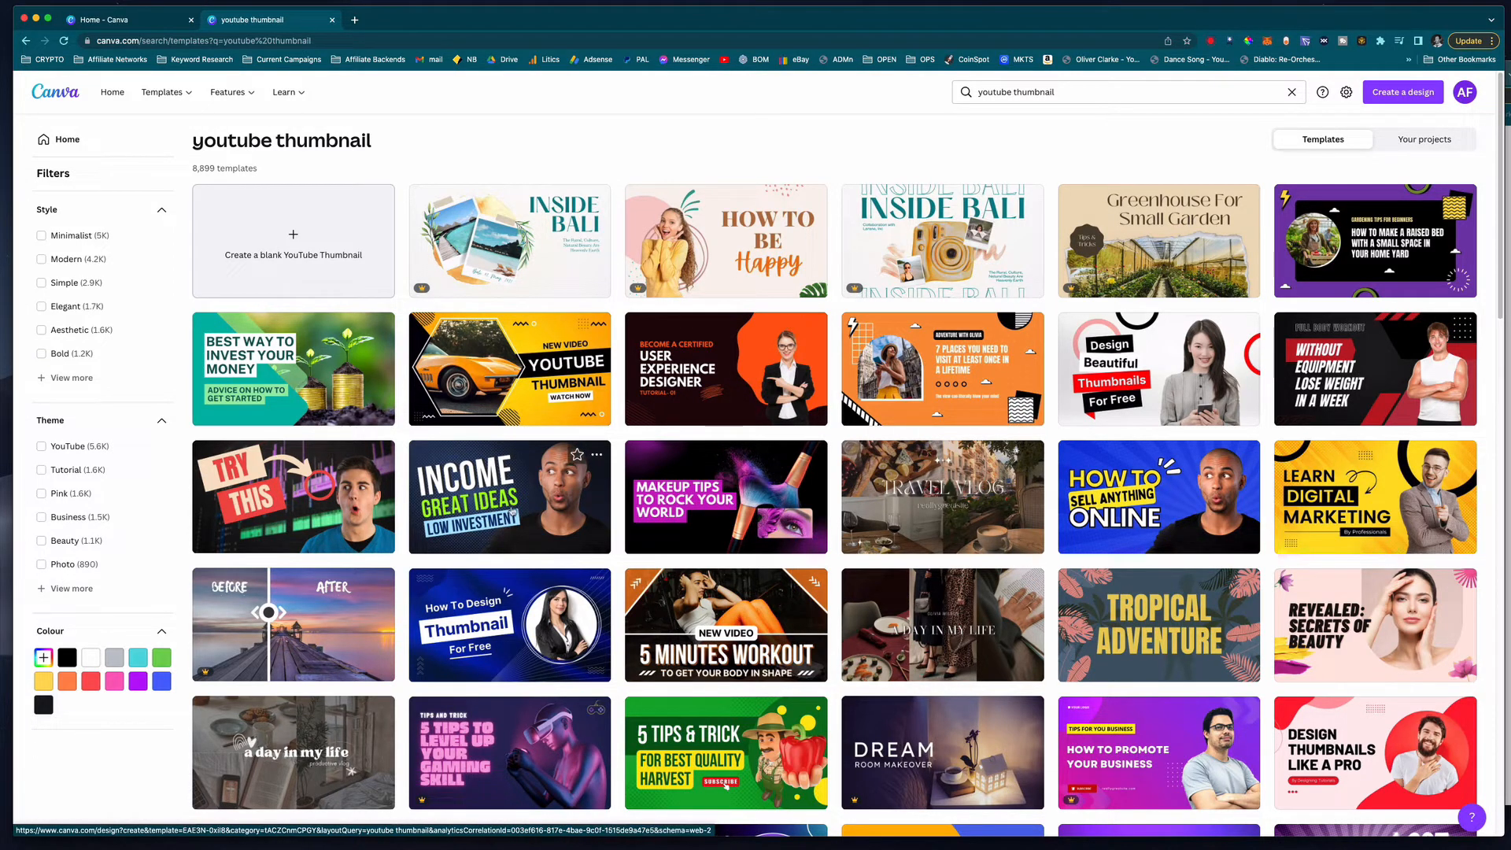
left_click(267, 220)
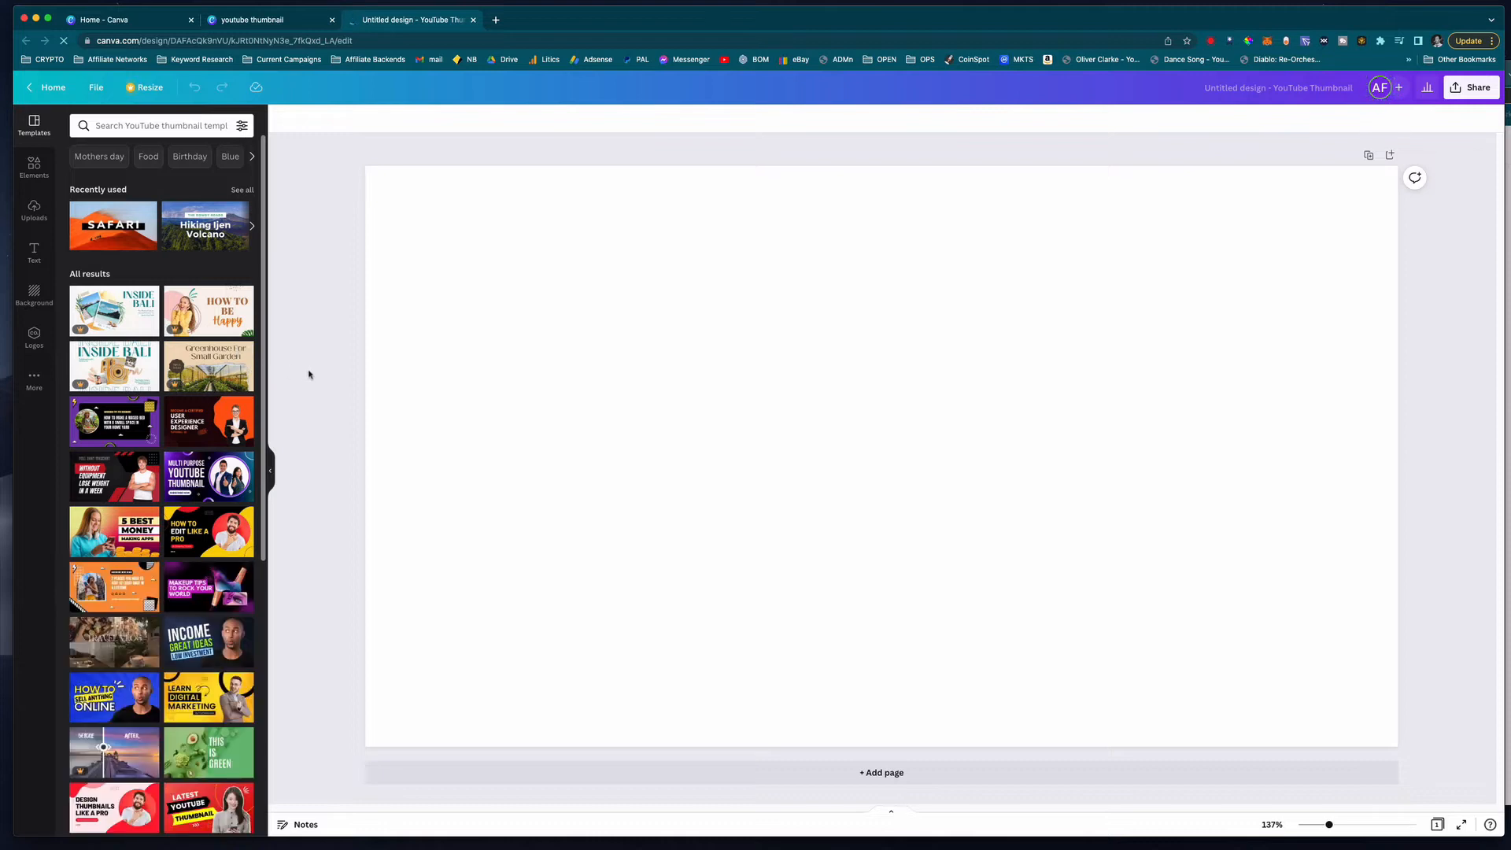
Examine the dark mode survey figures in the Vectornator article and the video thumbnails on YouTube's dark-themed home page.
left_click(1508, 732)
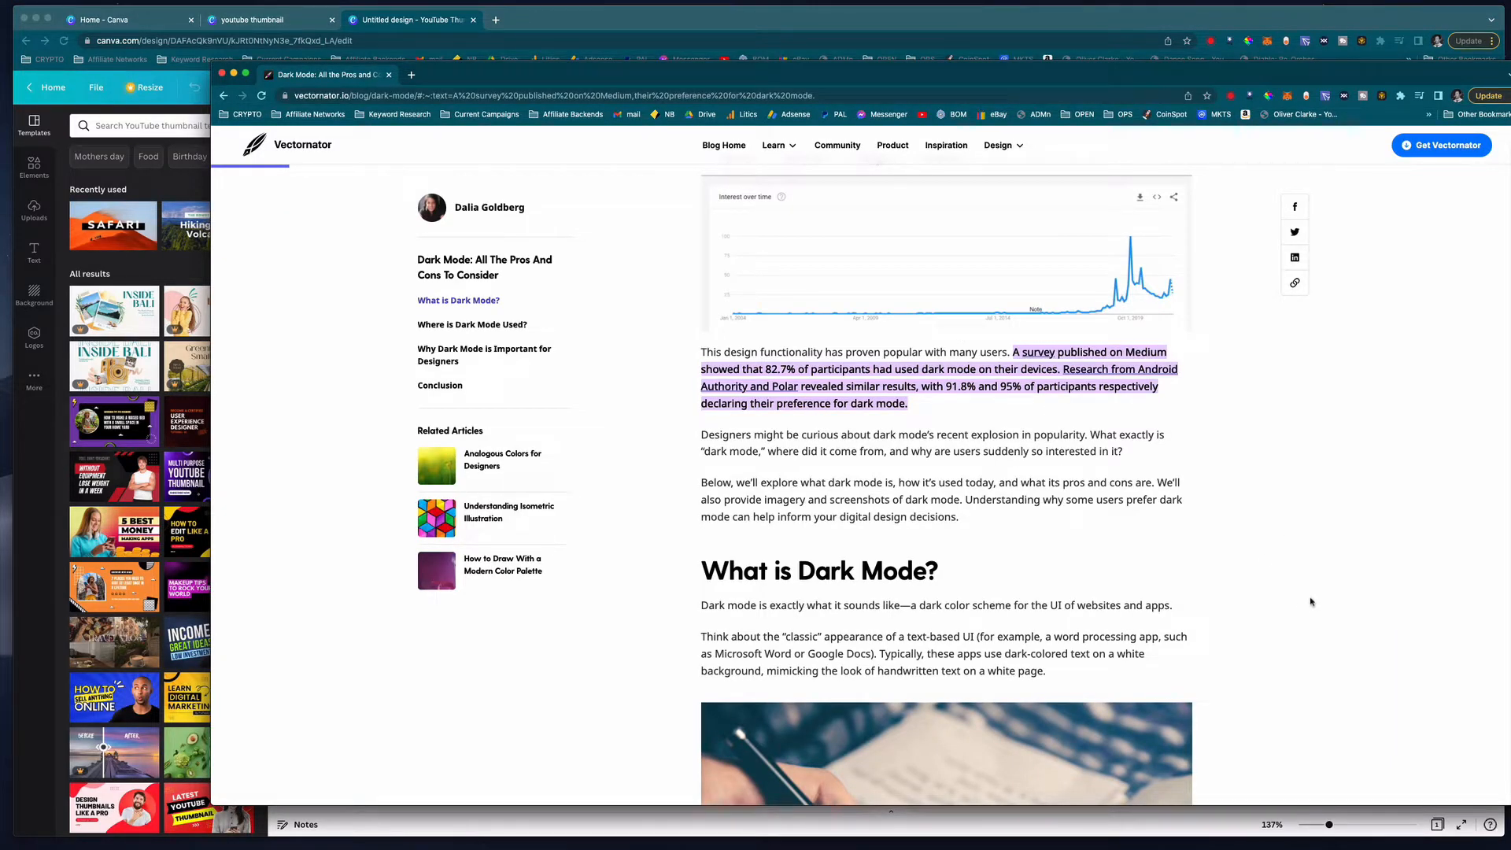
scroll(1321, 529, "up", 1)
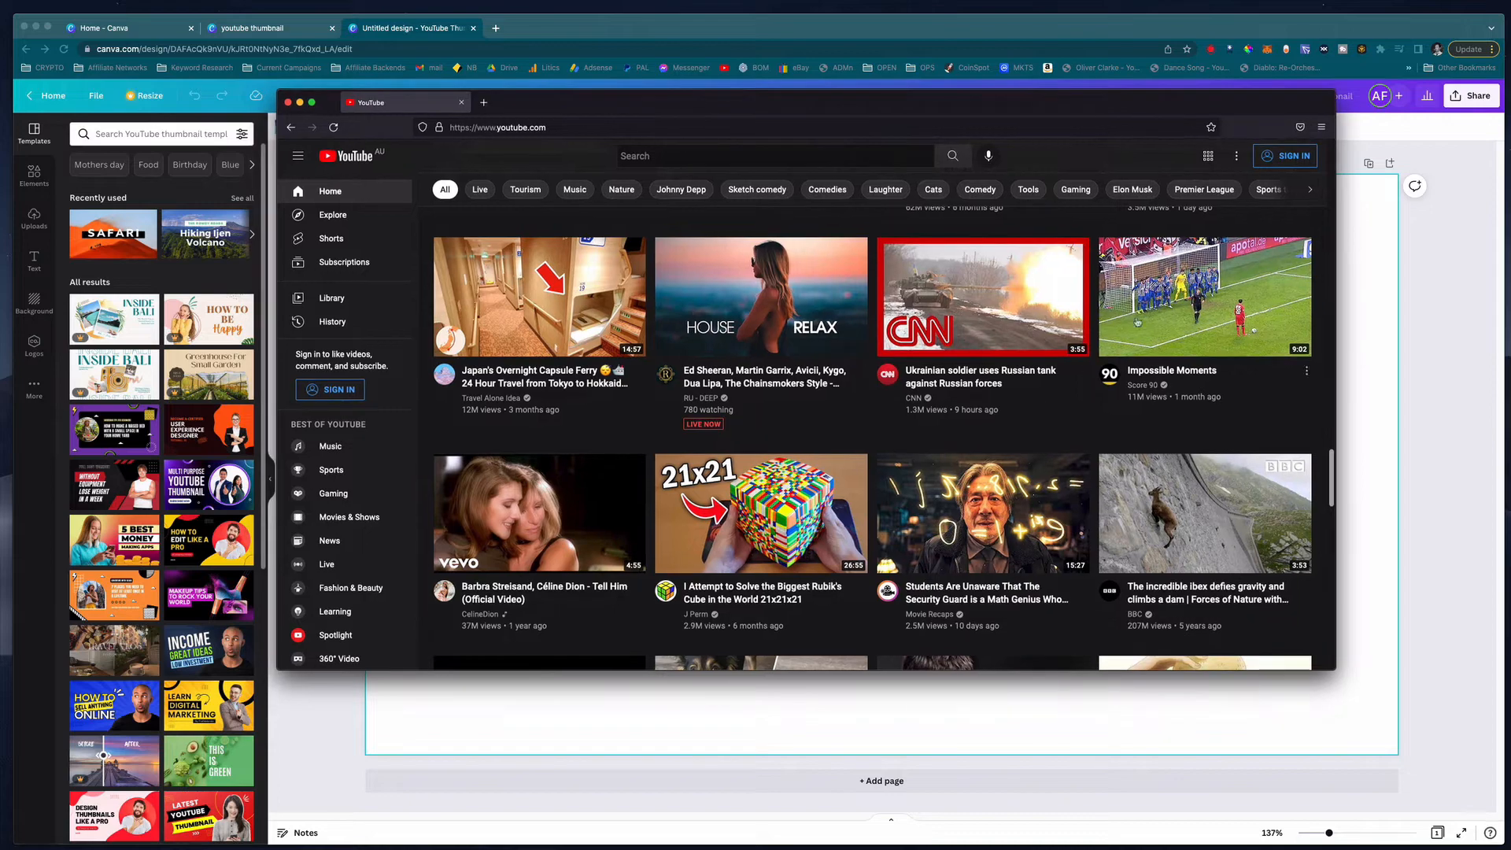
left_click_drag(280, 90, 234, 29)
scroll(840, 442, "up", 1)
scroll(840, 442, "up", 15)
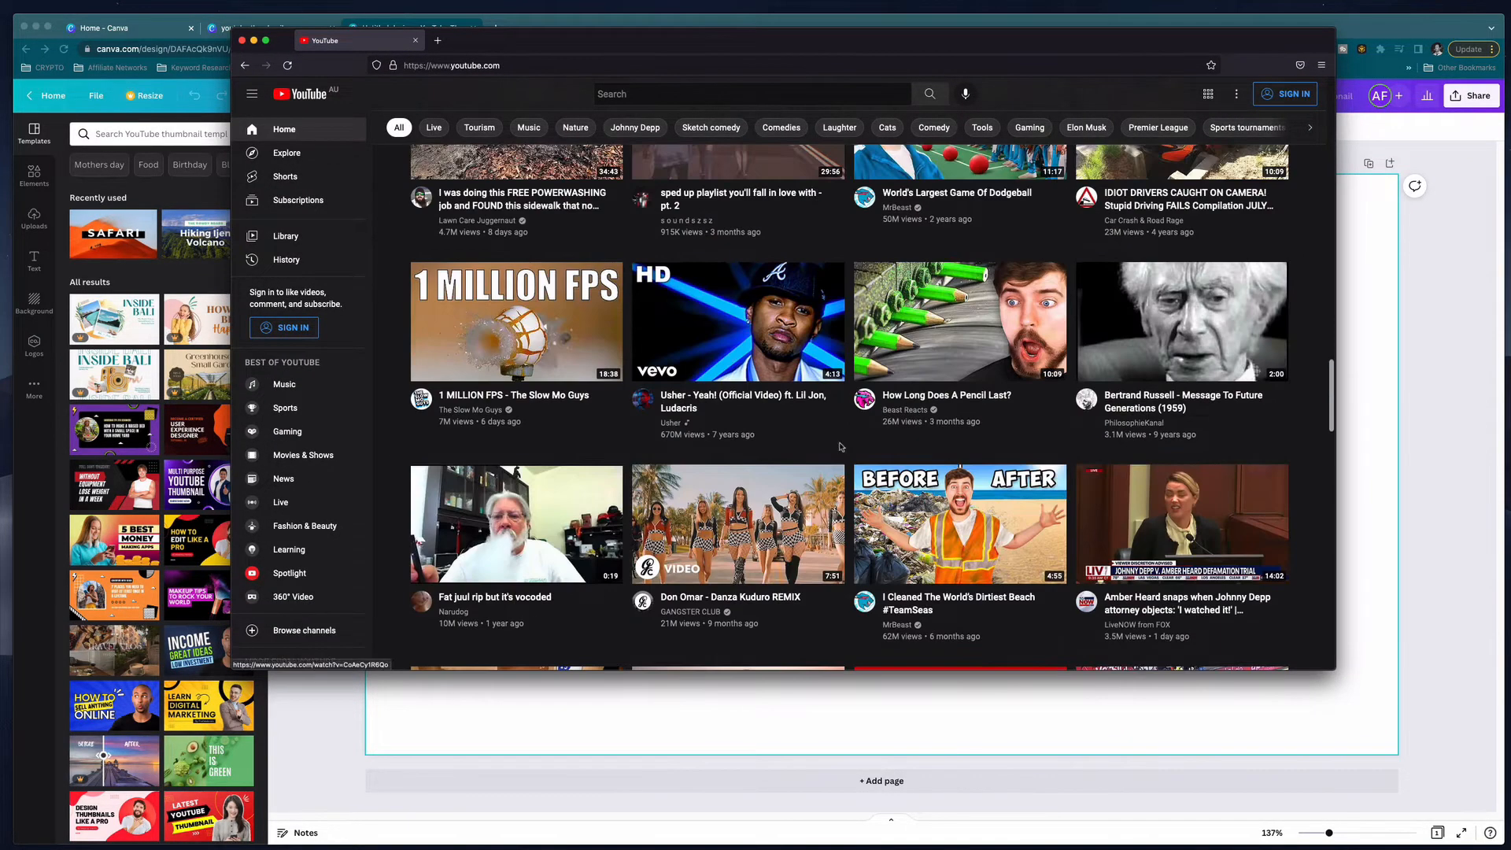
scroll(839, 448, "up", 6)
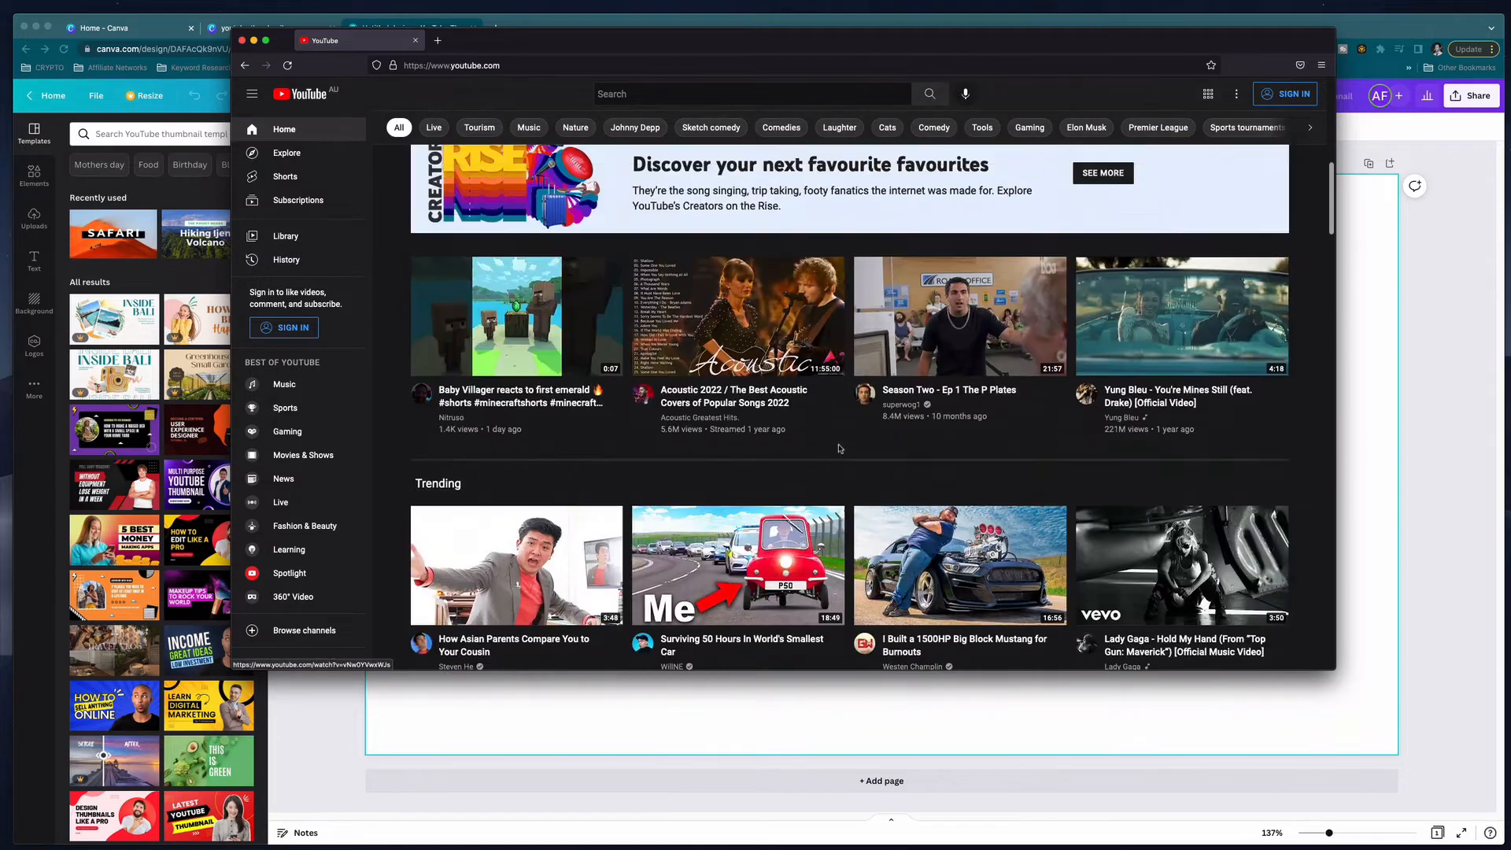
scroll(841, 455, "up", 5)
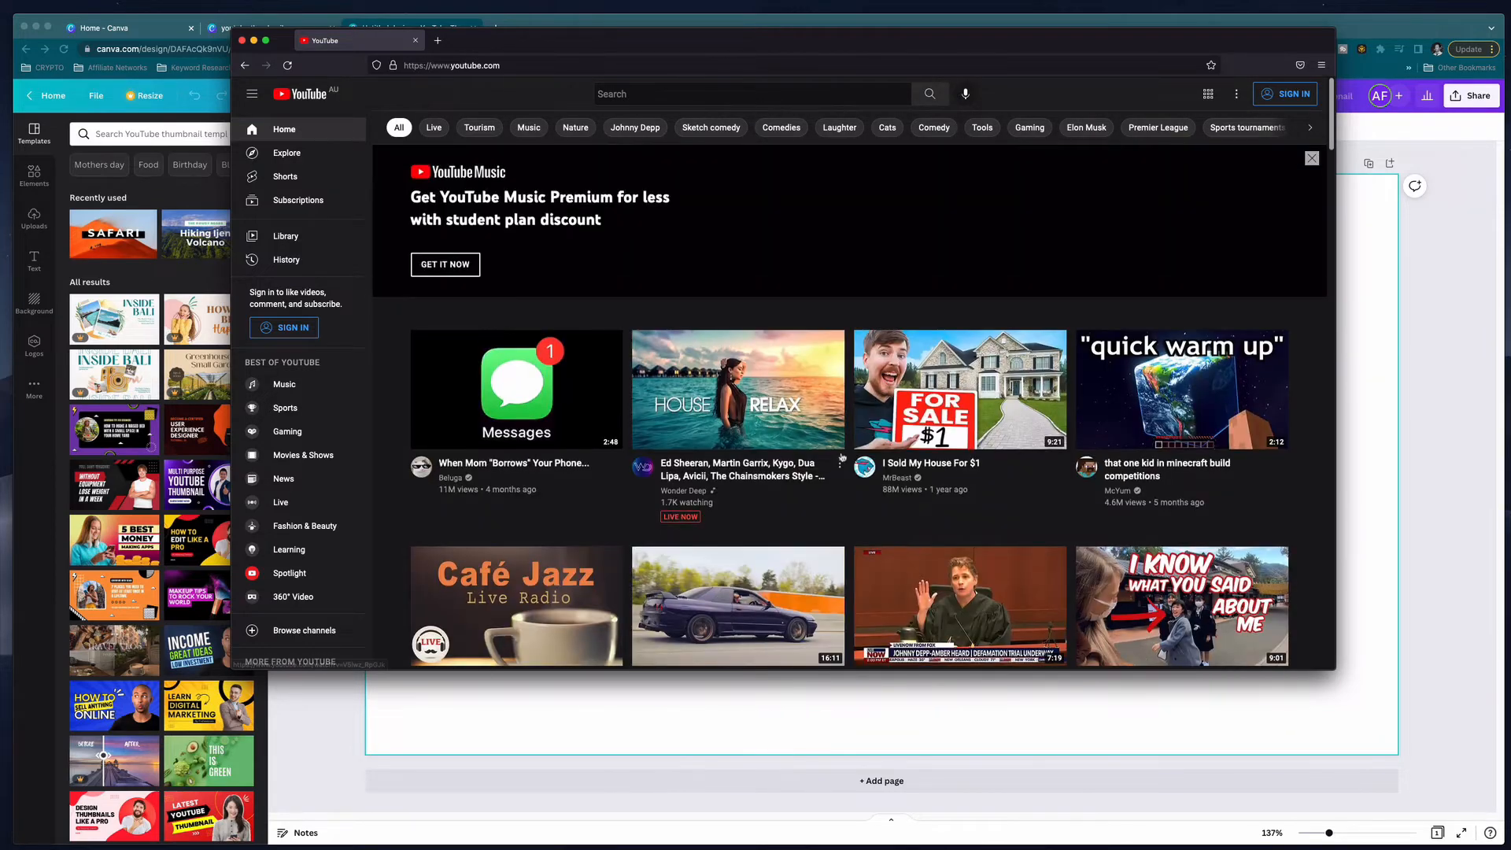
scroll(850, 478, "down", 4)
scroll(850, 477, "down", 7)
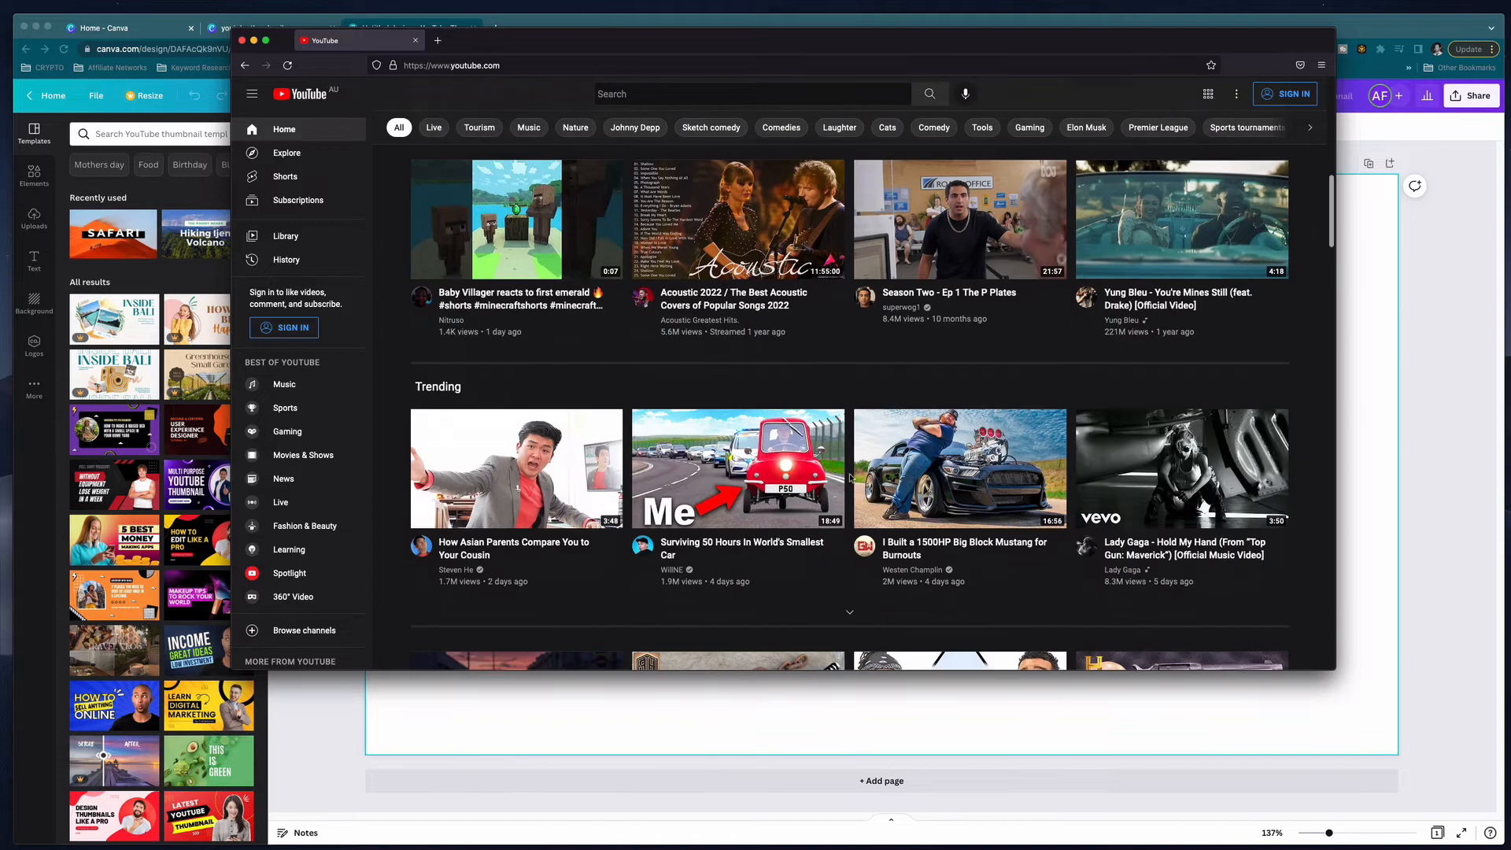
scroll(852, 478, "down", 1)
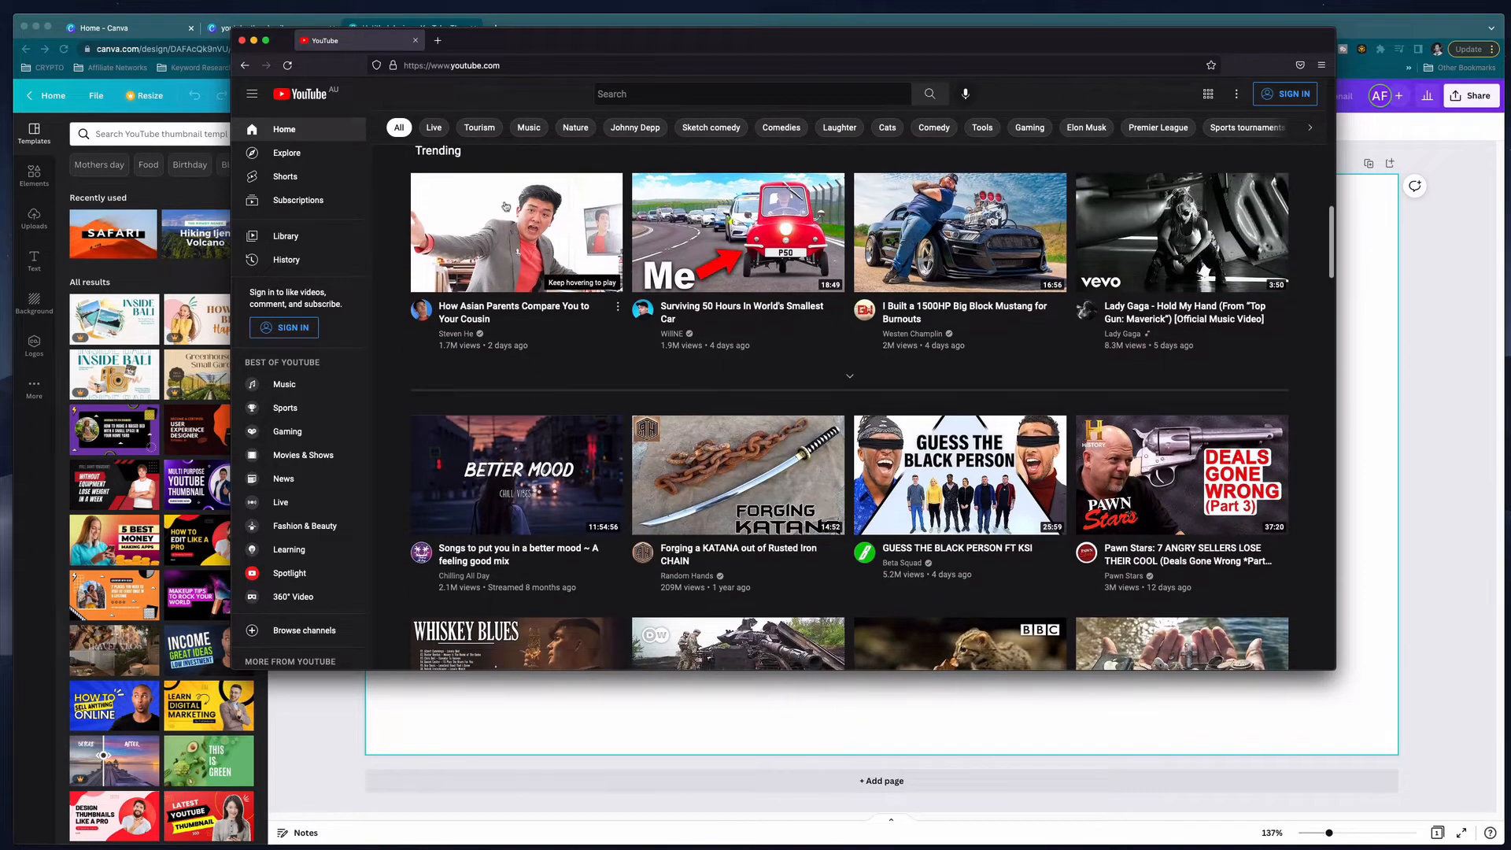
scroll(794, 359, "down", 5)
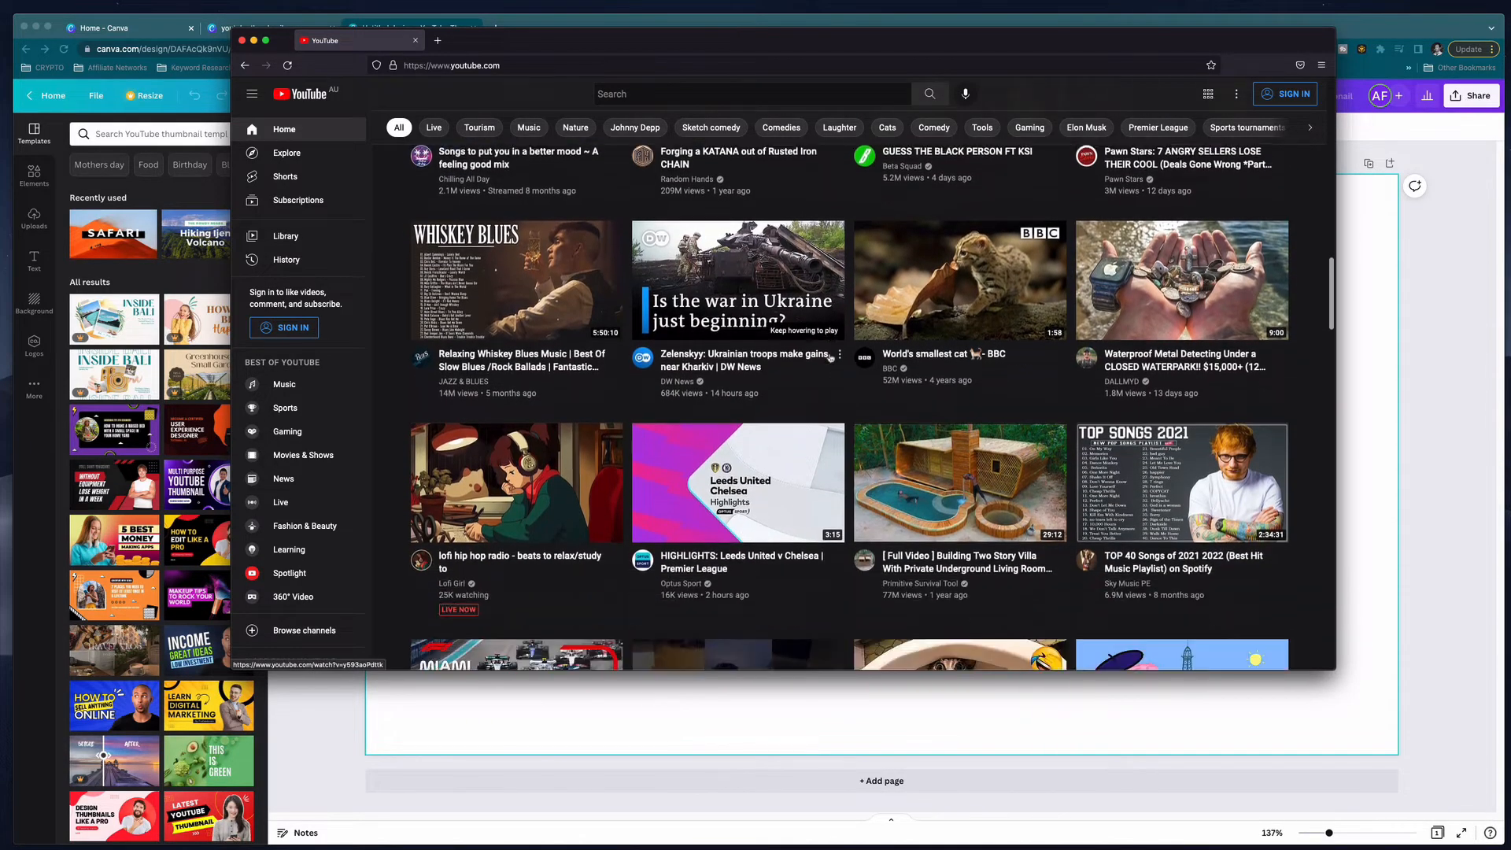
scroll(793, 359, "down", 5)
scroll(866, 394, "up", 1)
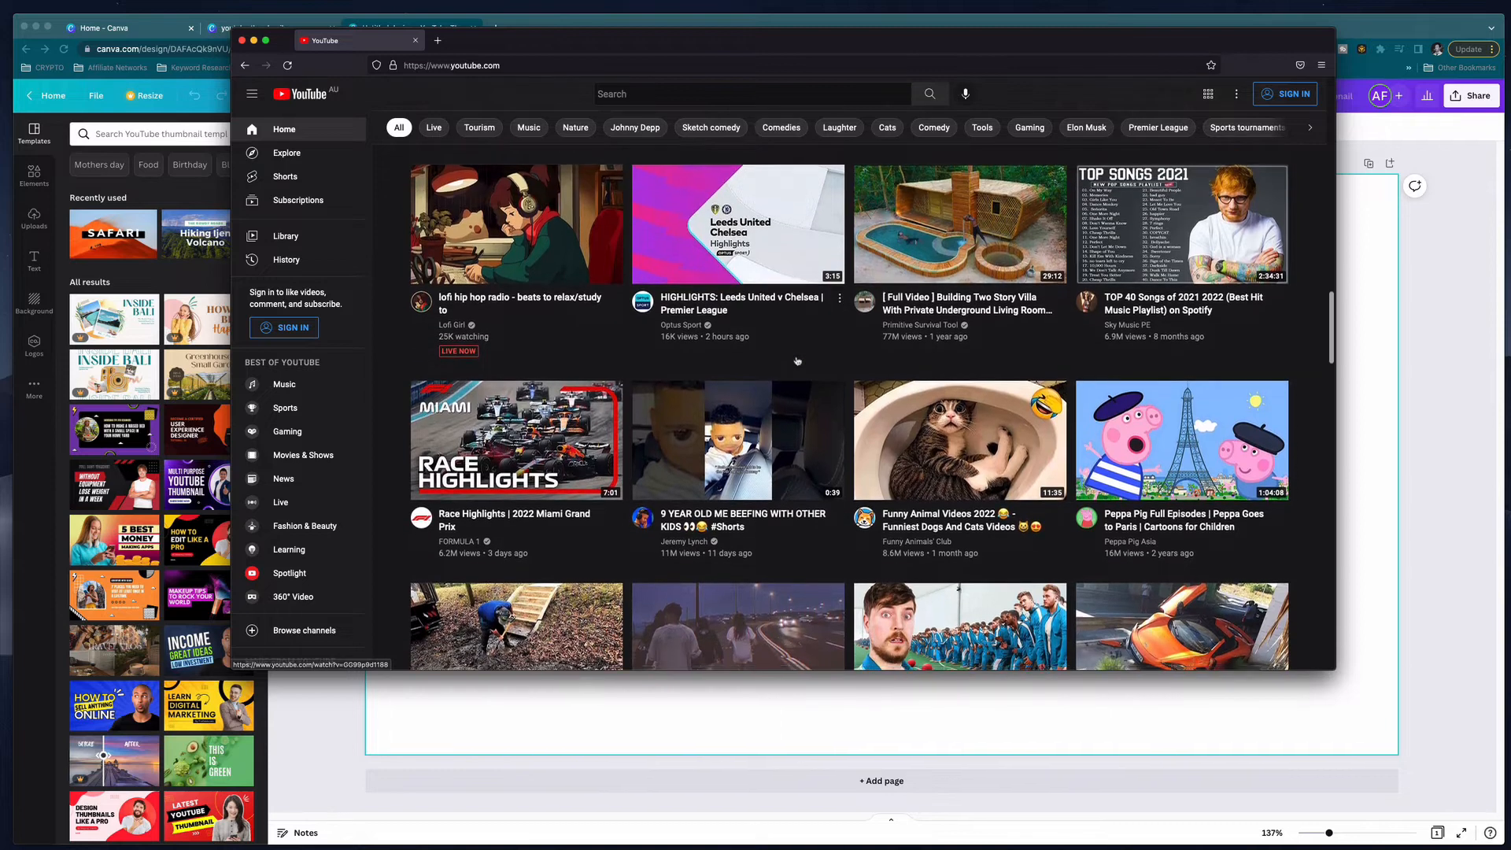
scroll(908, 425, "down", 2)
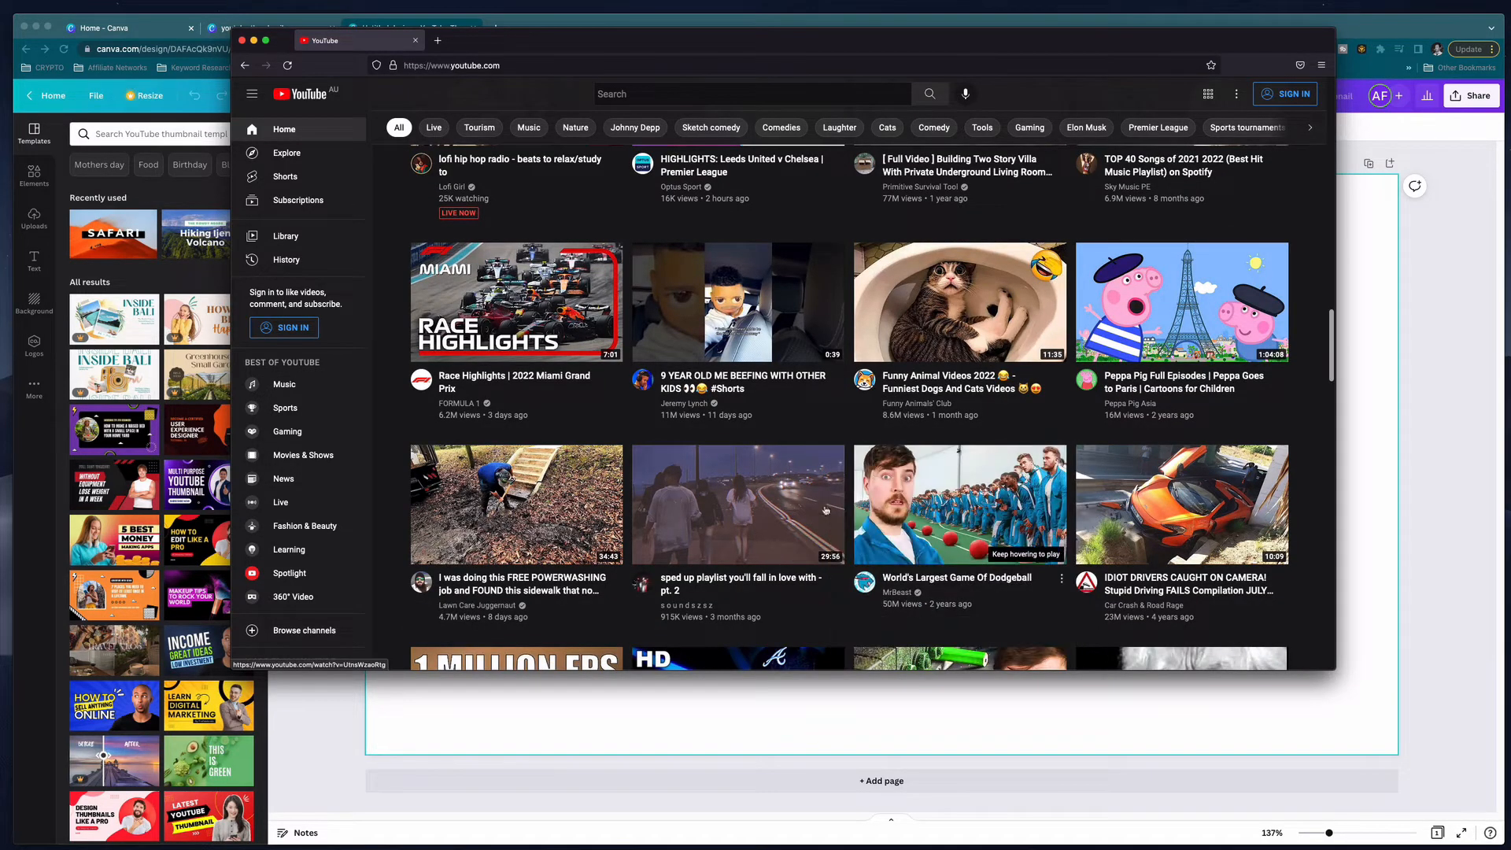
scroll(826, 510, "down", 4)
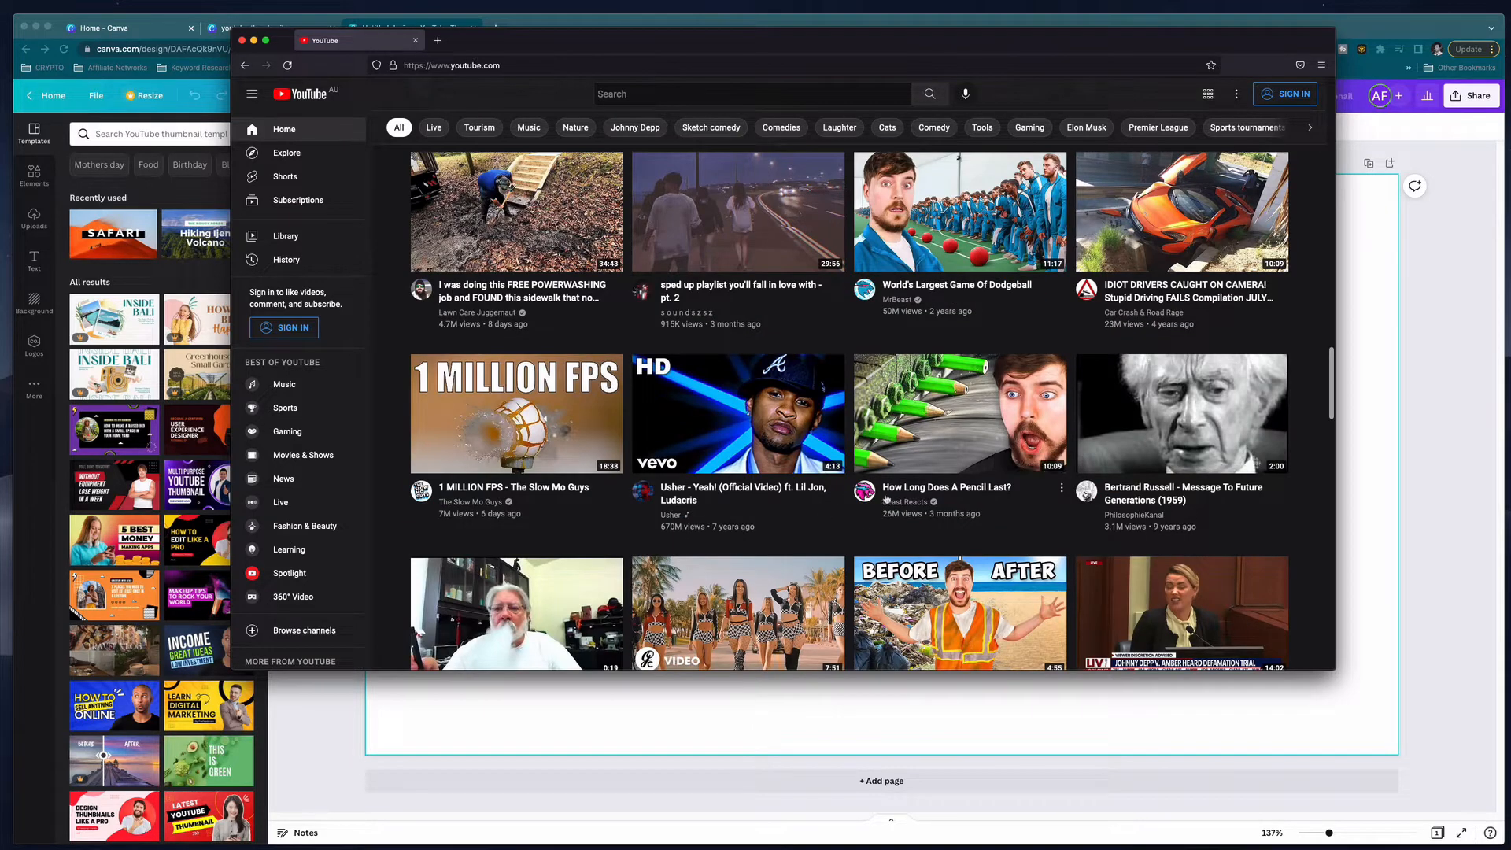
scroll(856, 538, "down", 2)
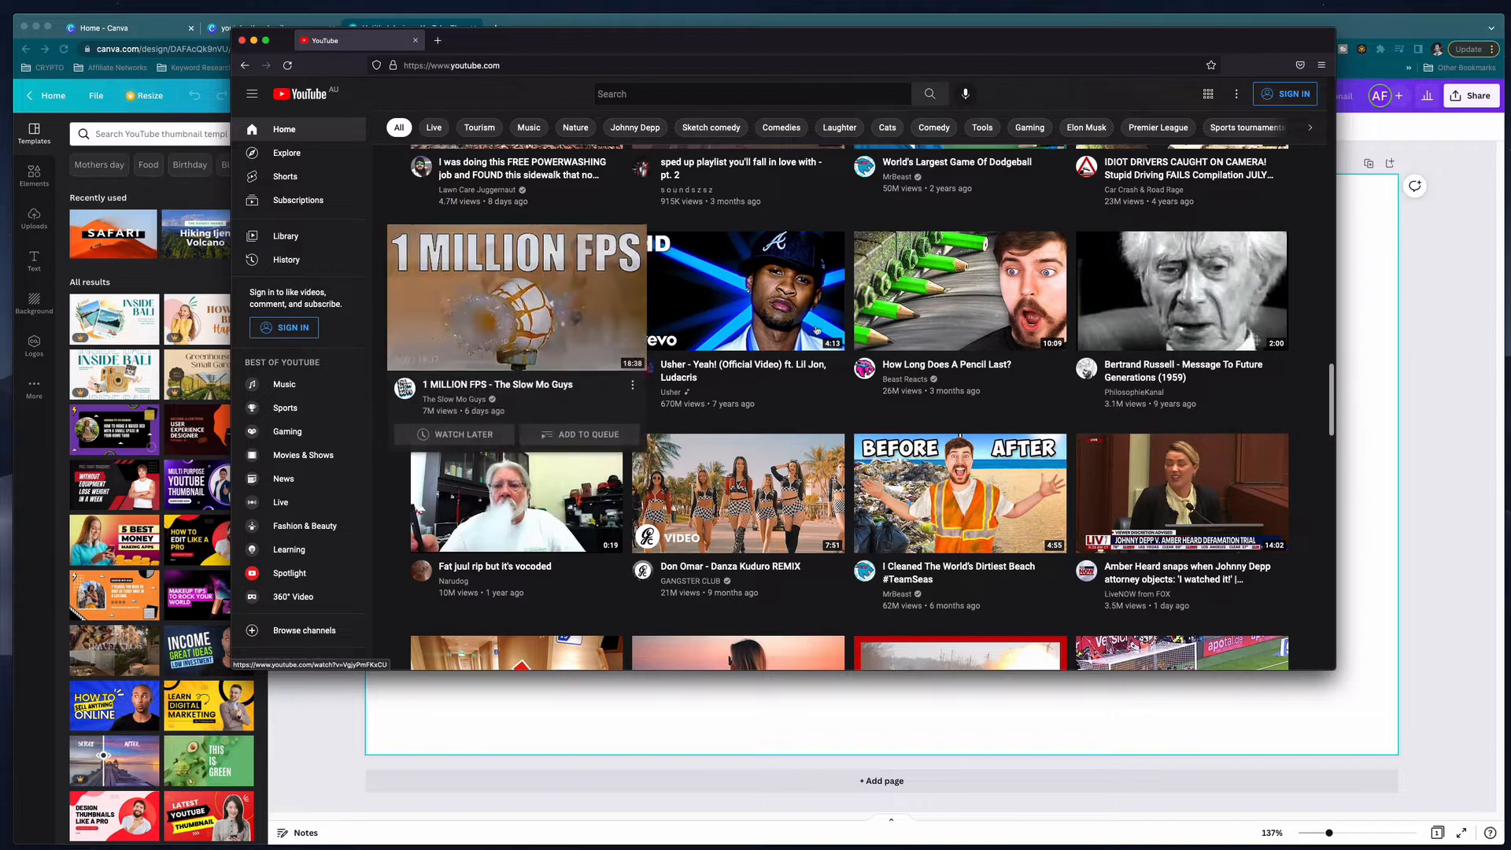
scroll(819, 425, "down", 5)
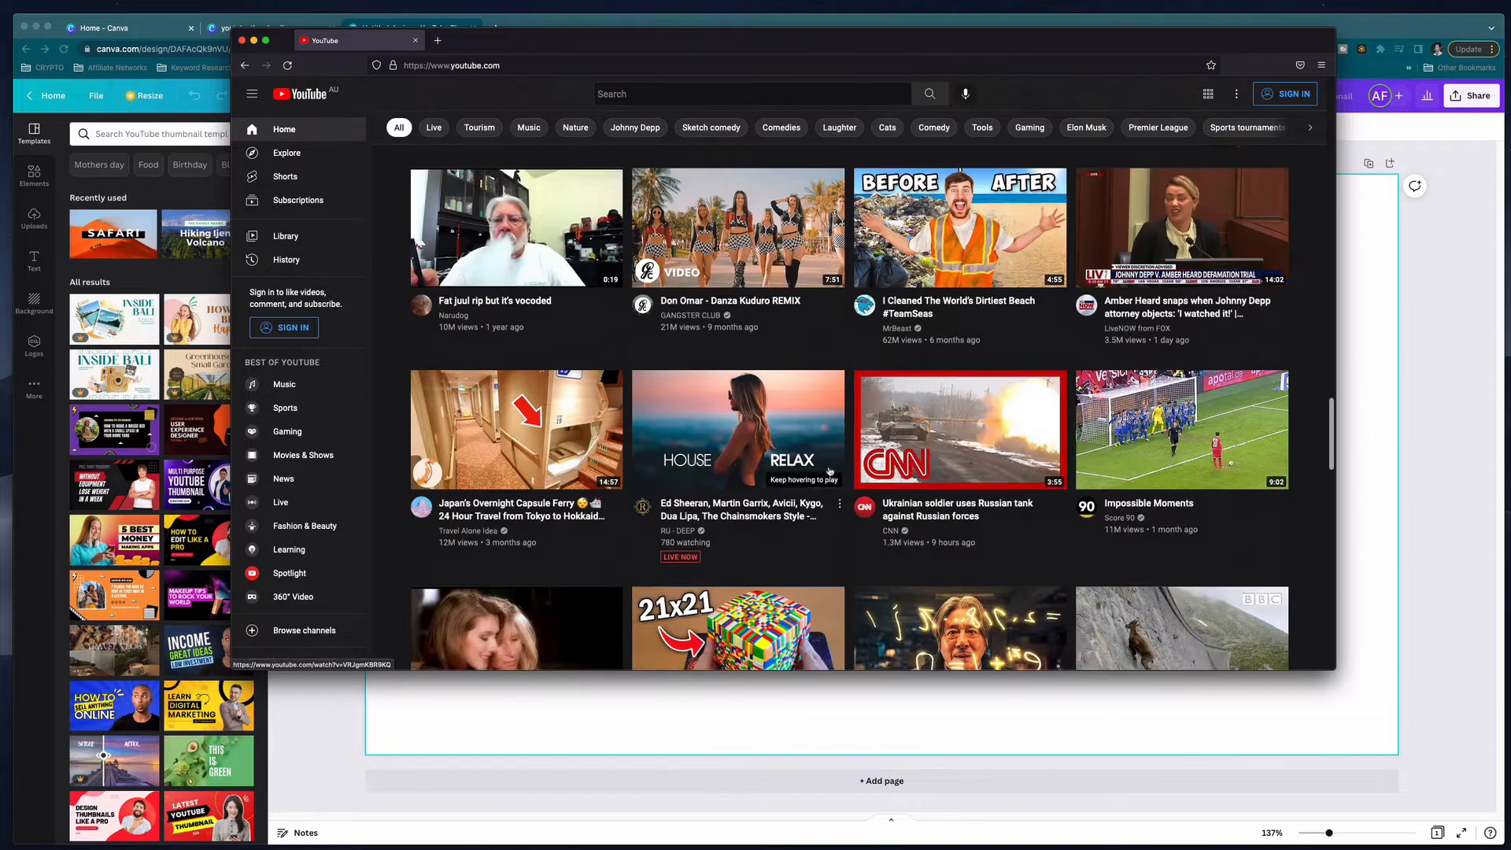
scroll(845, 414, "down", 3)
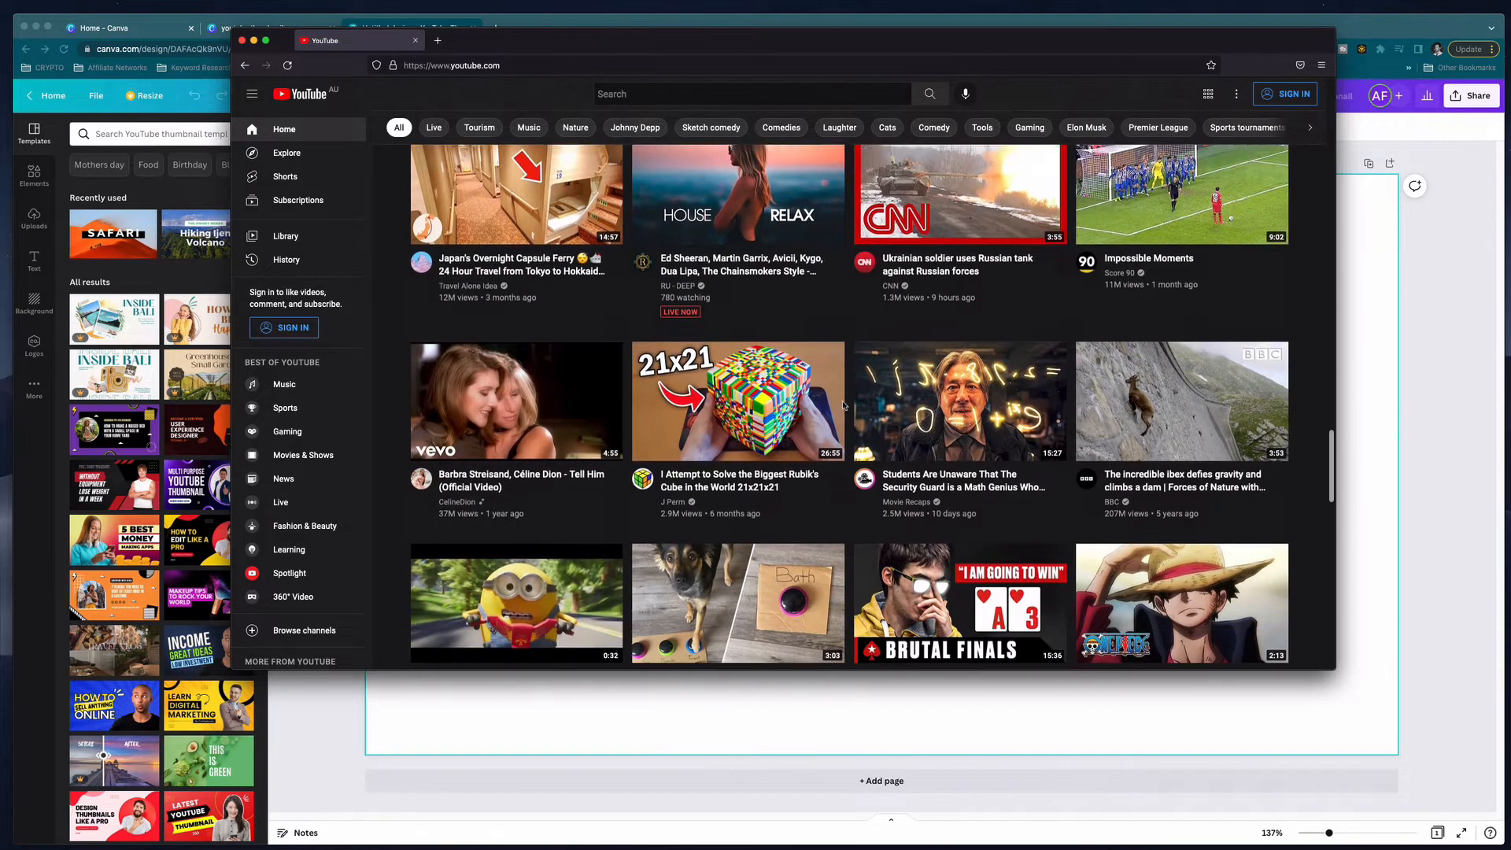
scroll(847, 433, "up", 3)
scroll(847, 439, "up", 5)
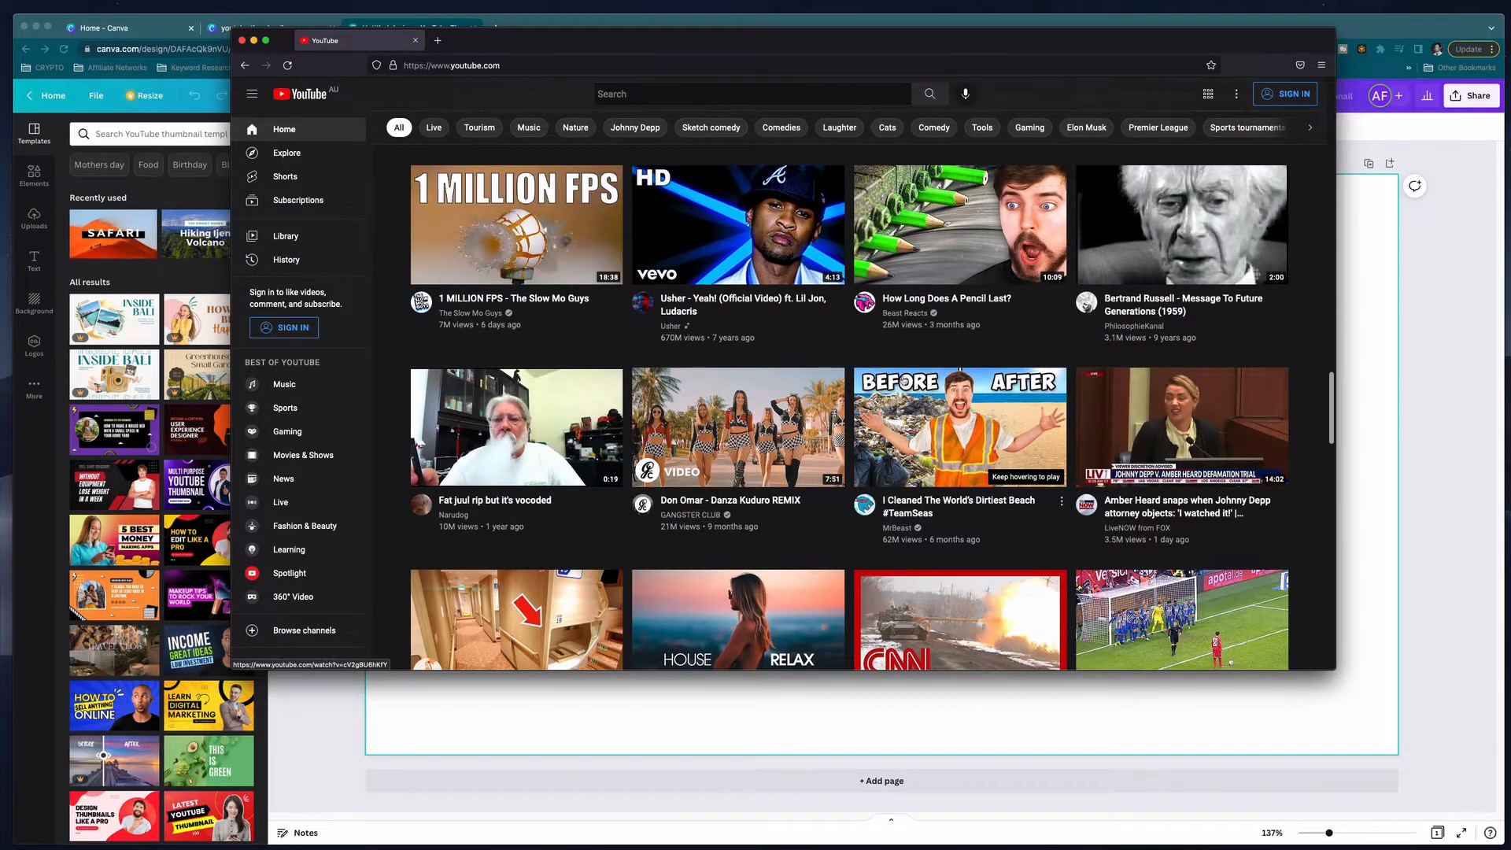
Open the MrBeast channel in a separate tab and examine the thumbnails of its uploads and popular uploads.
middle_click(904, 381)
left_click(472, 41)
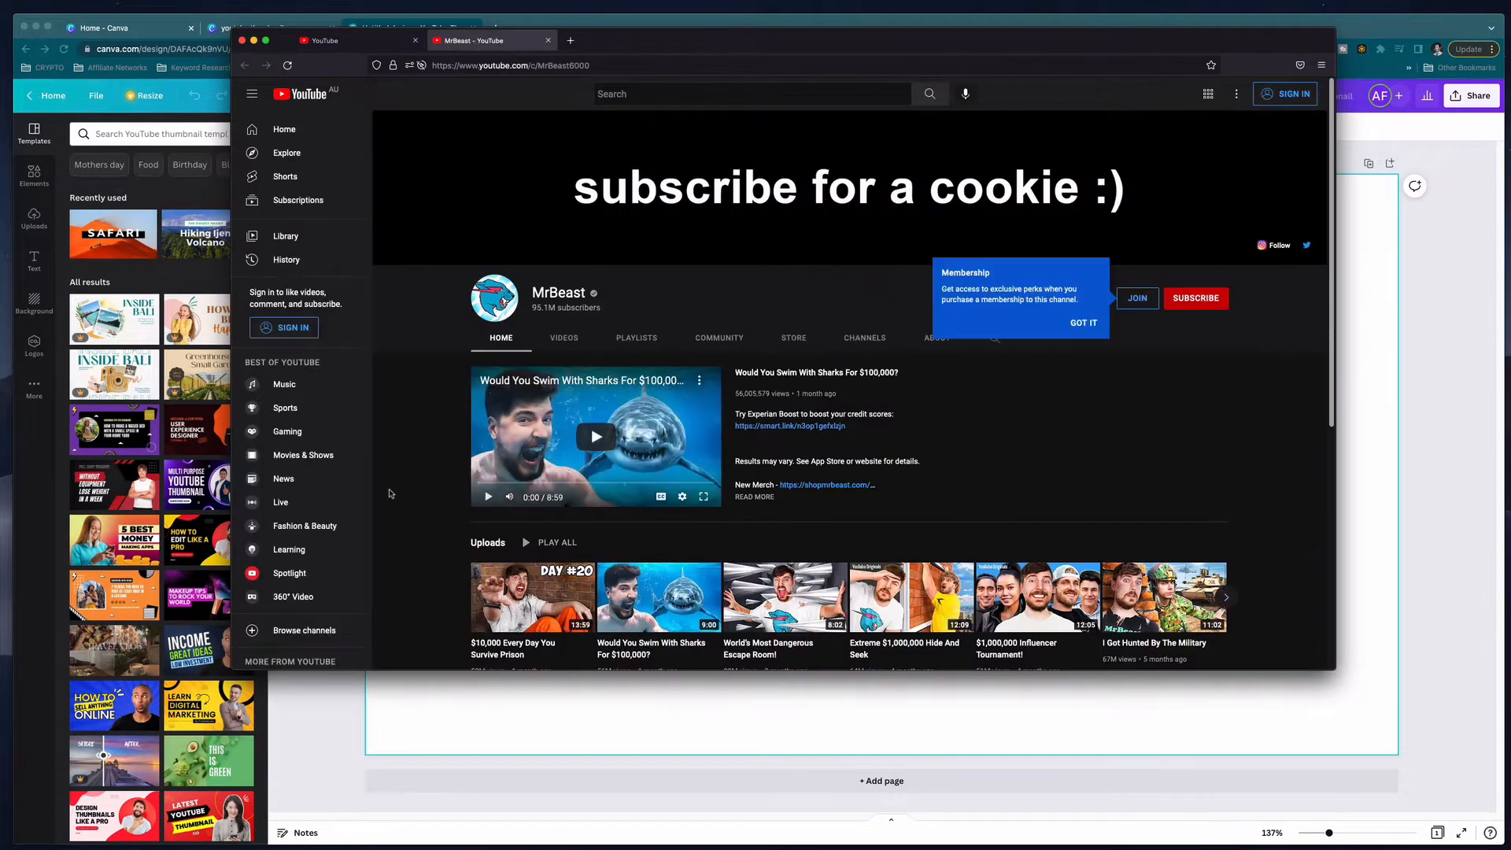
scroll(419, 492, "down", 3)
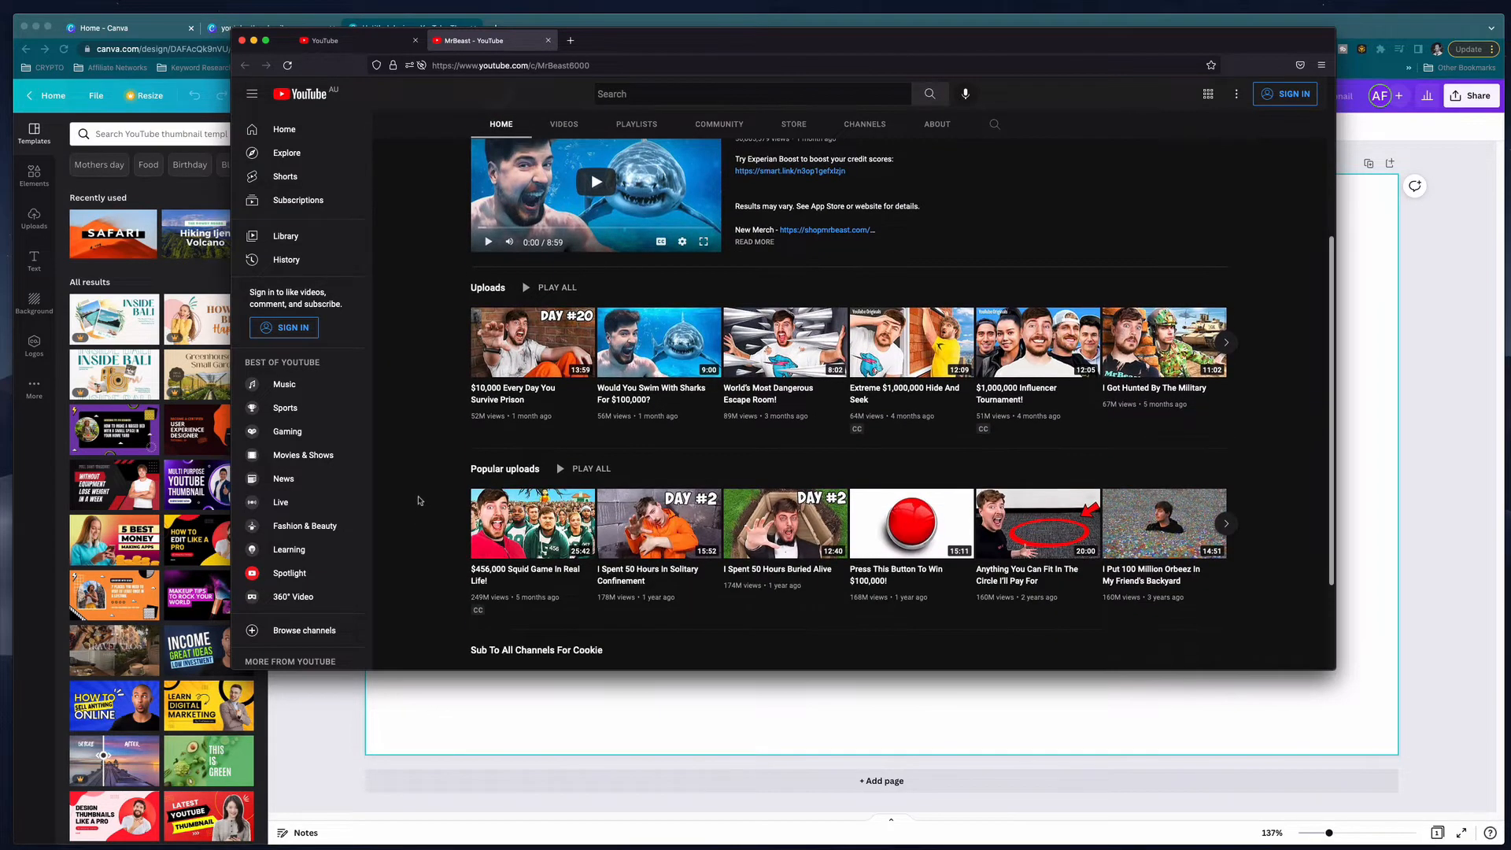
scroll(419, 501, "down", 2)
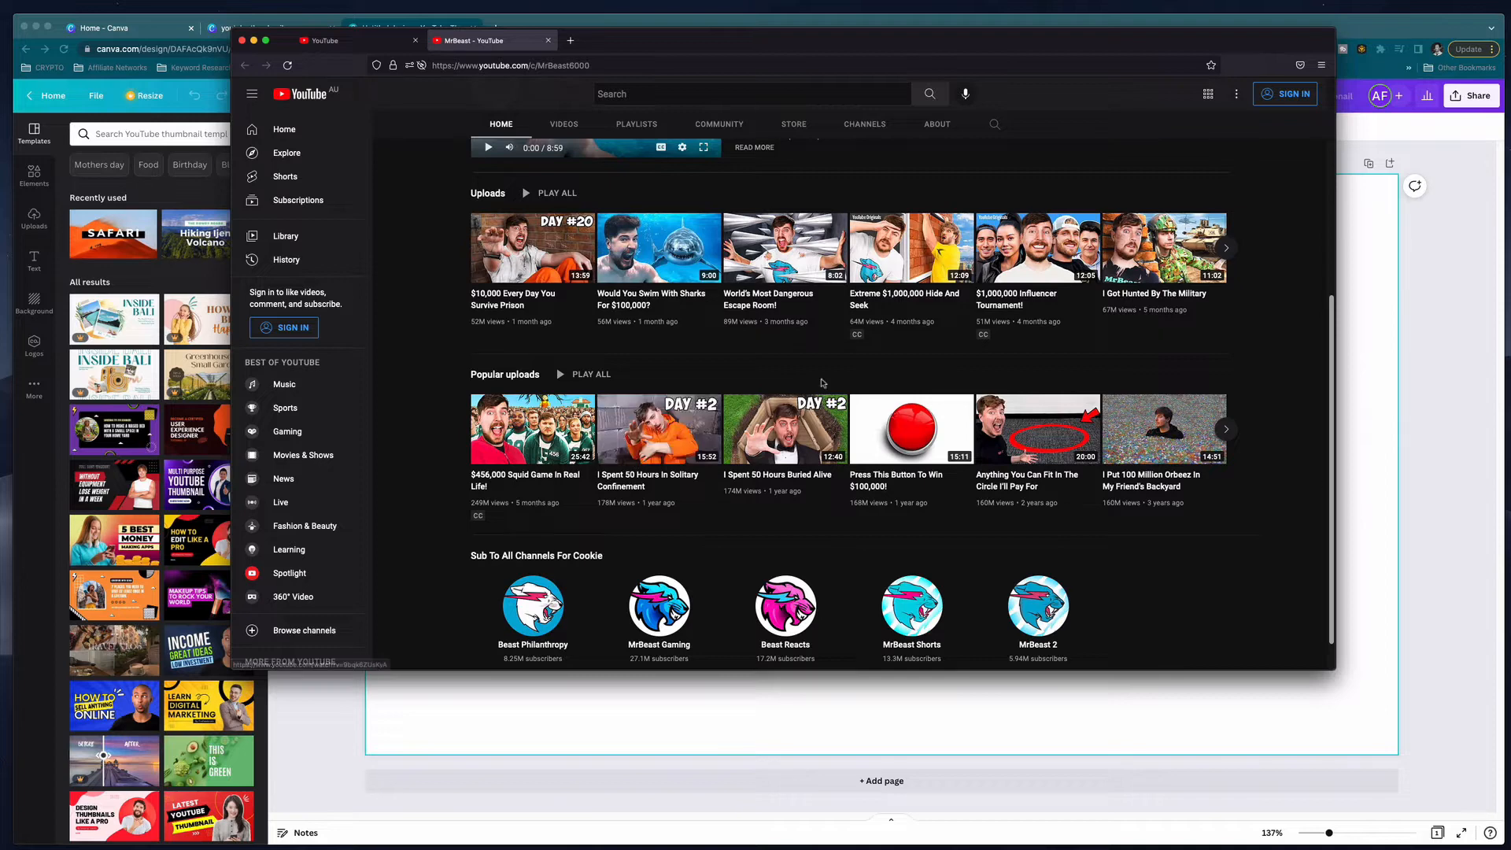
scroll(853, 404, "down", 1)
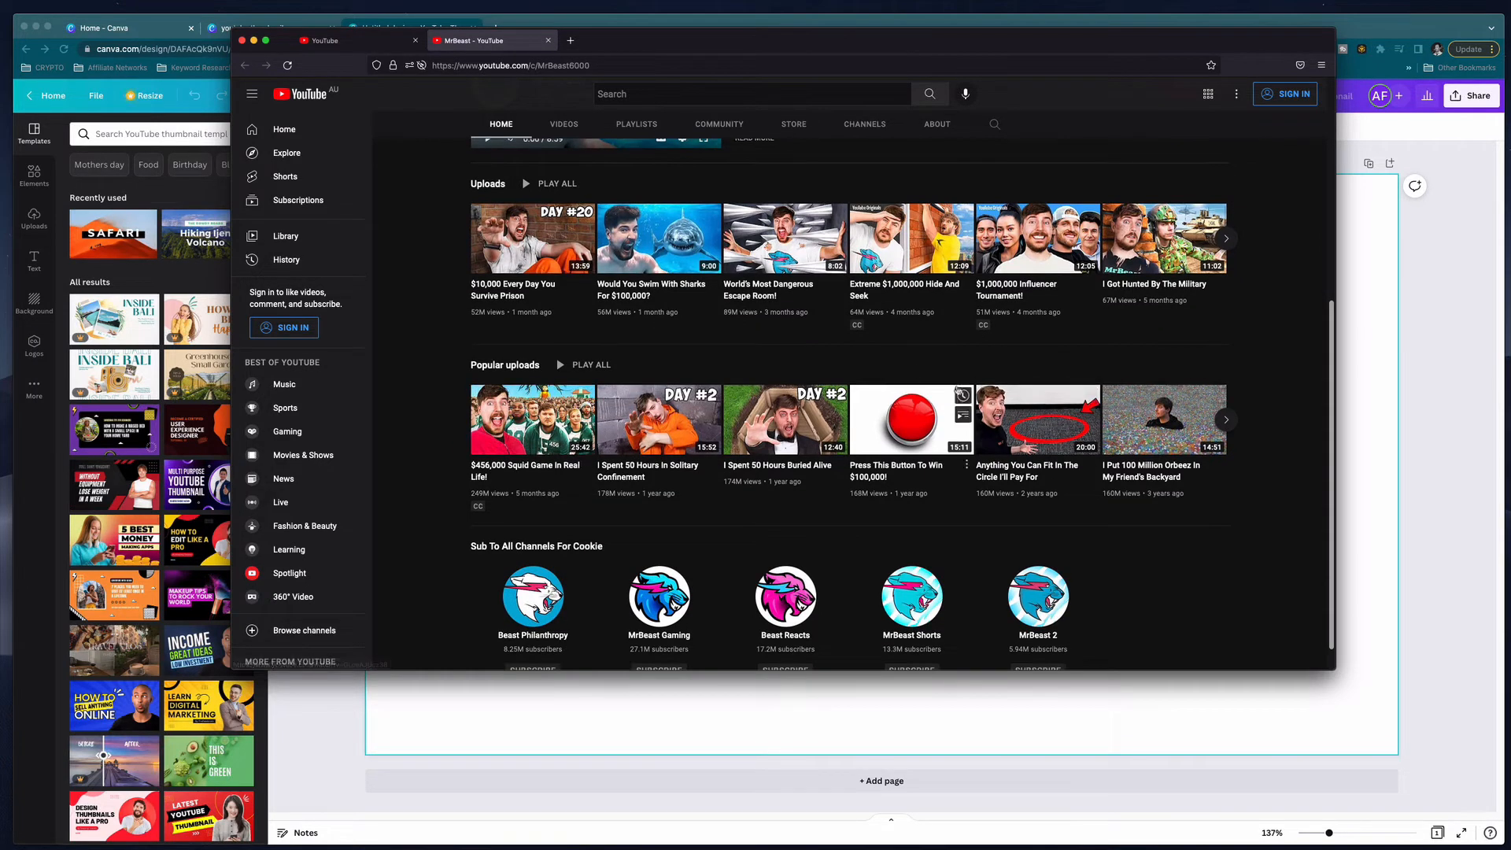
Switch back to the blank Canva design and set the page background to the coral red default colour.
left_click(413, 726)
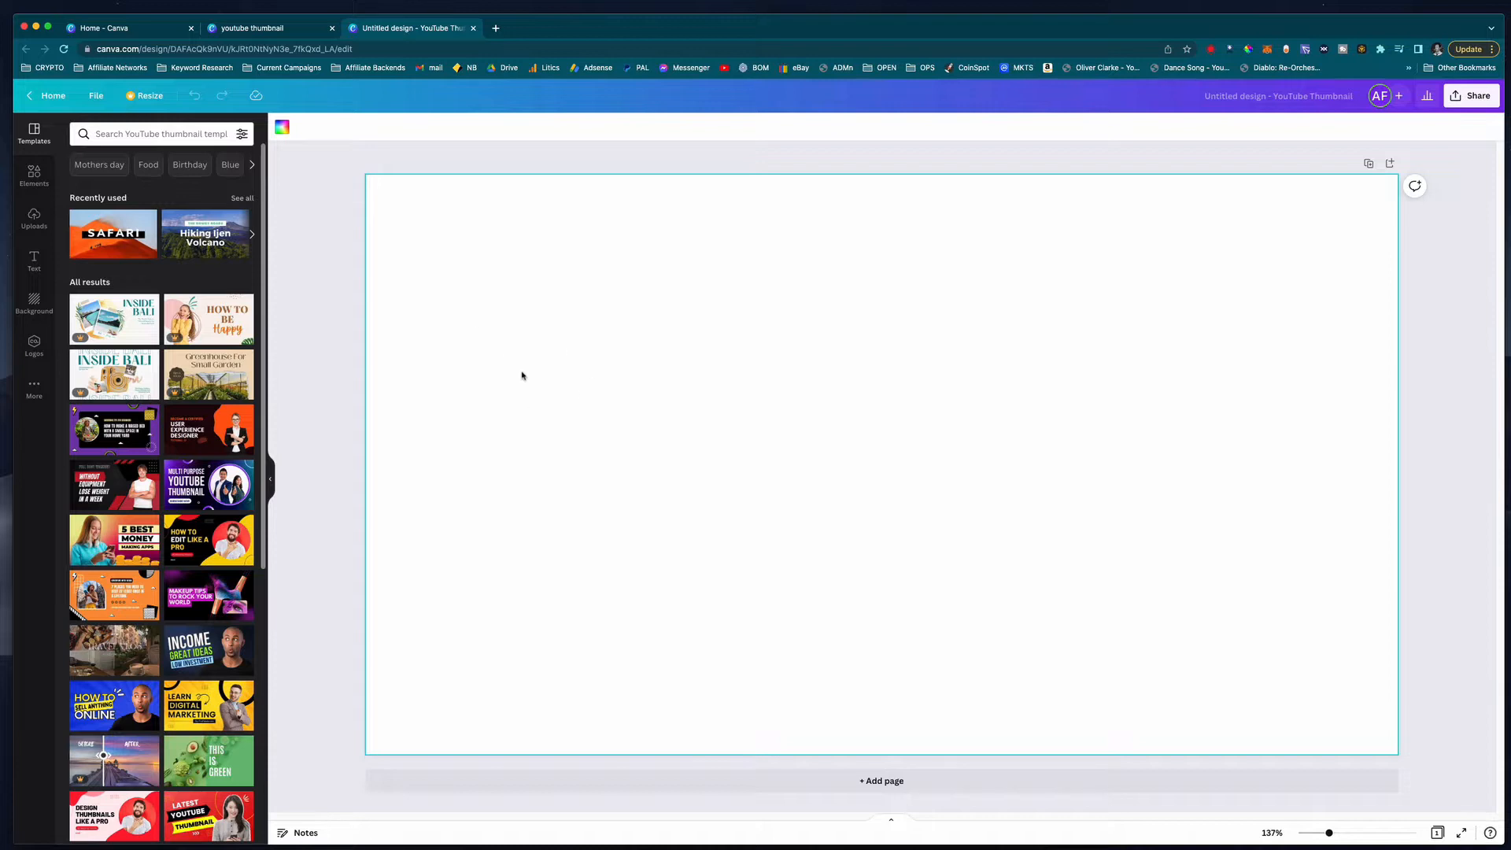
left_click(282, 127)
left_click(114, 331)
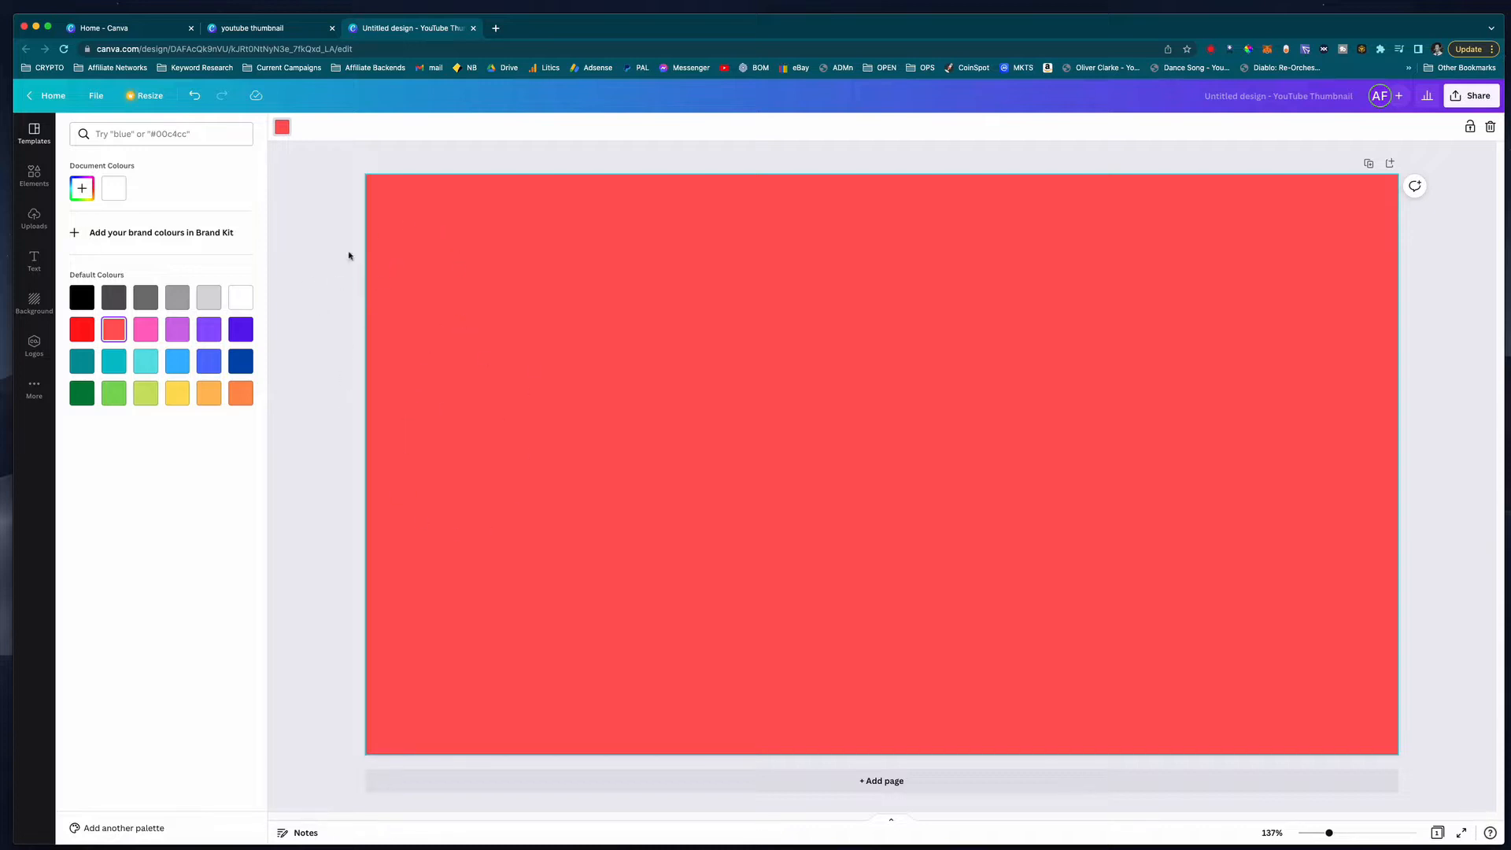
Add a heading to the page and replace its text with DARK, MODE and IPHONE on three separate lines.
left_click(34, 261)
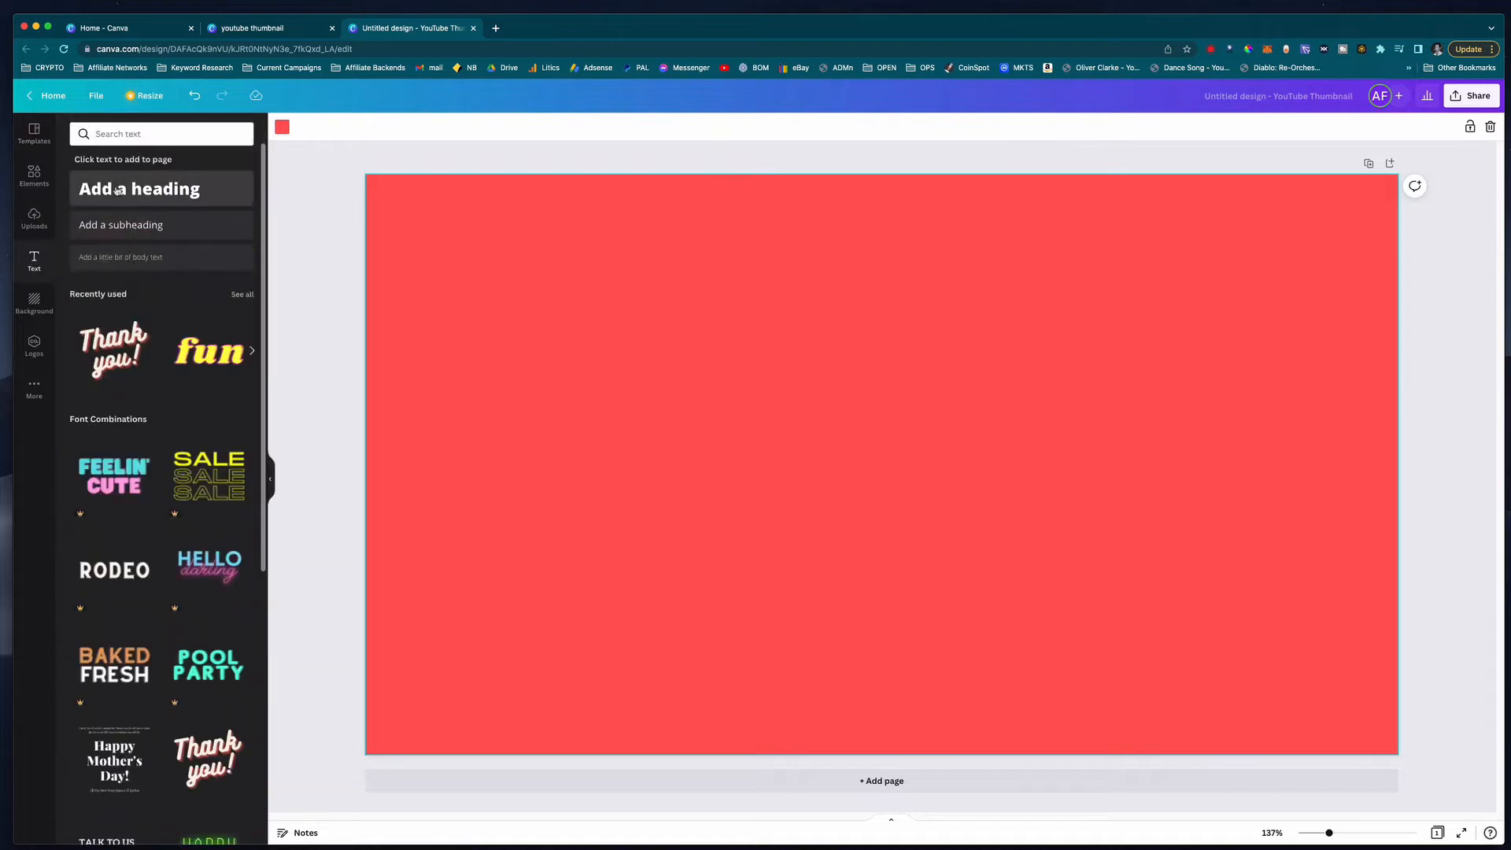
left_click(134, 193)
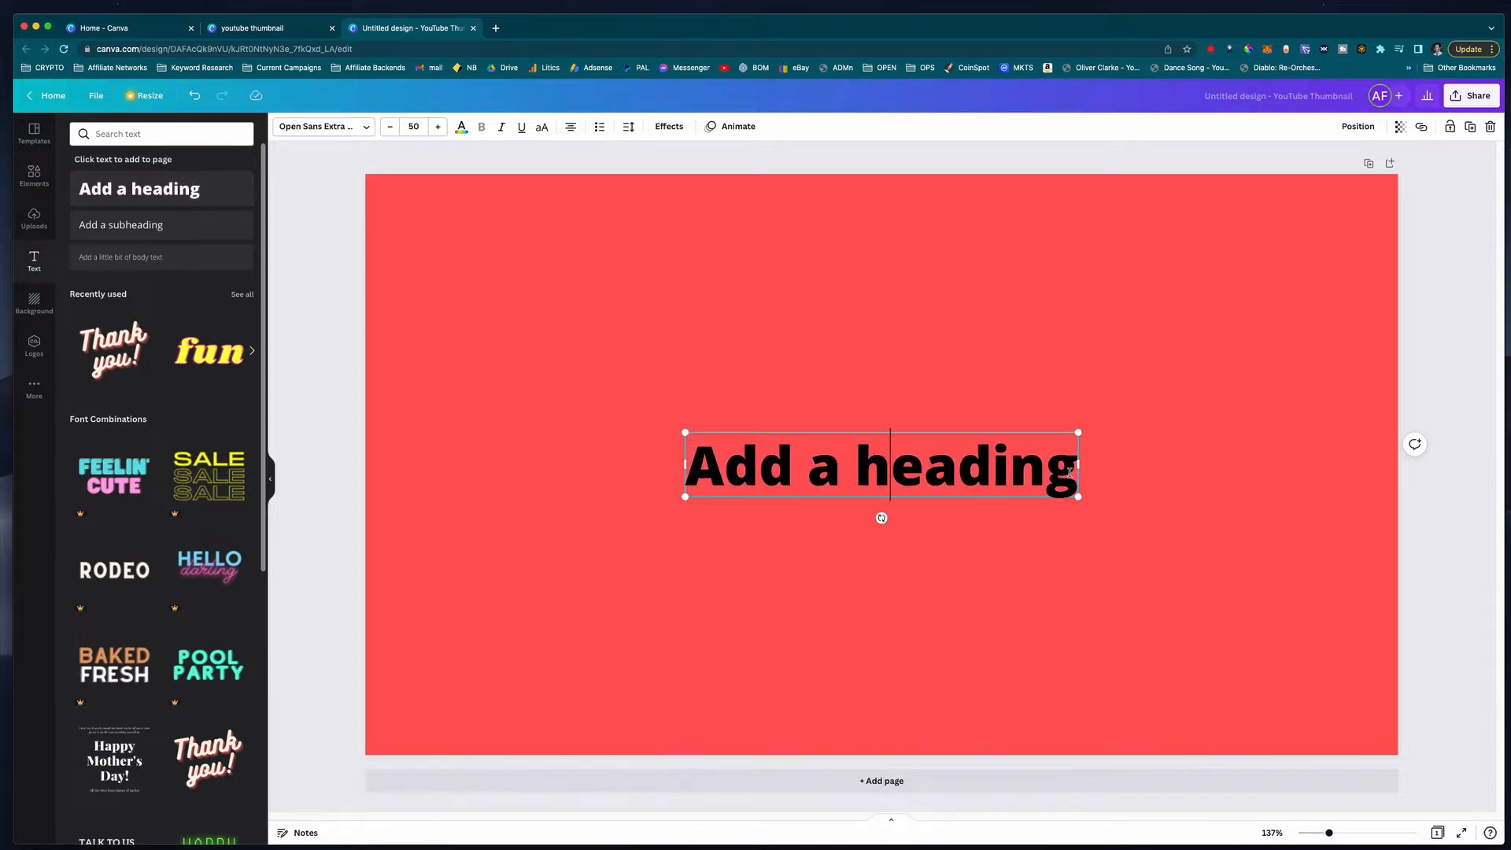
left_click(712, 463)
left_click_drag(687, 465, 1070, 470)
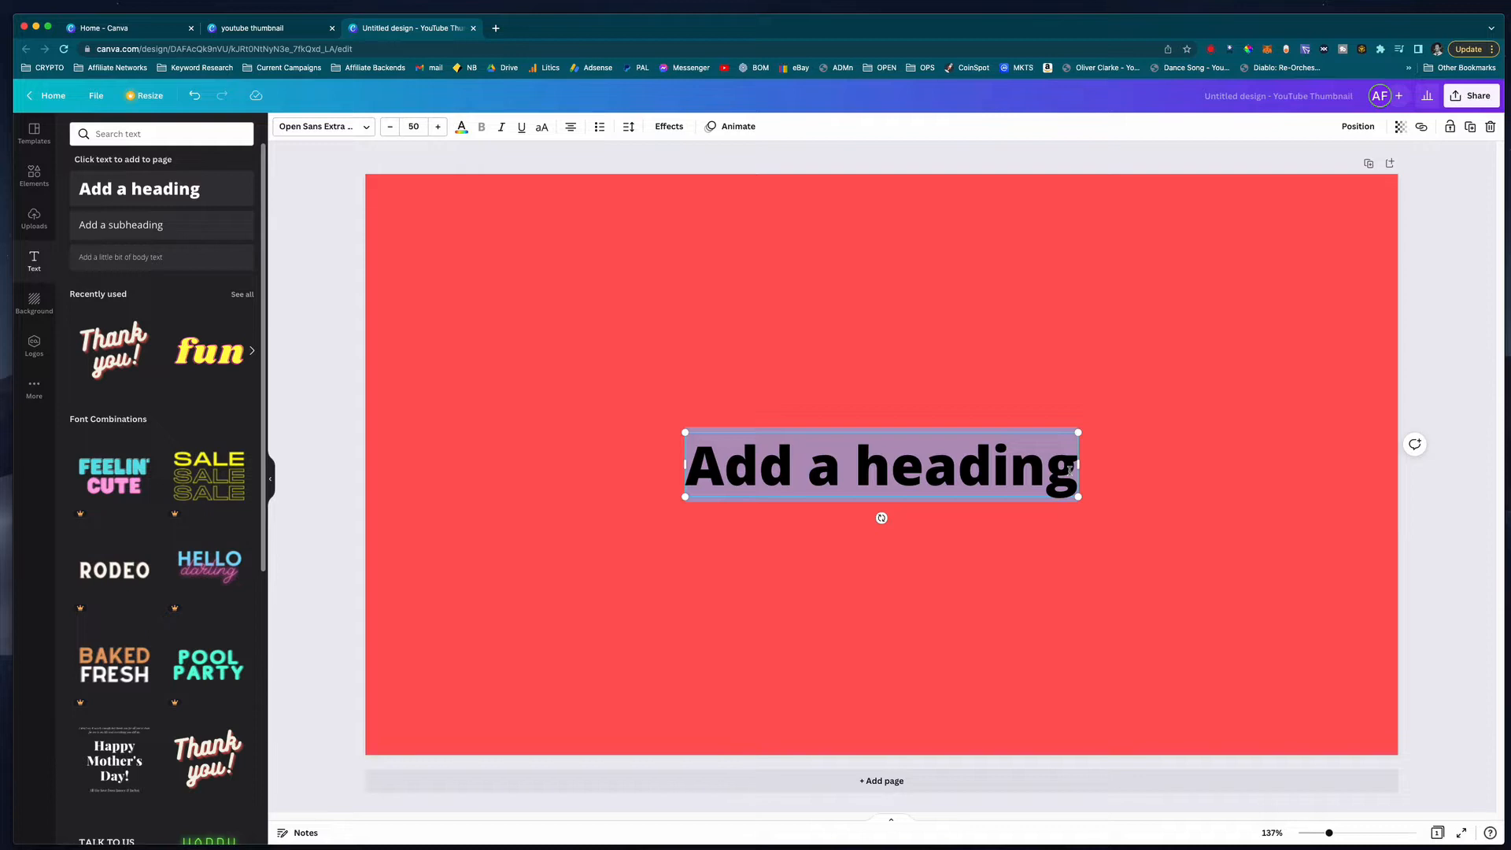
type("DARK")
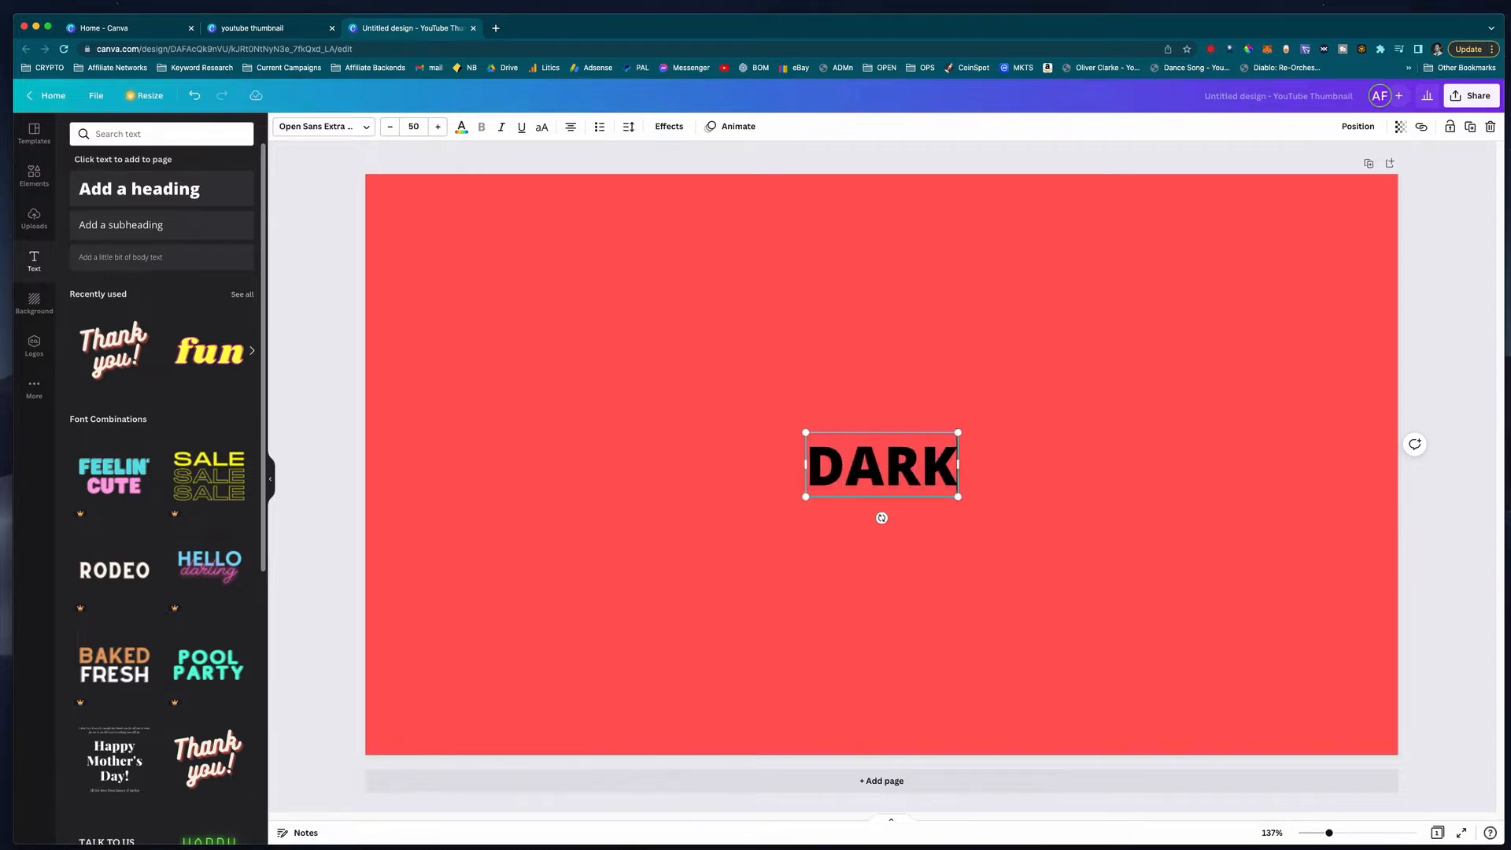
key("Return")
type("MODE")
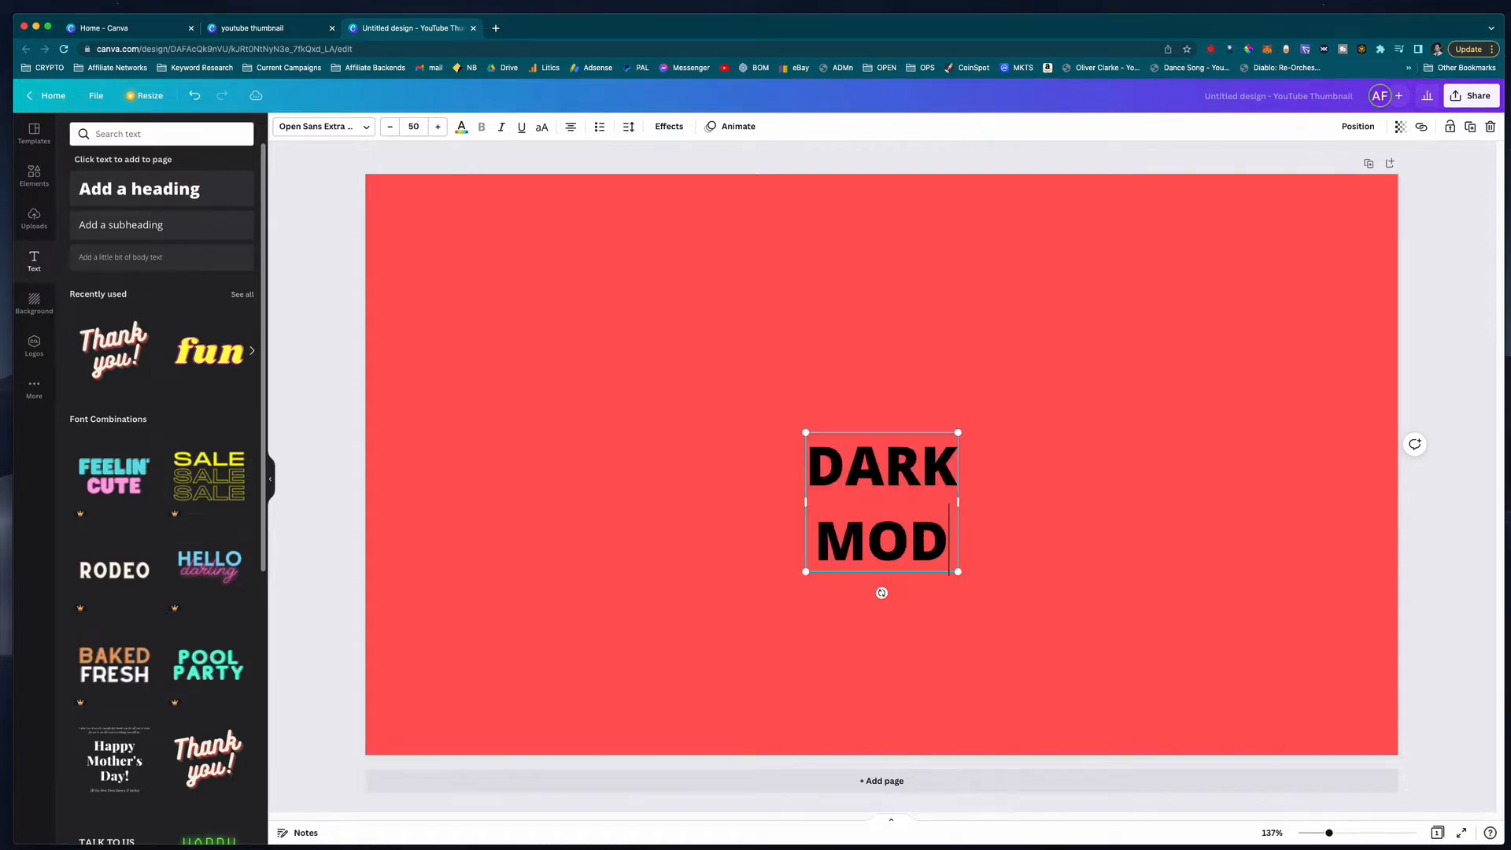
key("Return")
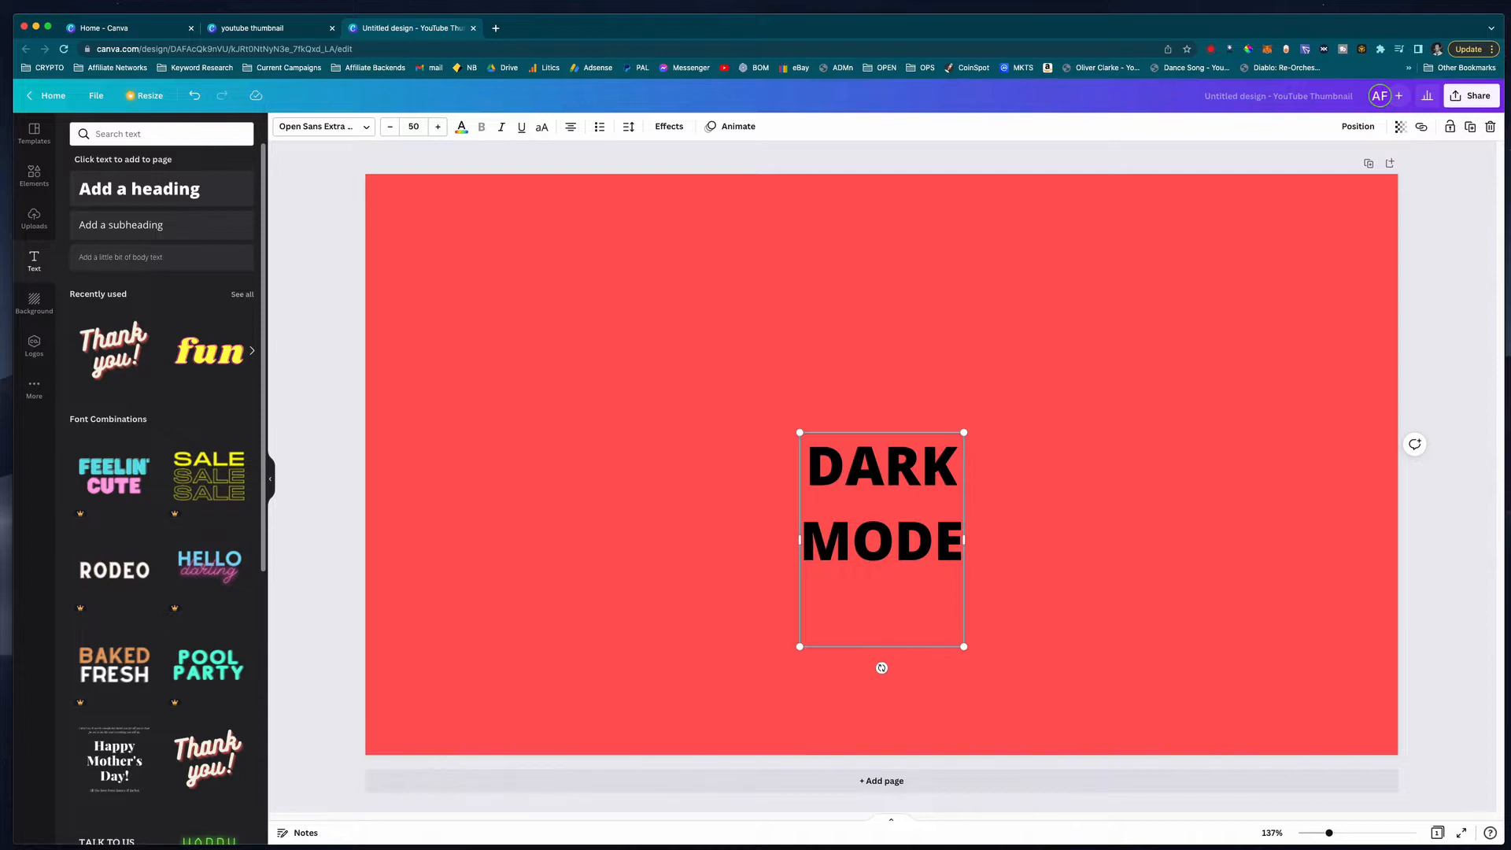
type("IPHONE")
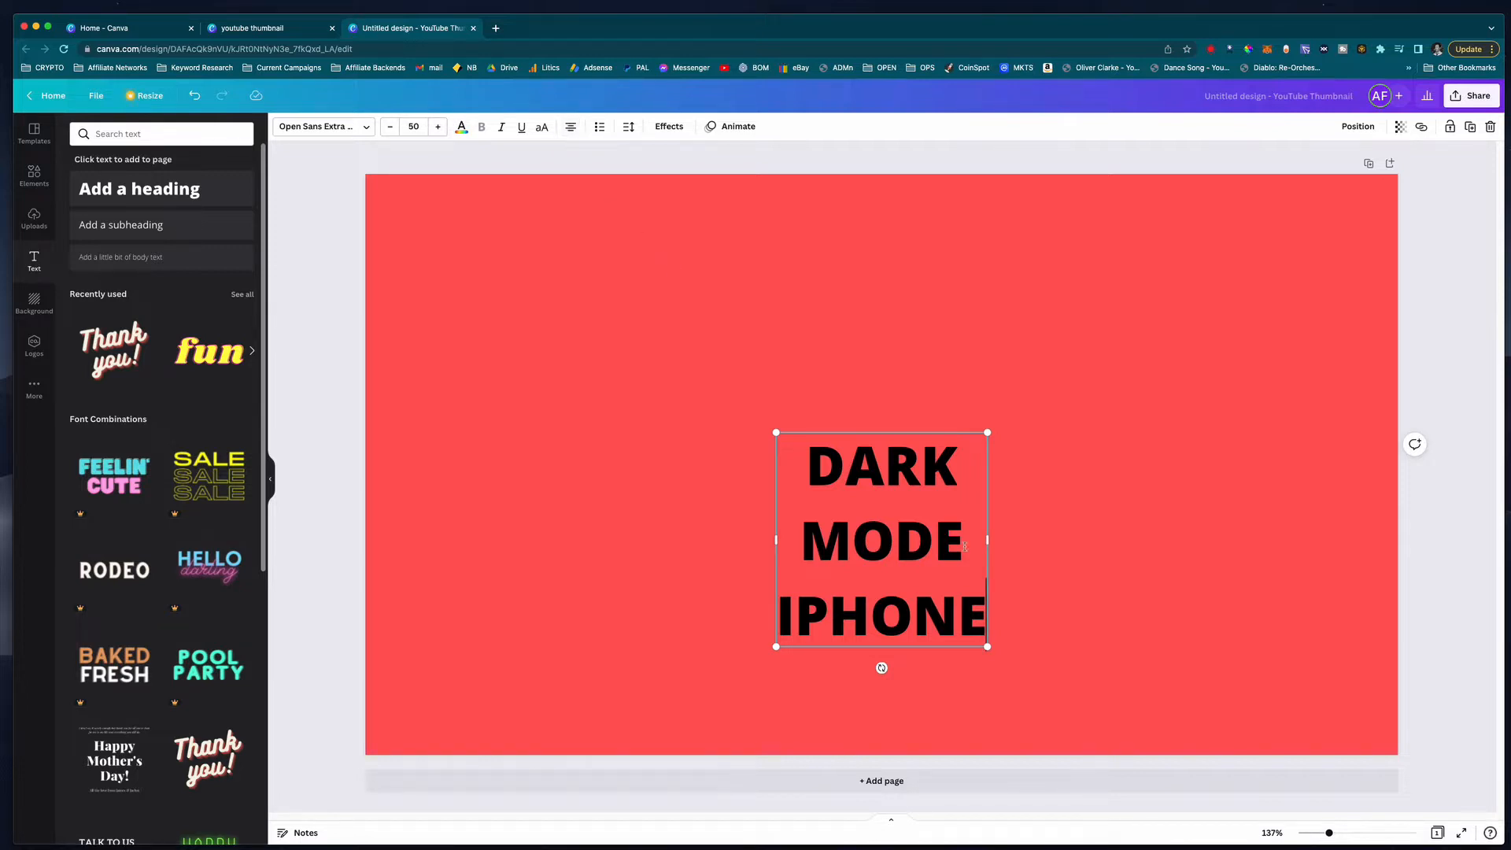
Left-align all three lines of the DARK MODE IPHONE heading and finish editing the text.
key("super+a")
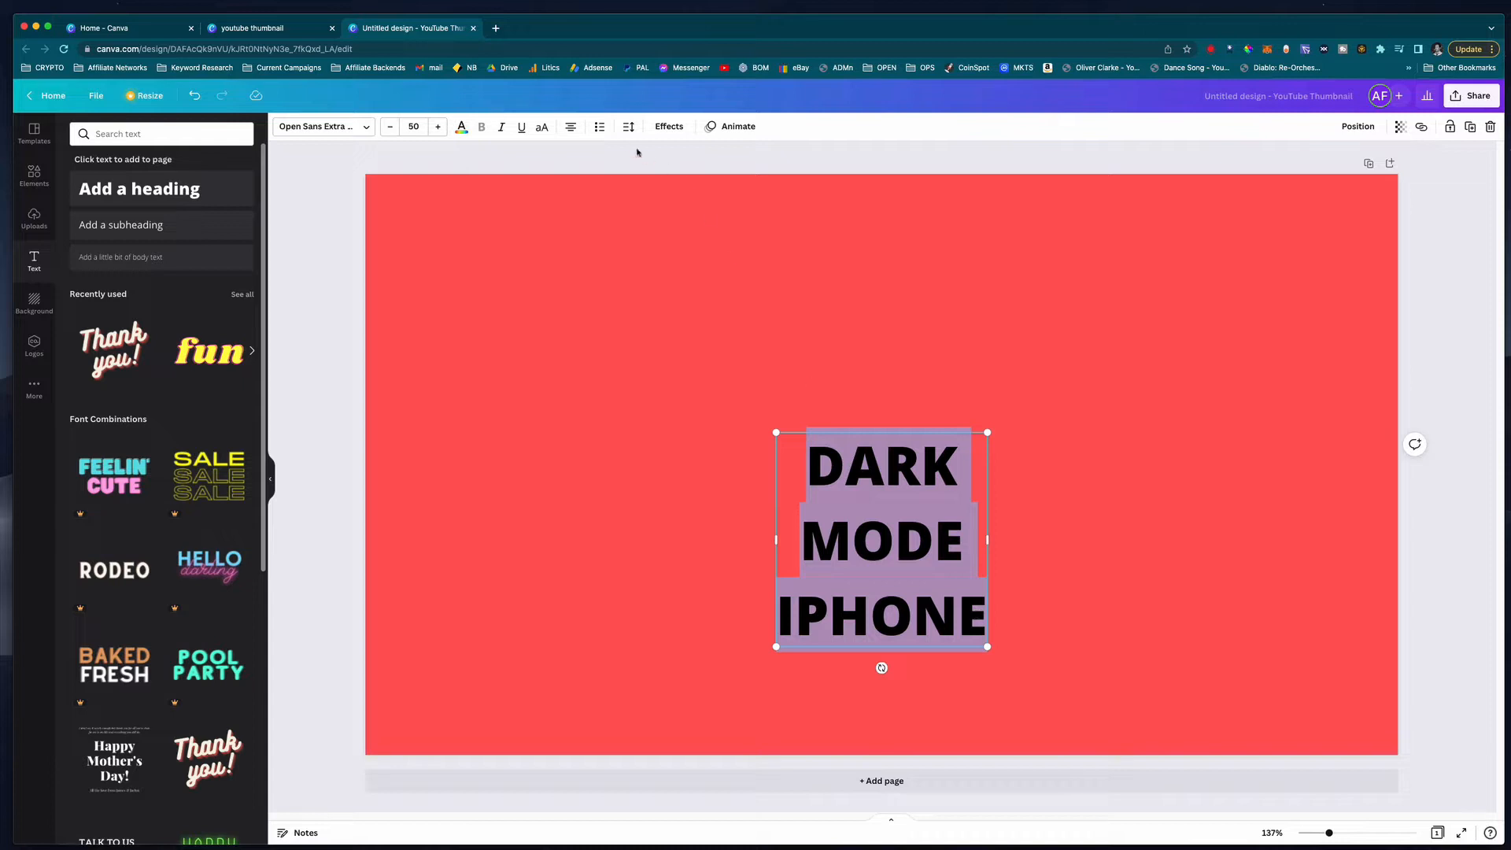
left_click(574, 133)
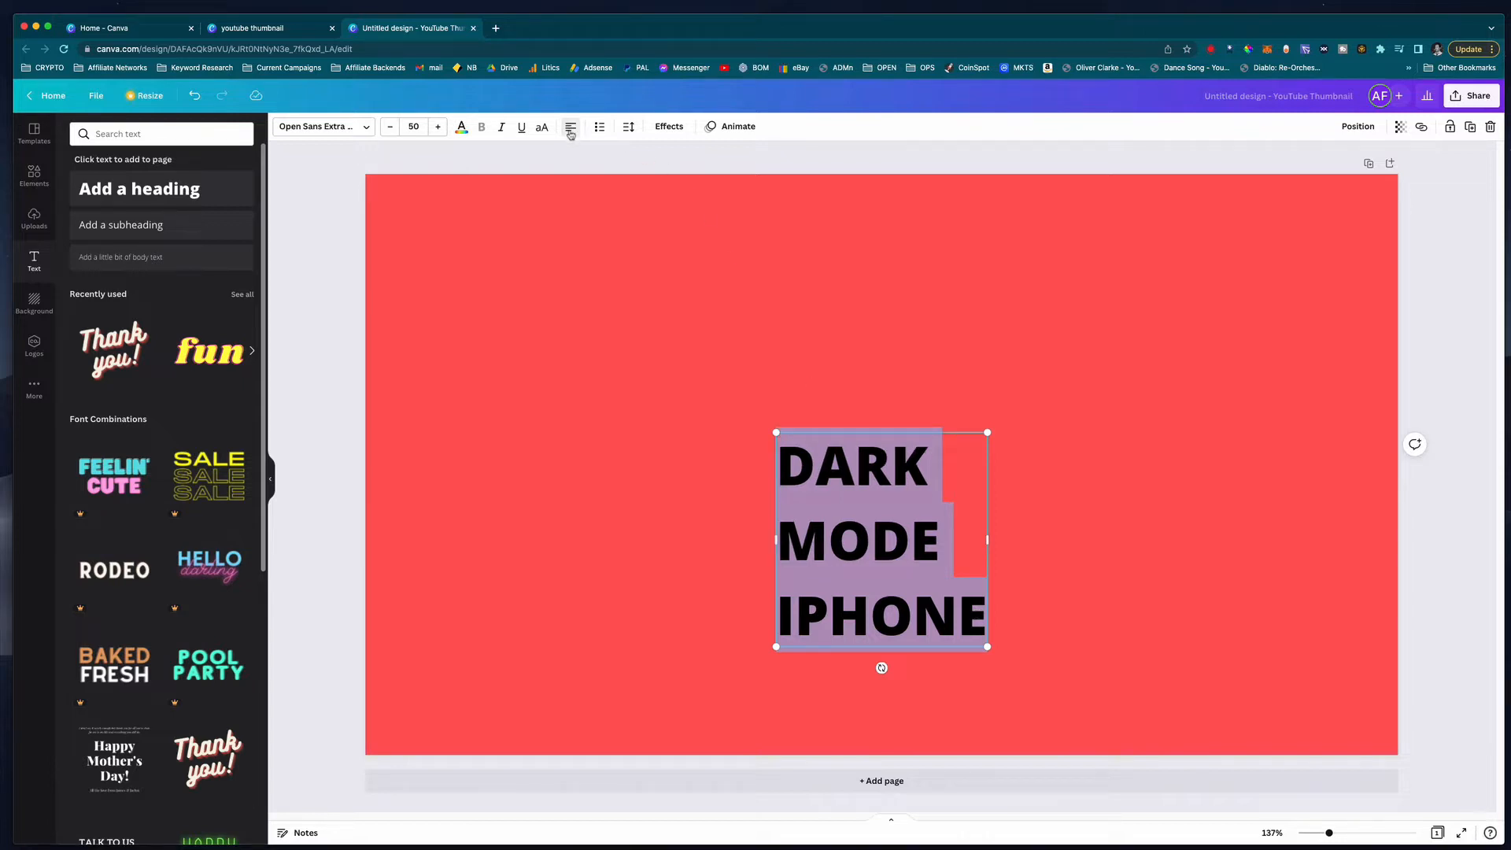
key("Escape")
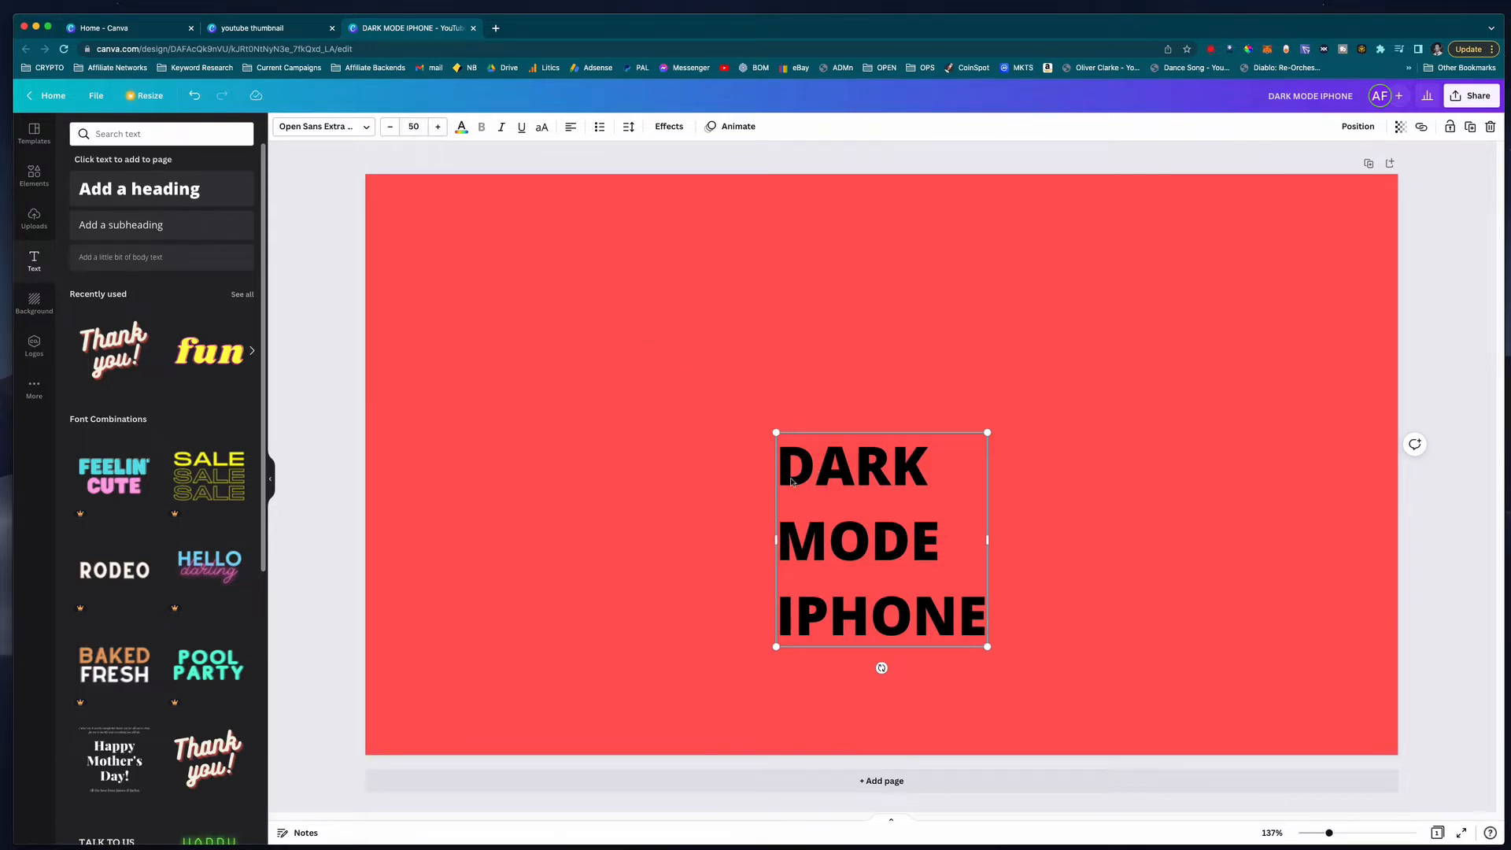
Enlarge the DARK MODE IPHONE heading to font size 109 near the page's upper left and change its font to Norwester.
left_click_drag(776, 431, 525, 178)
left_click_drag(655, 288, 554, 310)
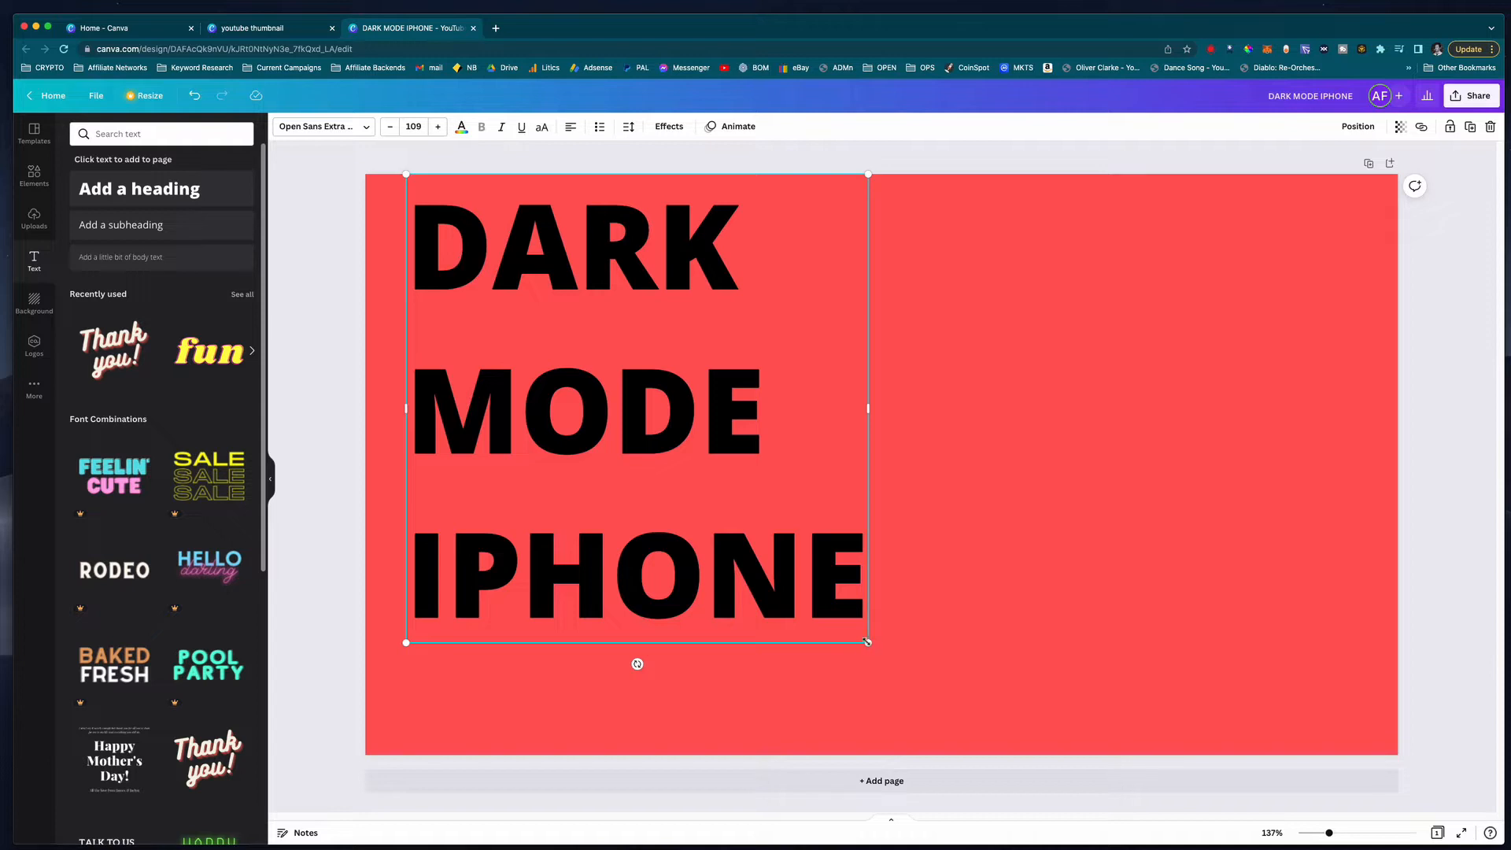
left_click(366, 129)
type("n")
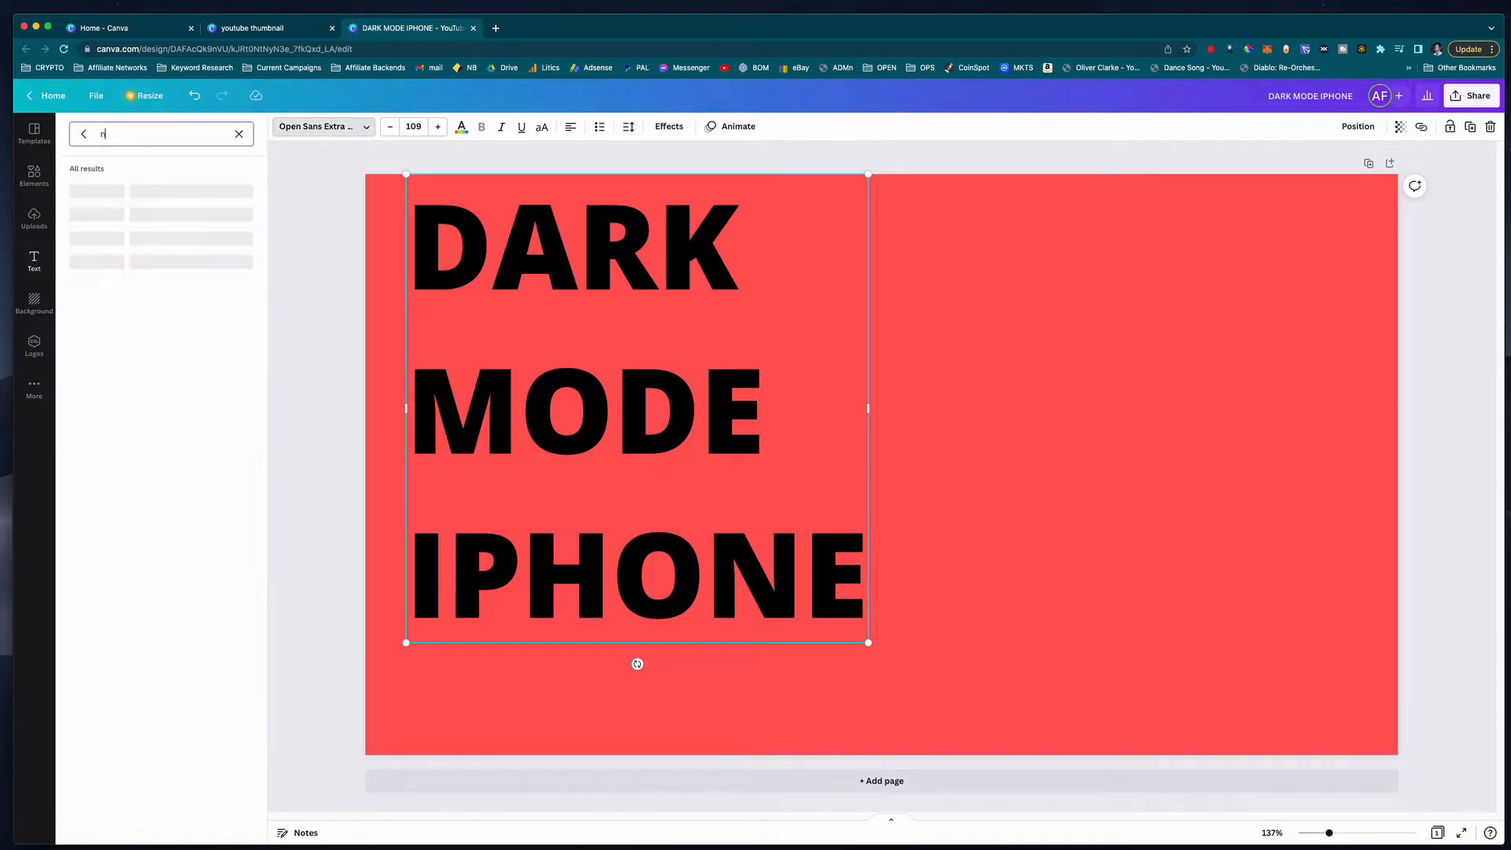
type("or")
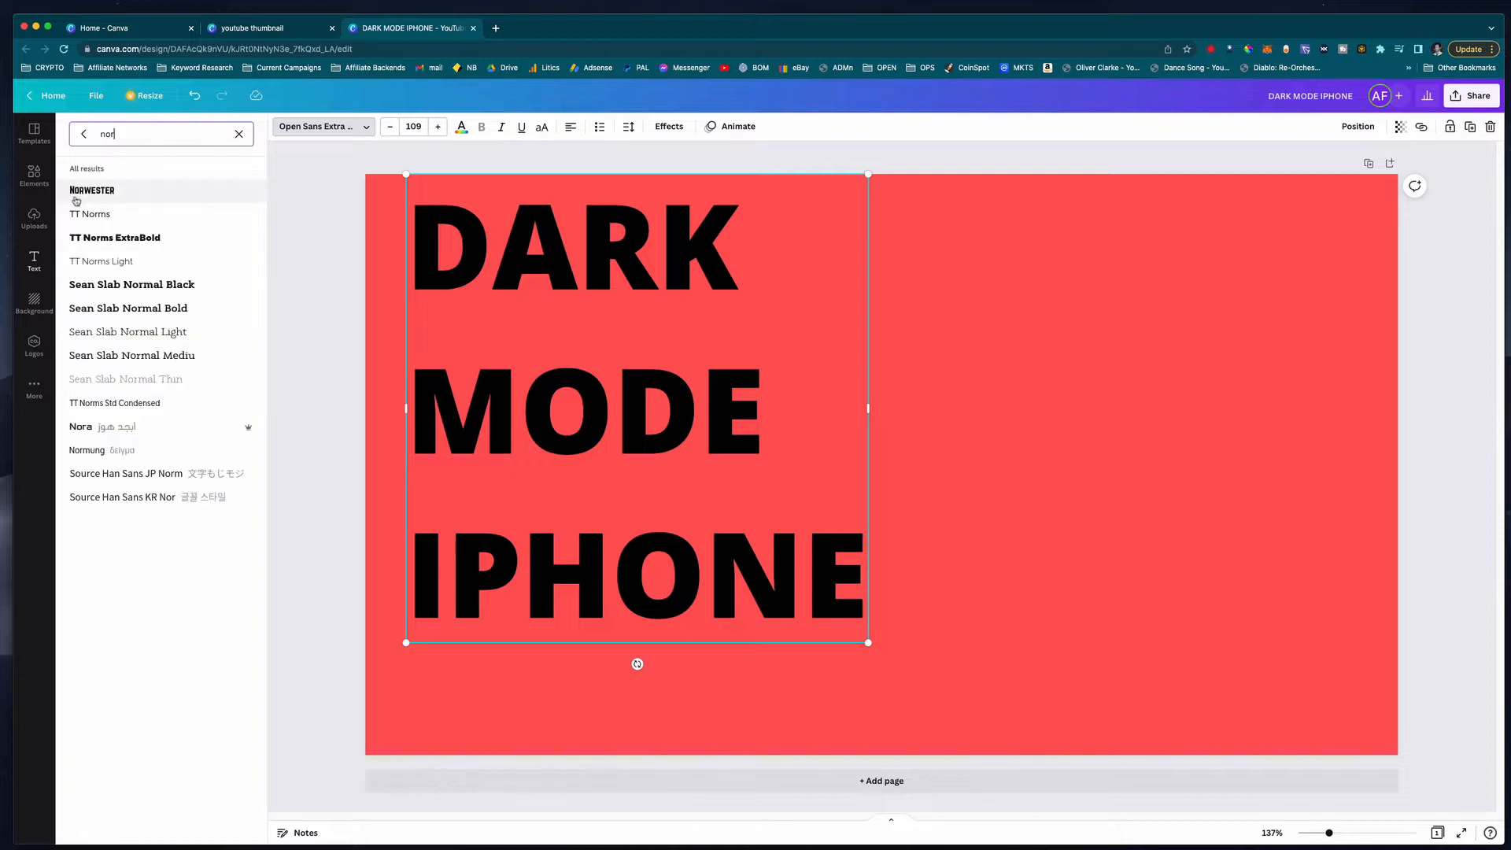
left_click(84, 194)
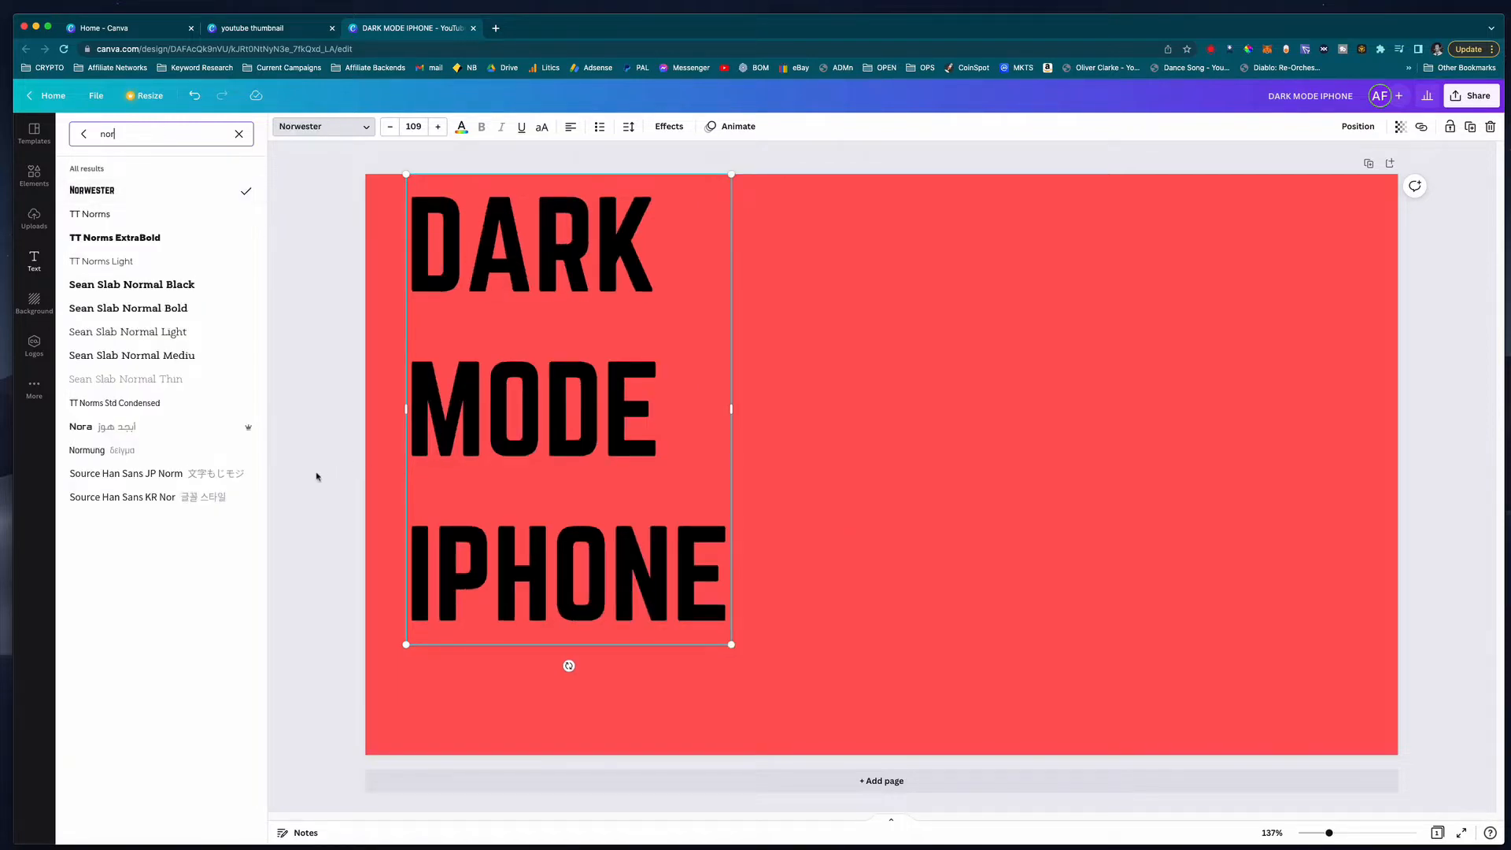
key("Escape")
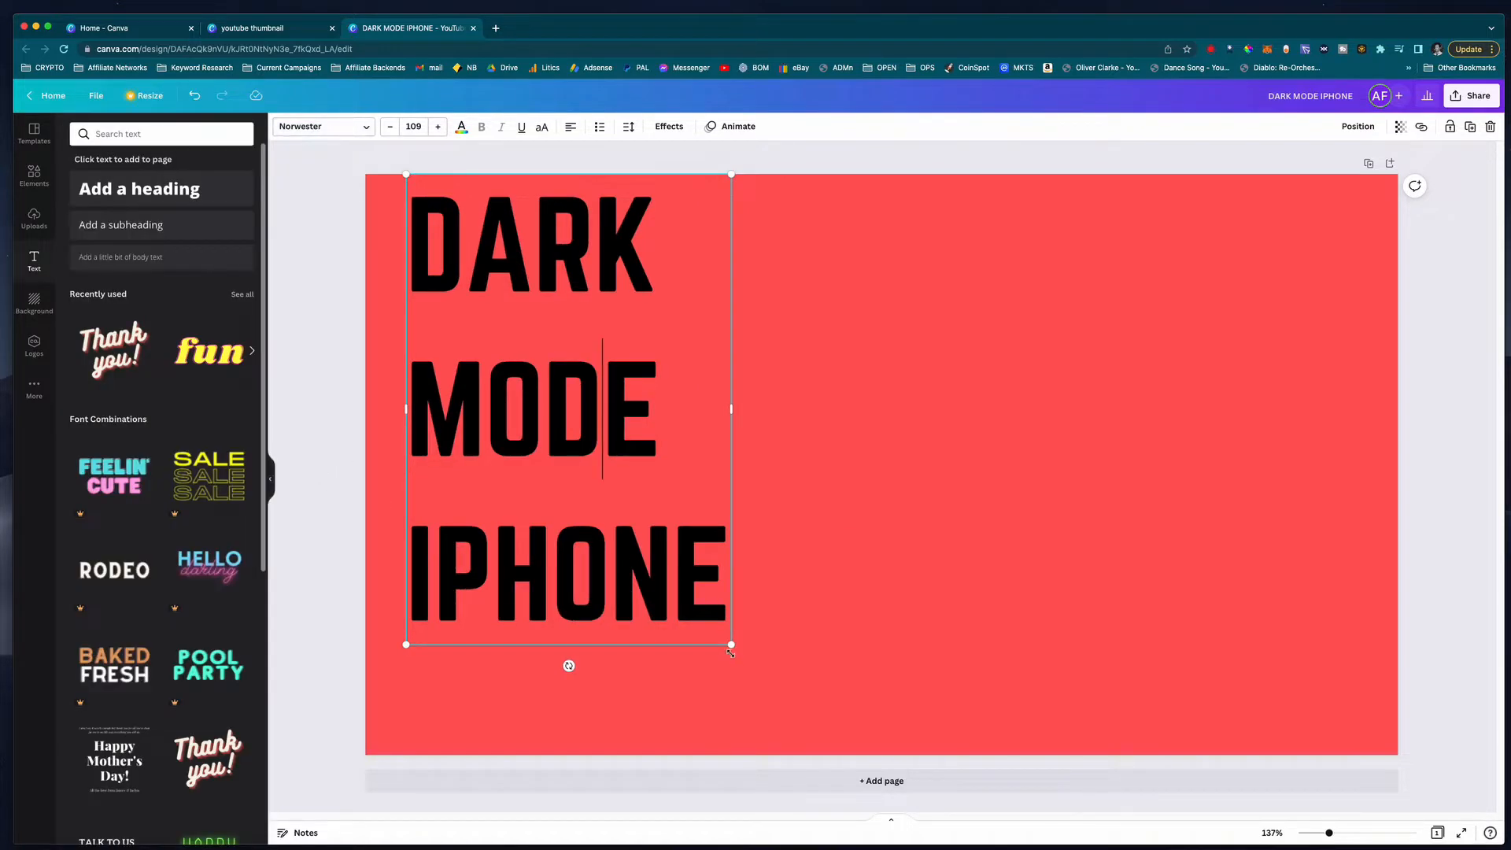
Enlarge the heading to font size 136 so it spans the page height and shift it closer to the page's left edge.
left_click_drag(734, 646, 811, 760)
left_click(303, 566)
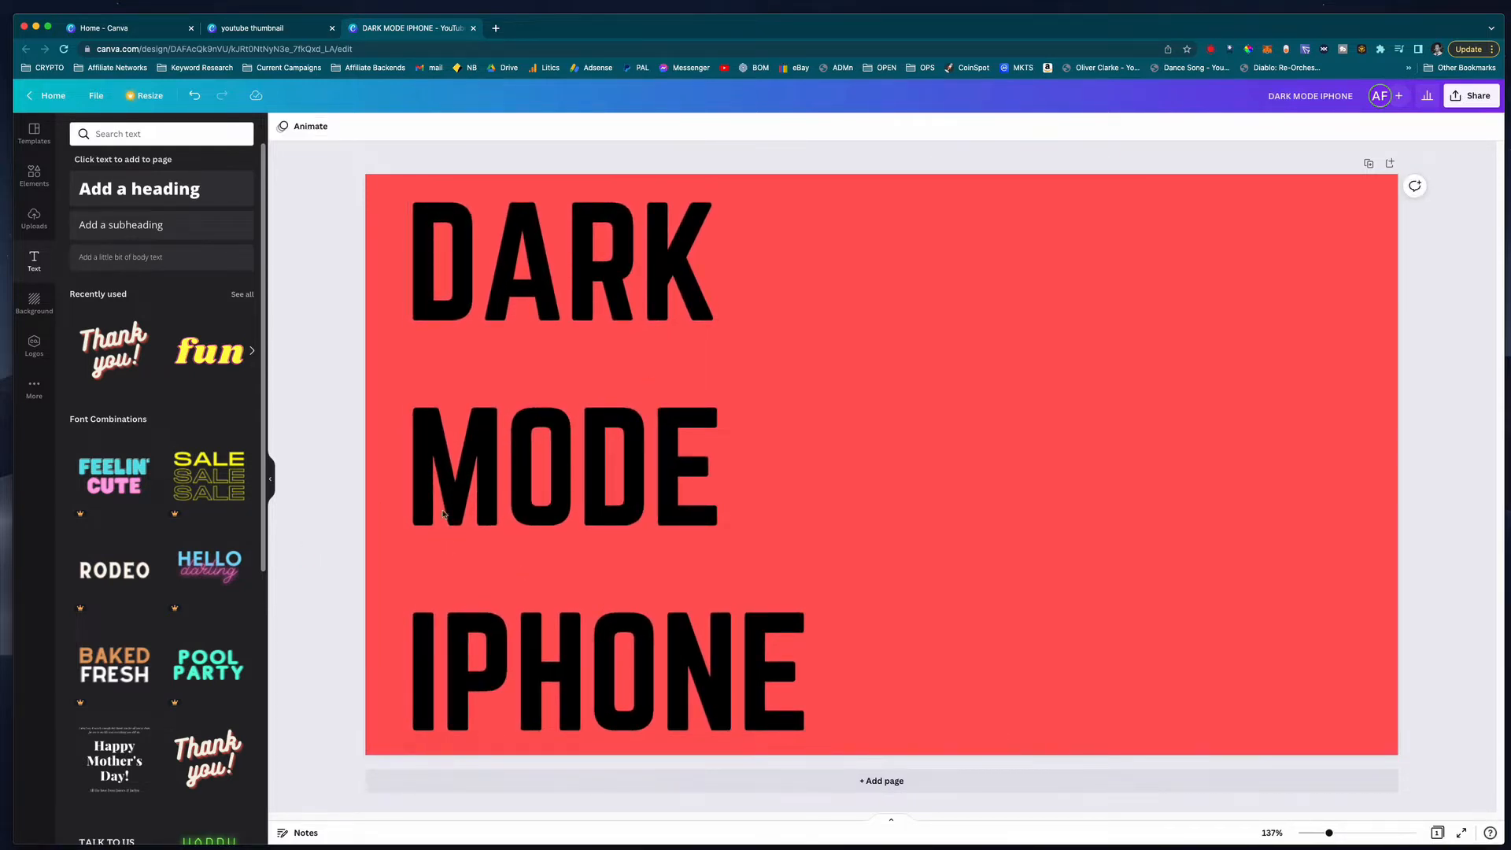
left_click_drag(533, 476, 520, 472)
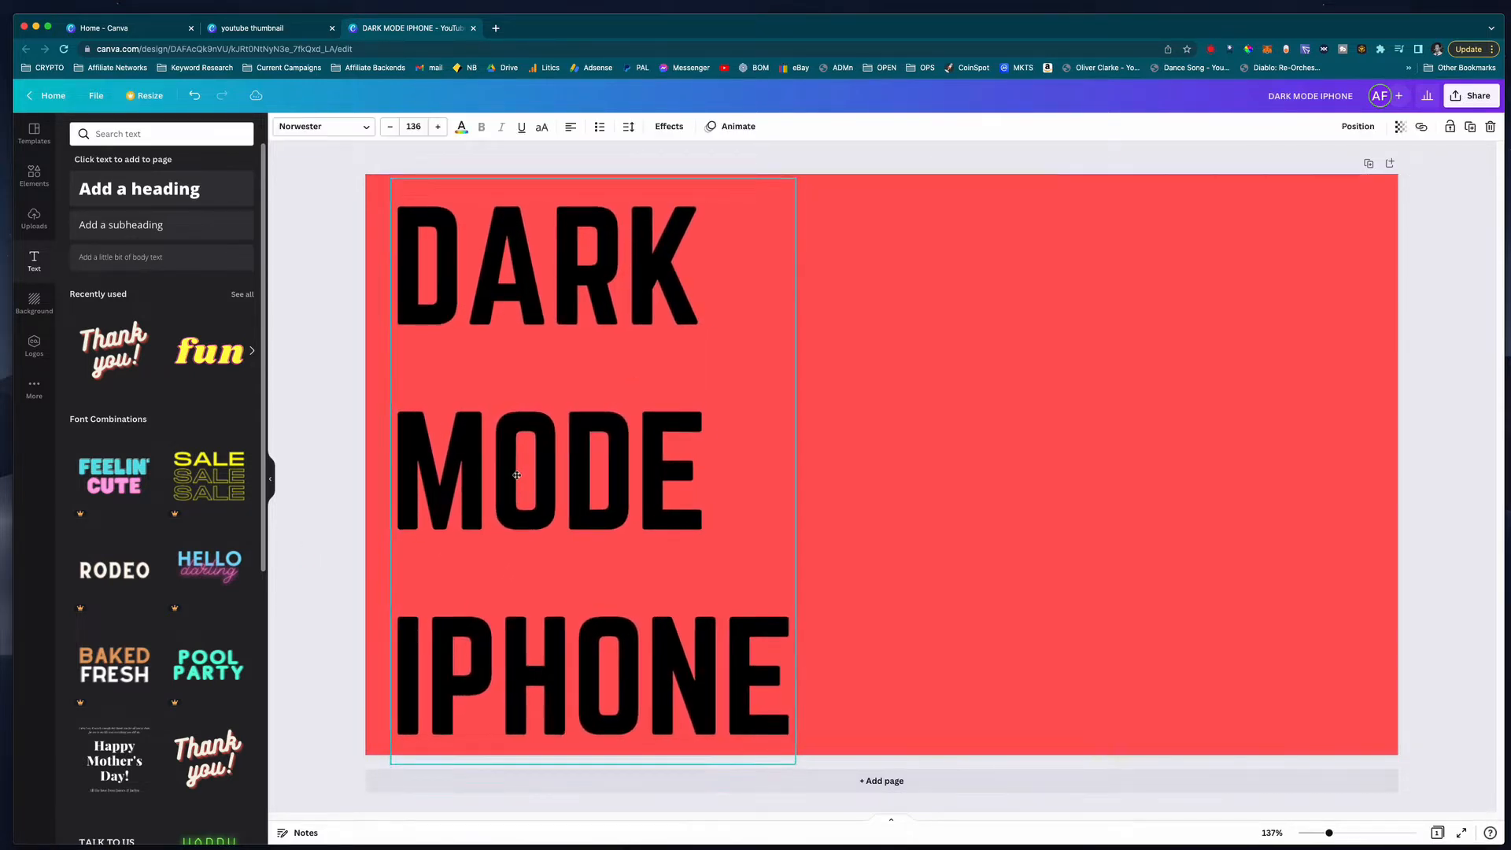
left_click(888, 412)
Change the heading's text colour to the white default colour.
left_click(602, 282)
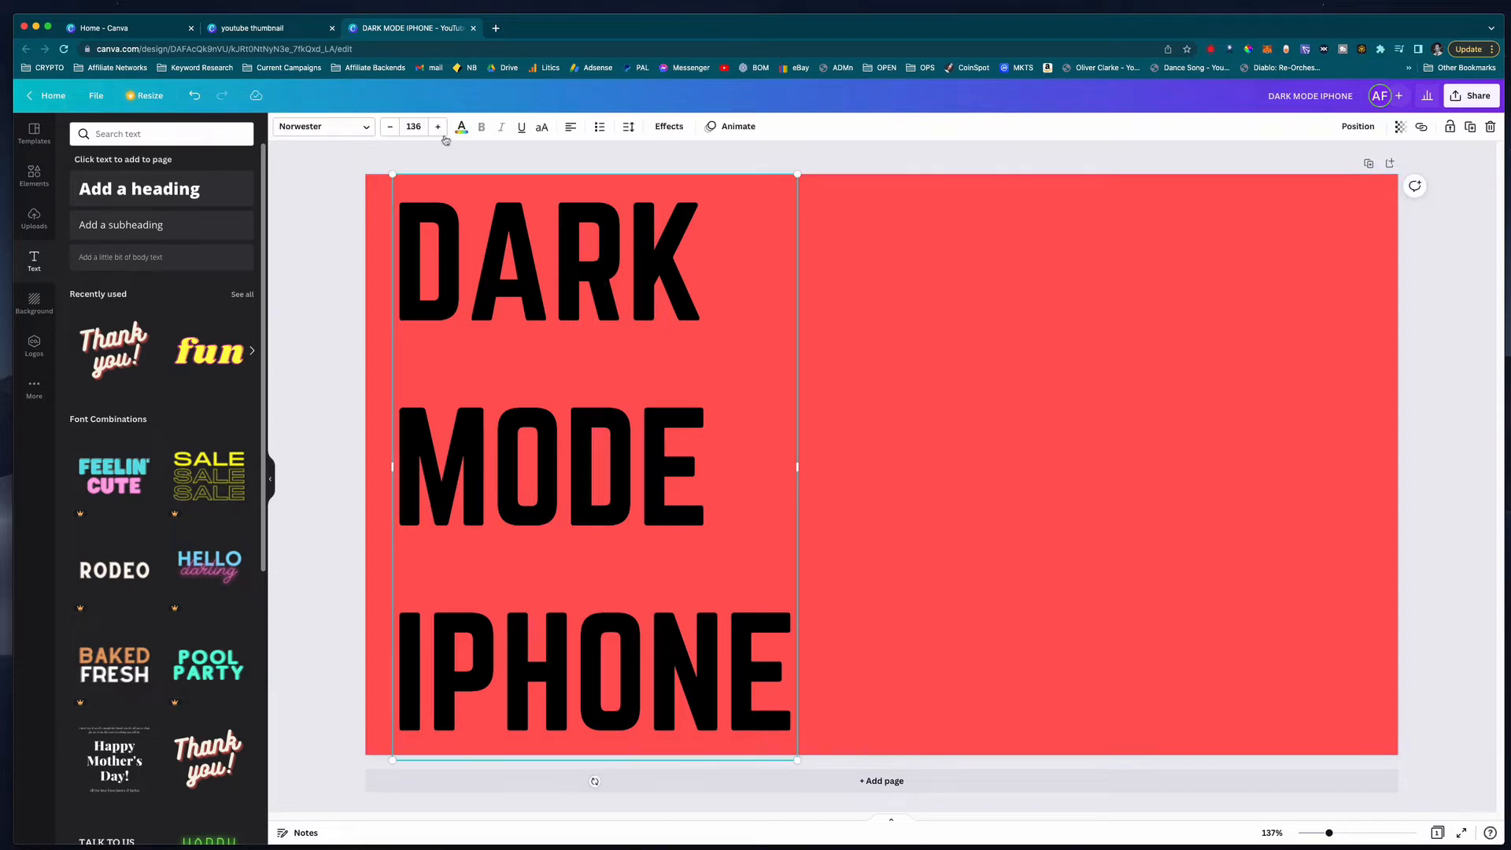
left_click(467, 129)
left_click(241, 297)
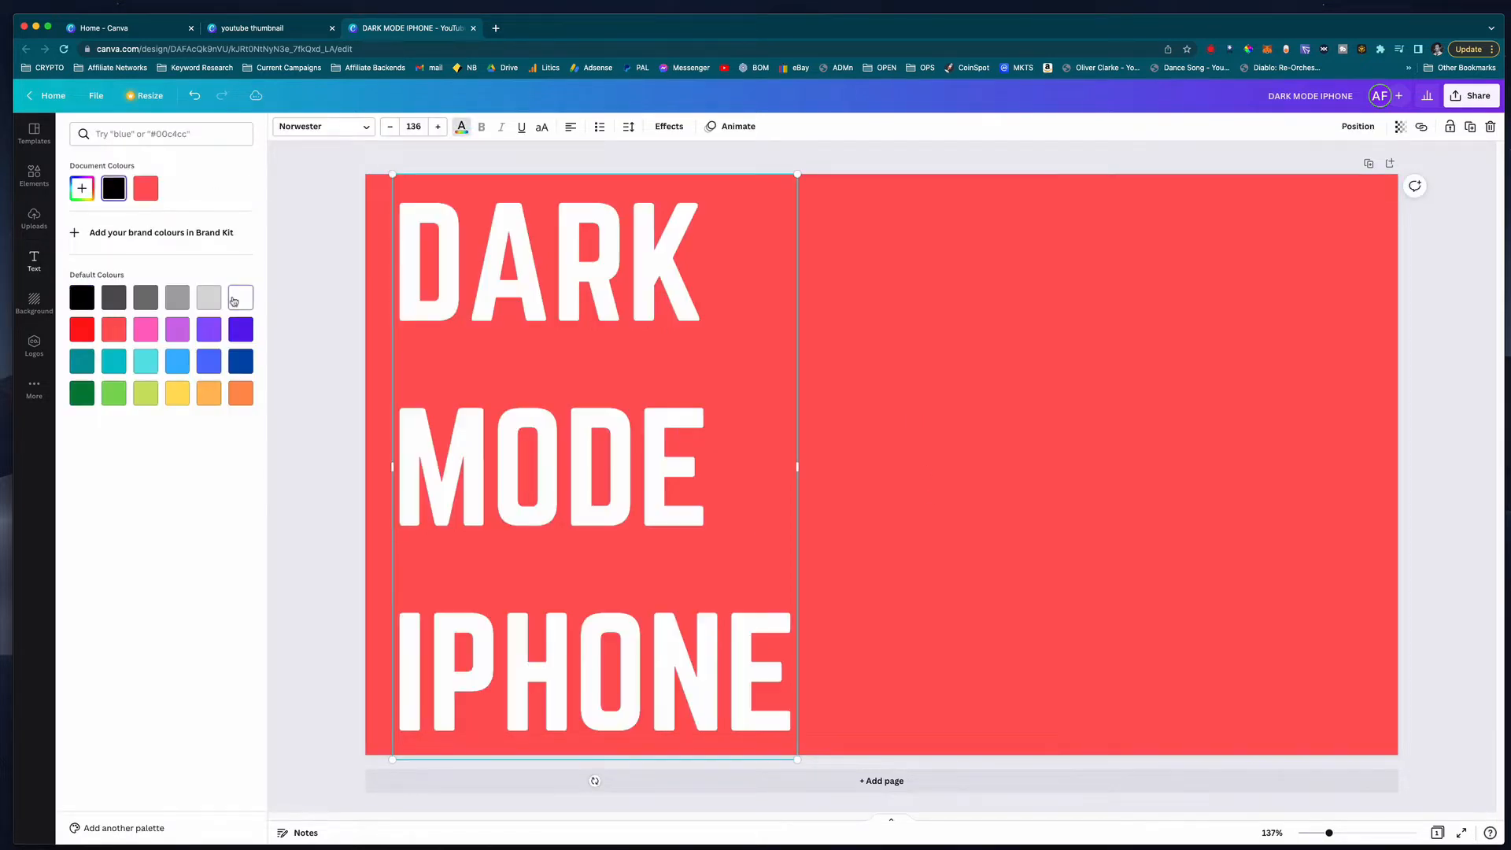
Set the page background to the black default colour and nudge the heading slightly up and left.
left_click(898, 324)
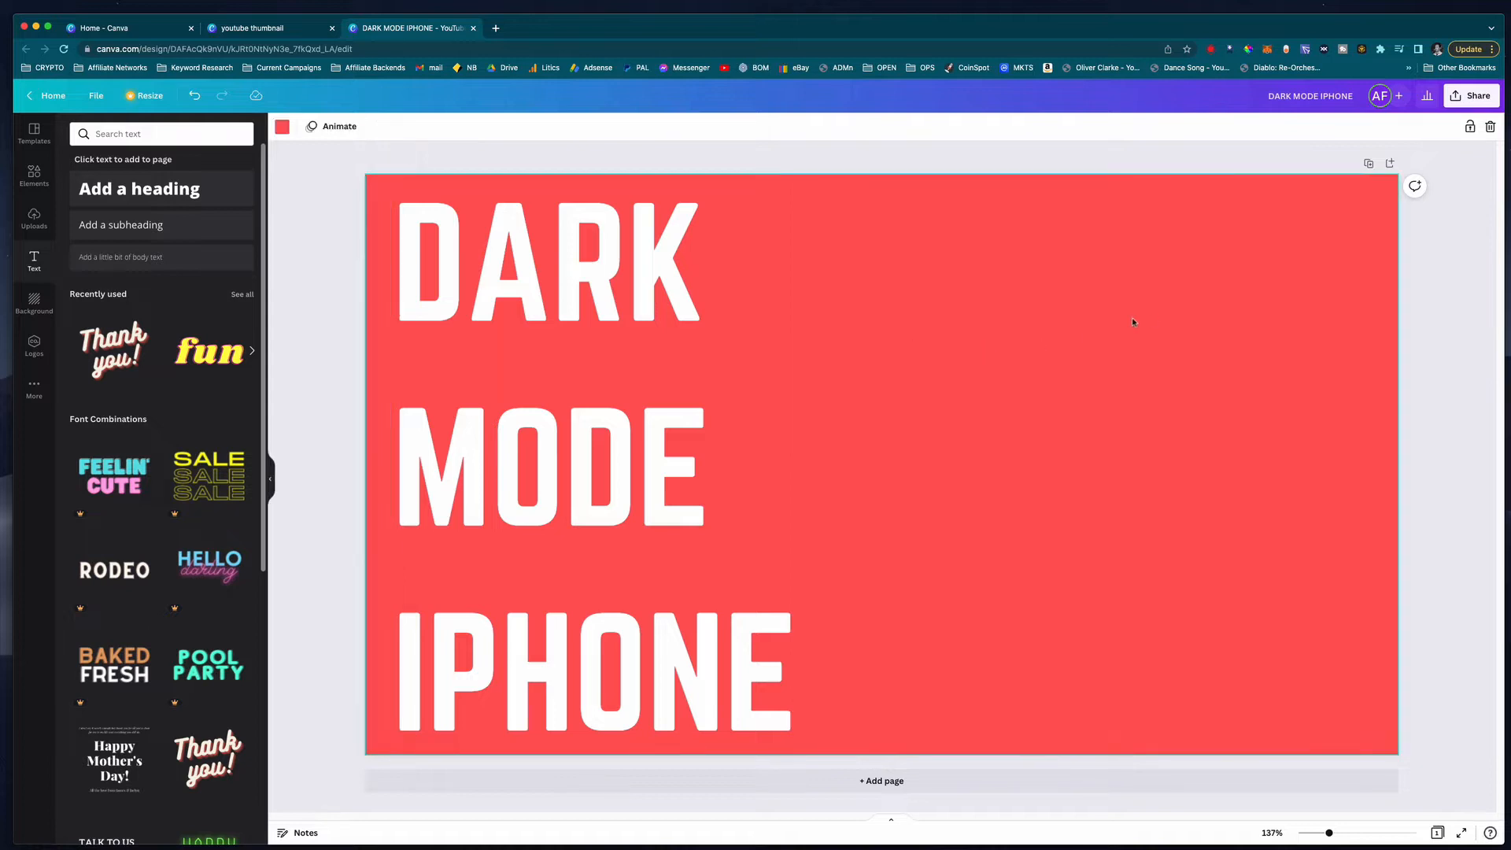
left_click(282, 127)
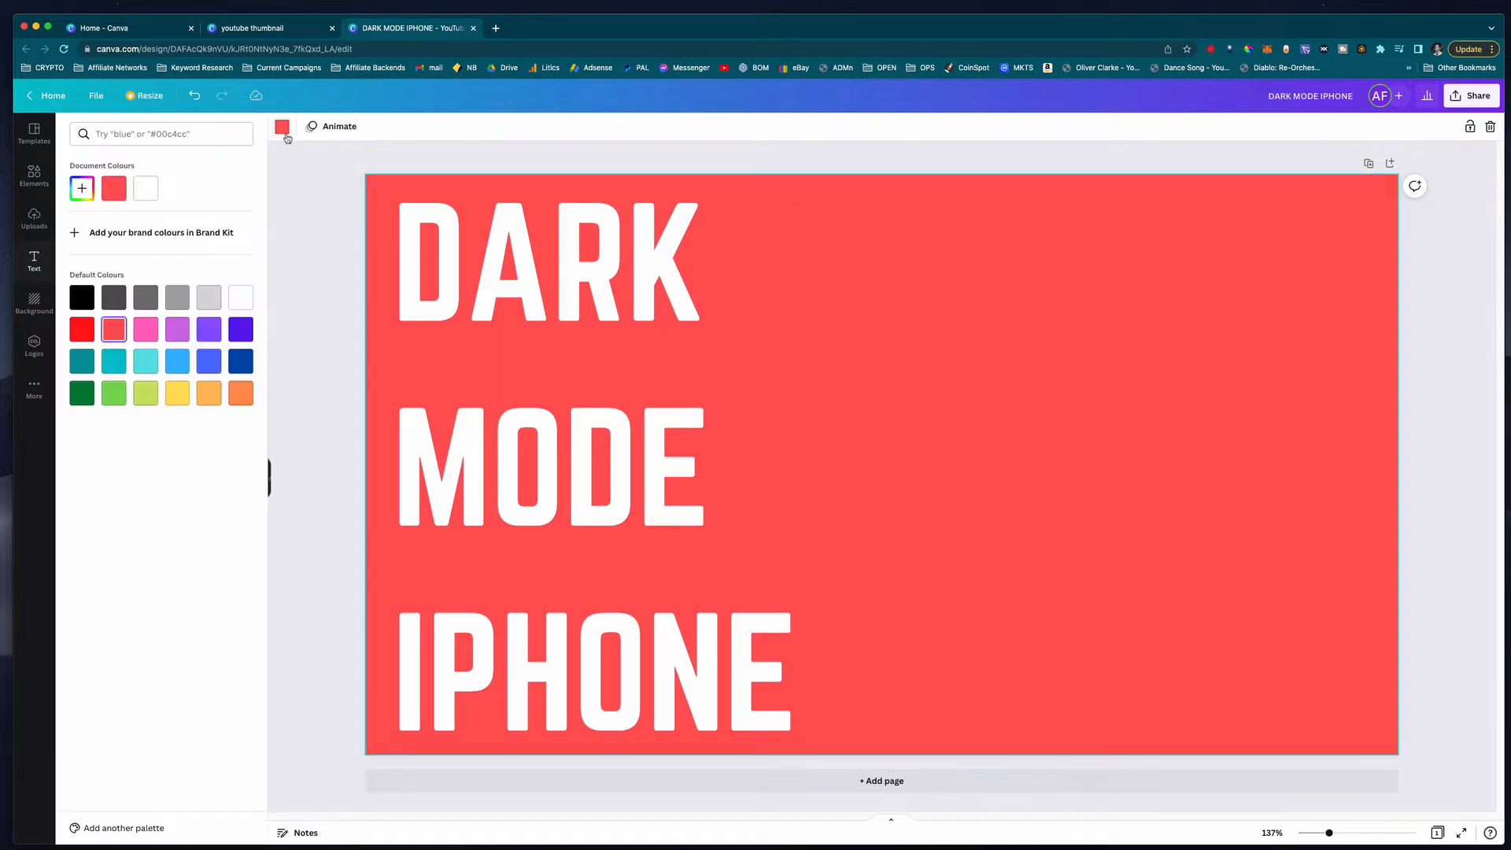
left_click(82, 297)
left_click(564, 568)
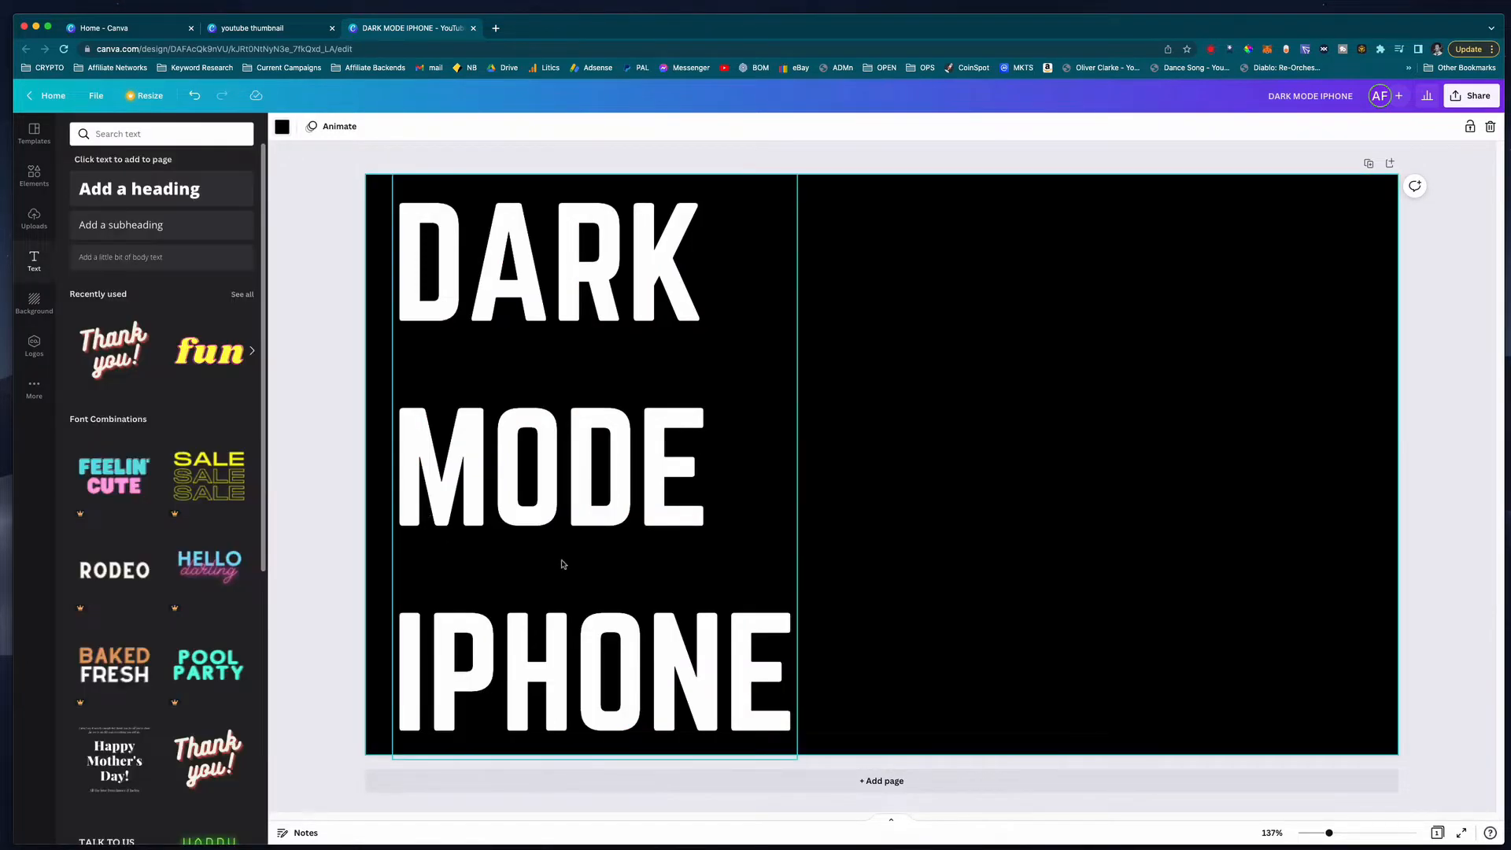
left_click_drag(564, 567, 558, 563)
left_click(333, 475)
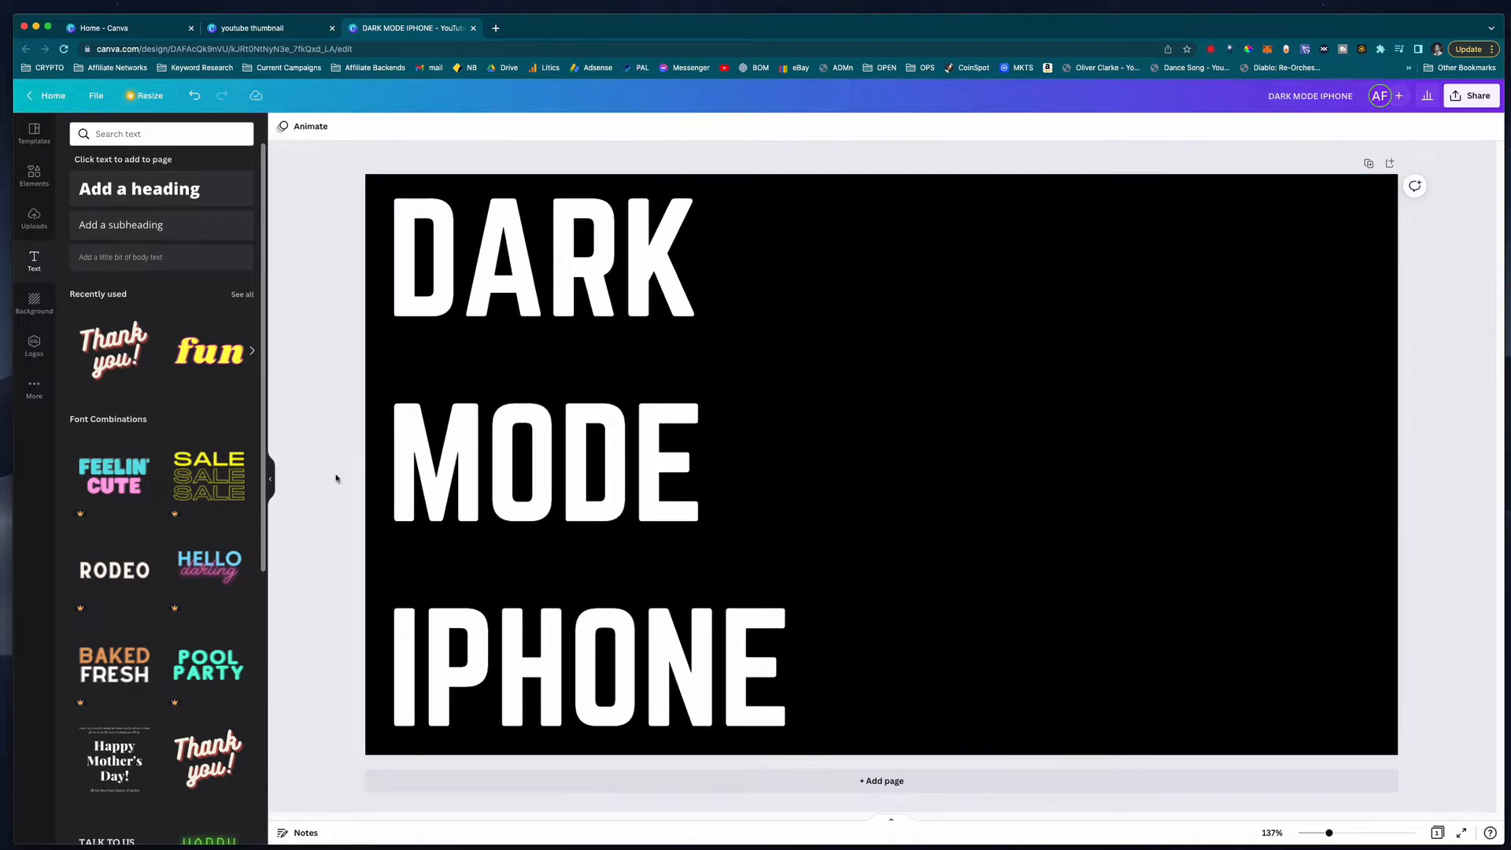
Search the design elements for "person with sunglasses".
left_click(171, 138)
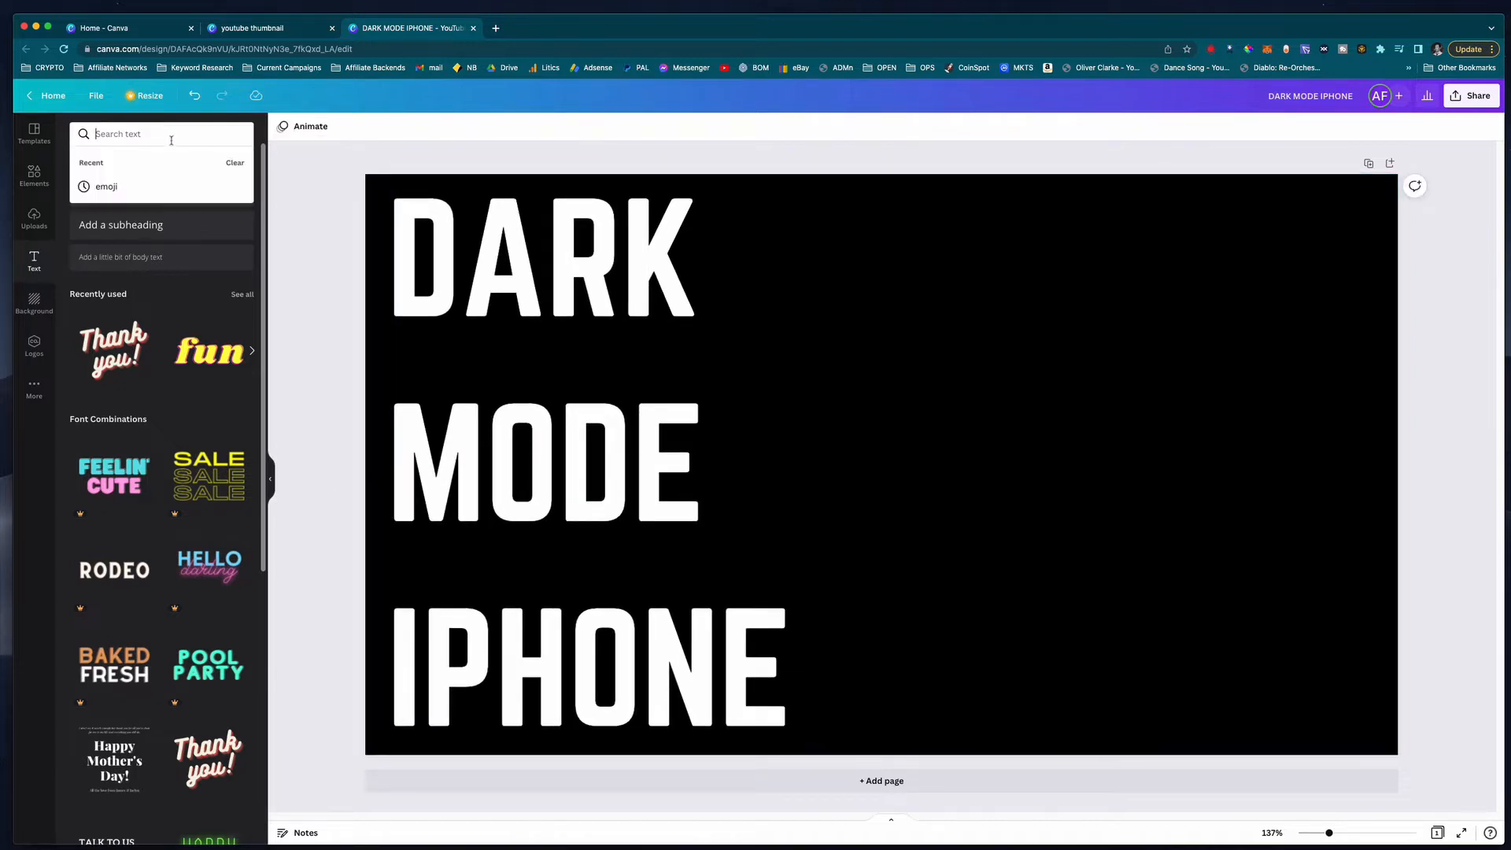
left_click(34, 175)
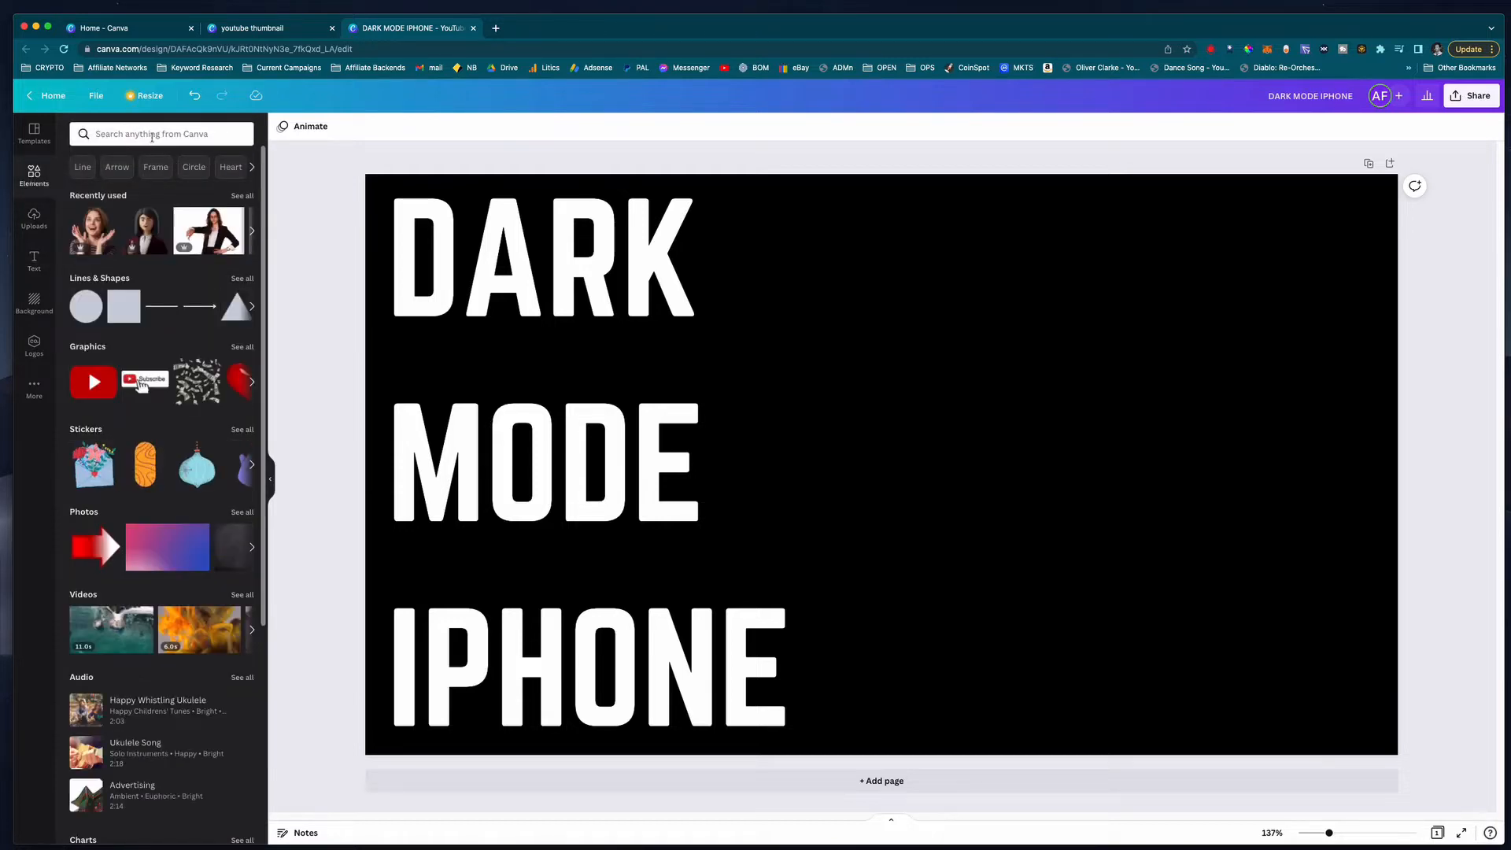
left_click(152, 137)
type("person wit")
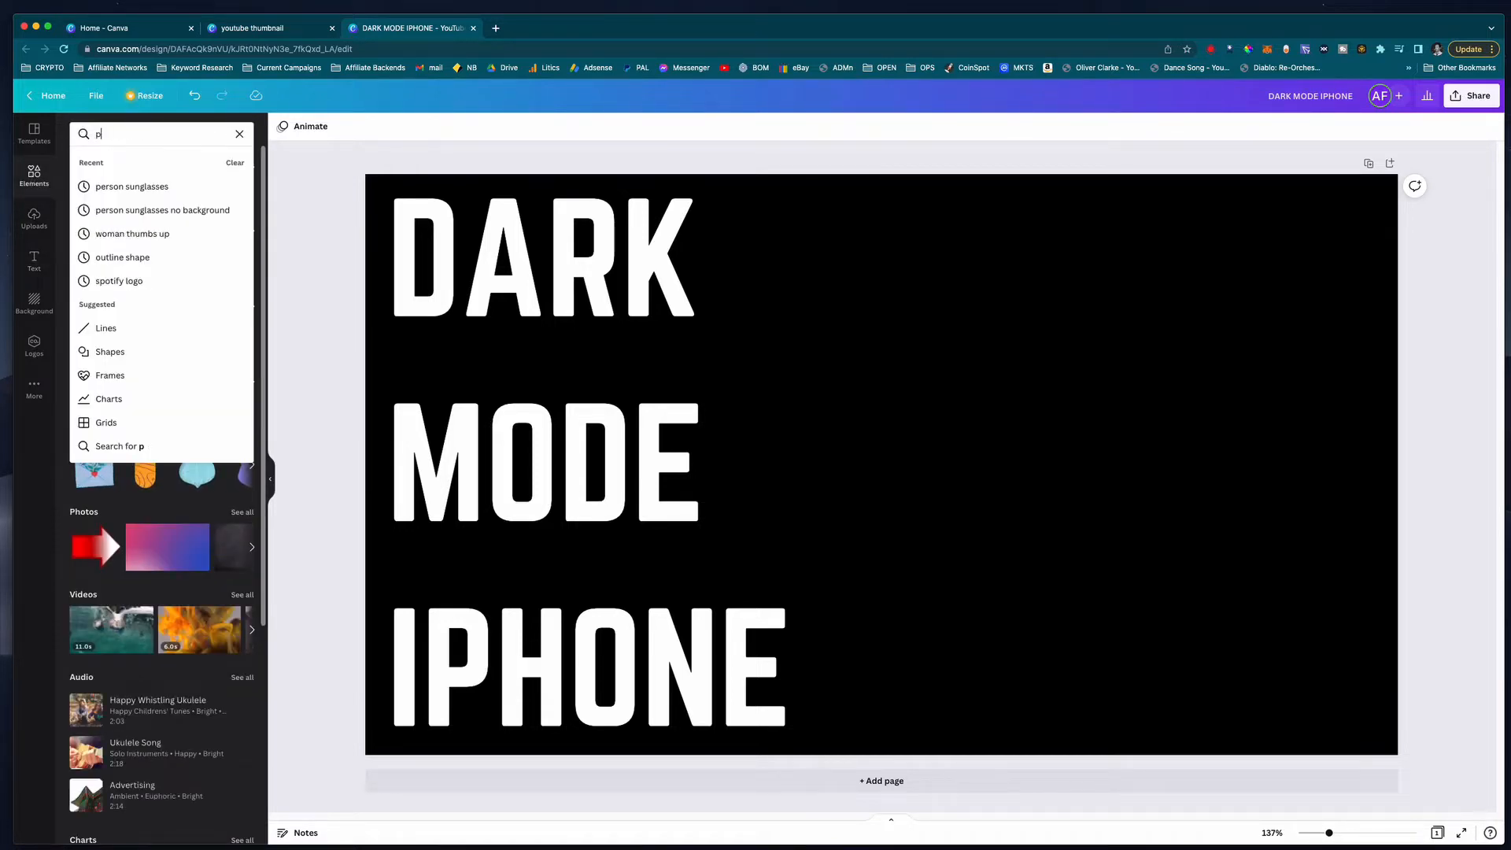
type("h sun")
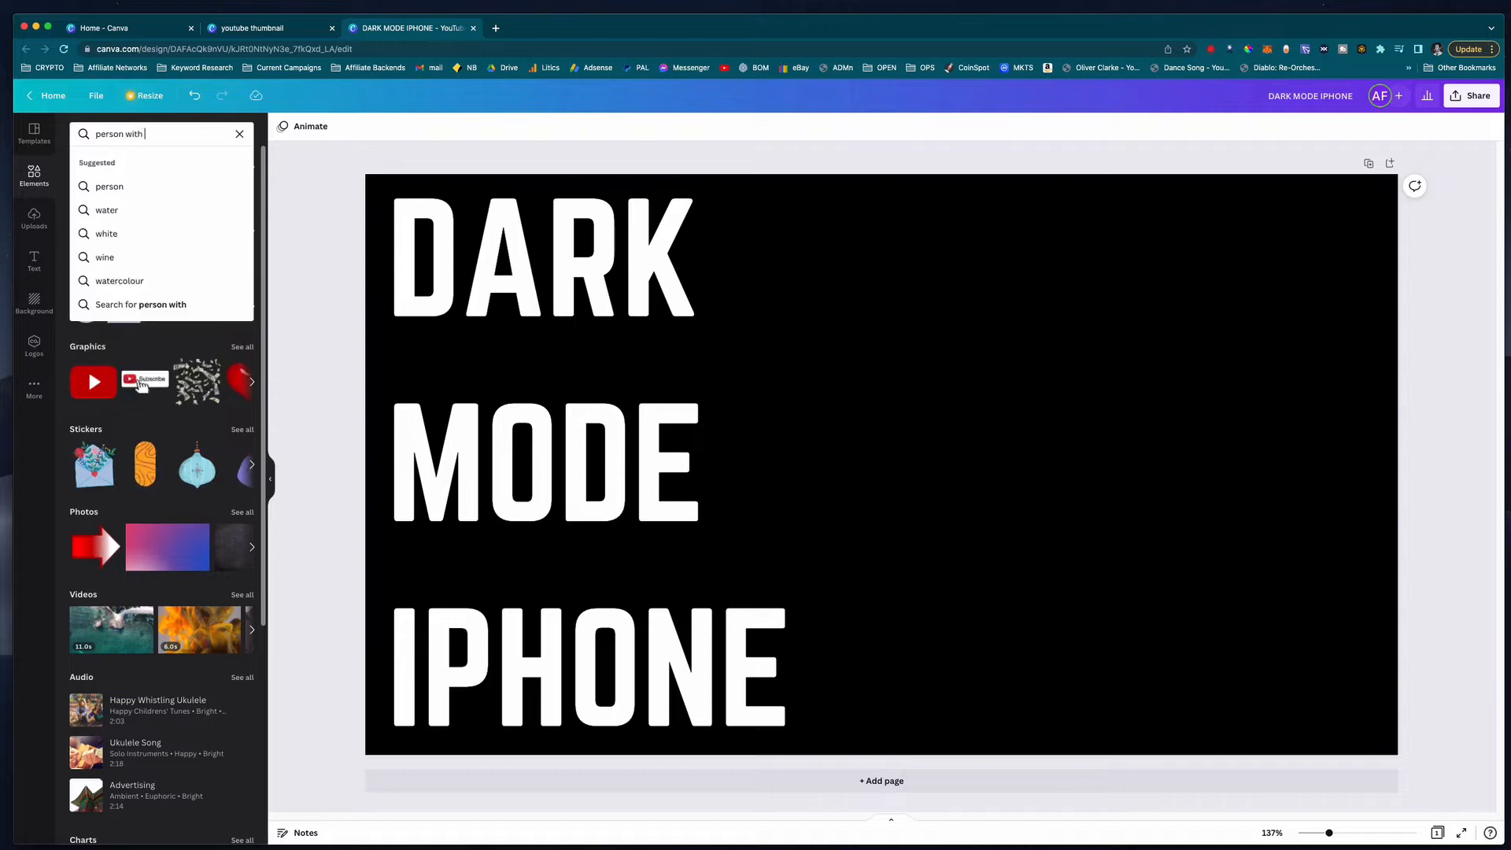
type("glasses")
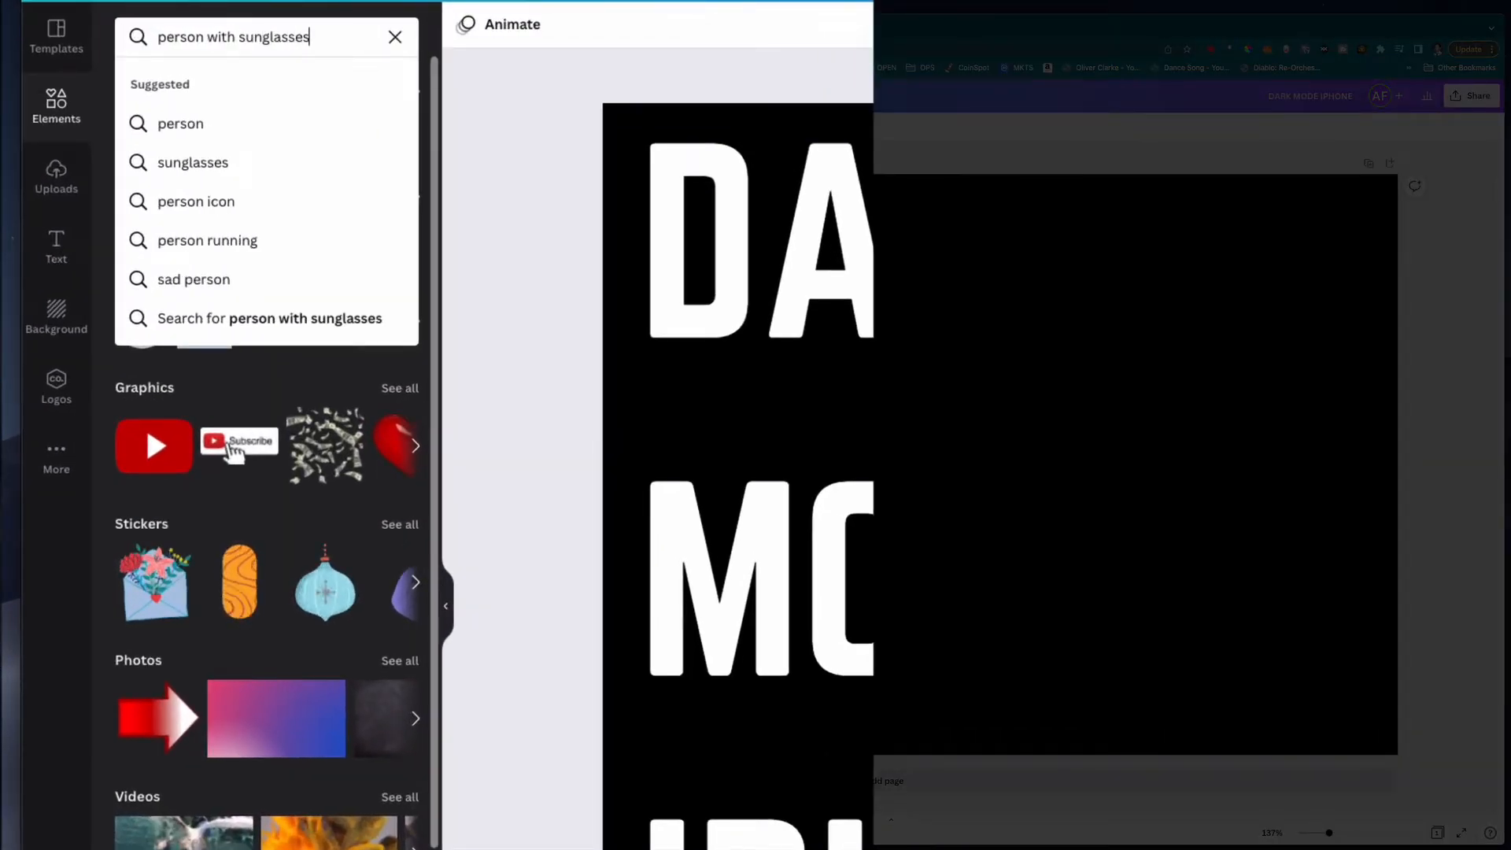
key("Return")
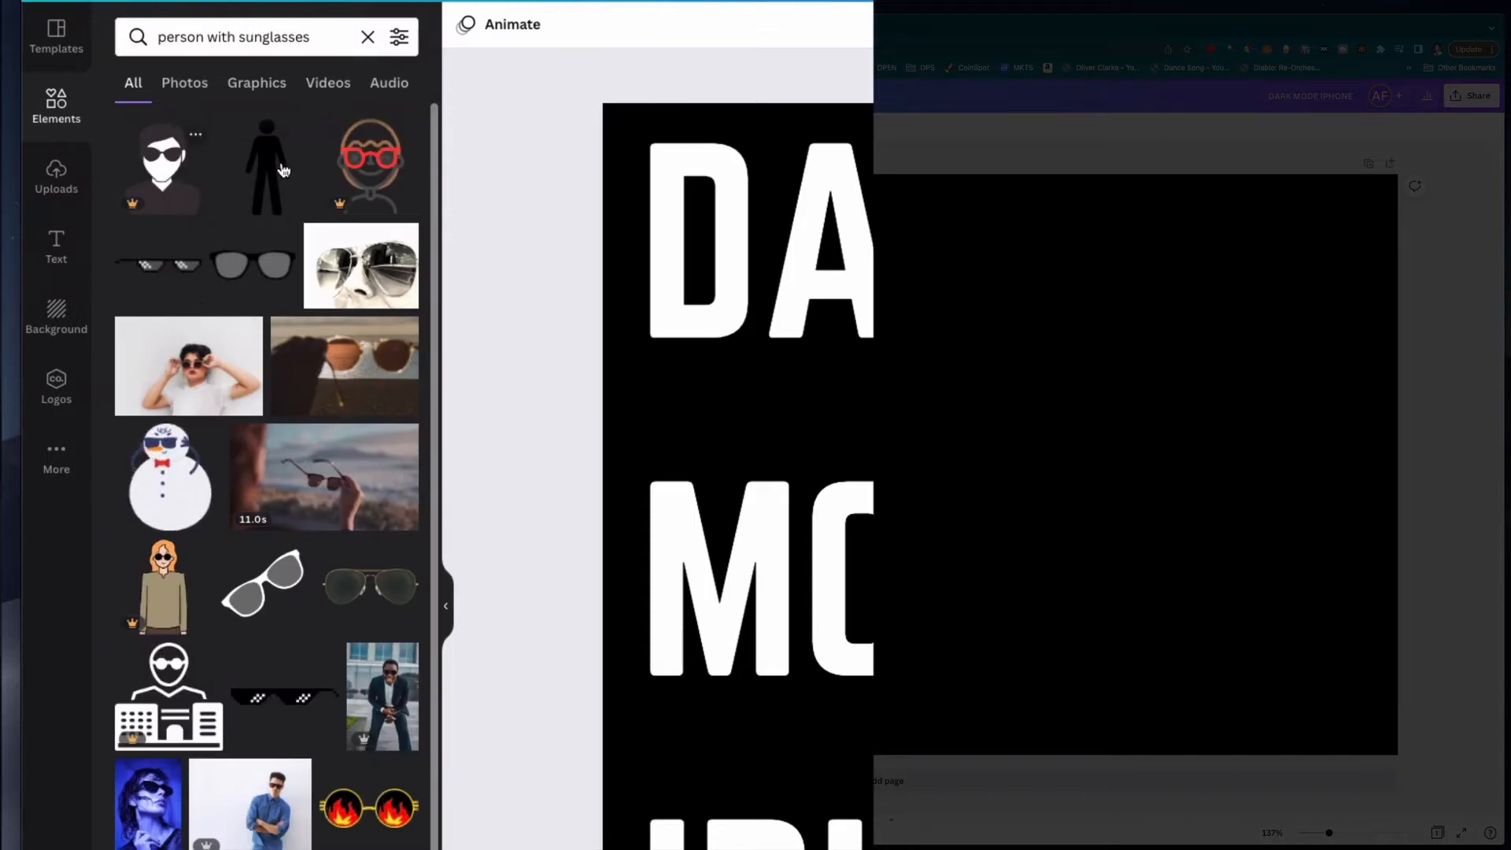
Filter the element search results to cut-outs only.
left_click(400, 44)
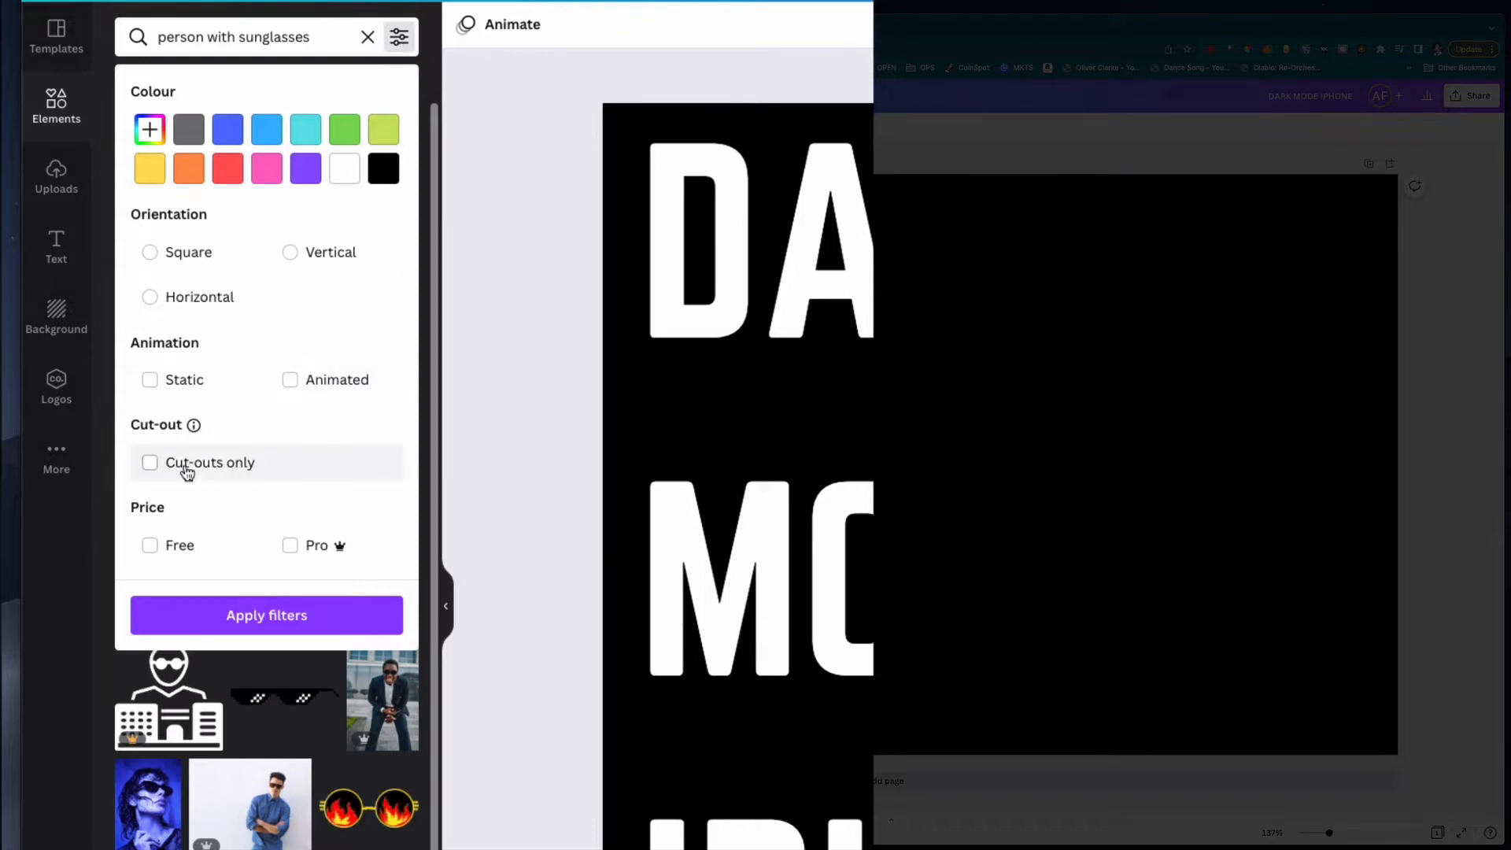
left_click(149, 466)
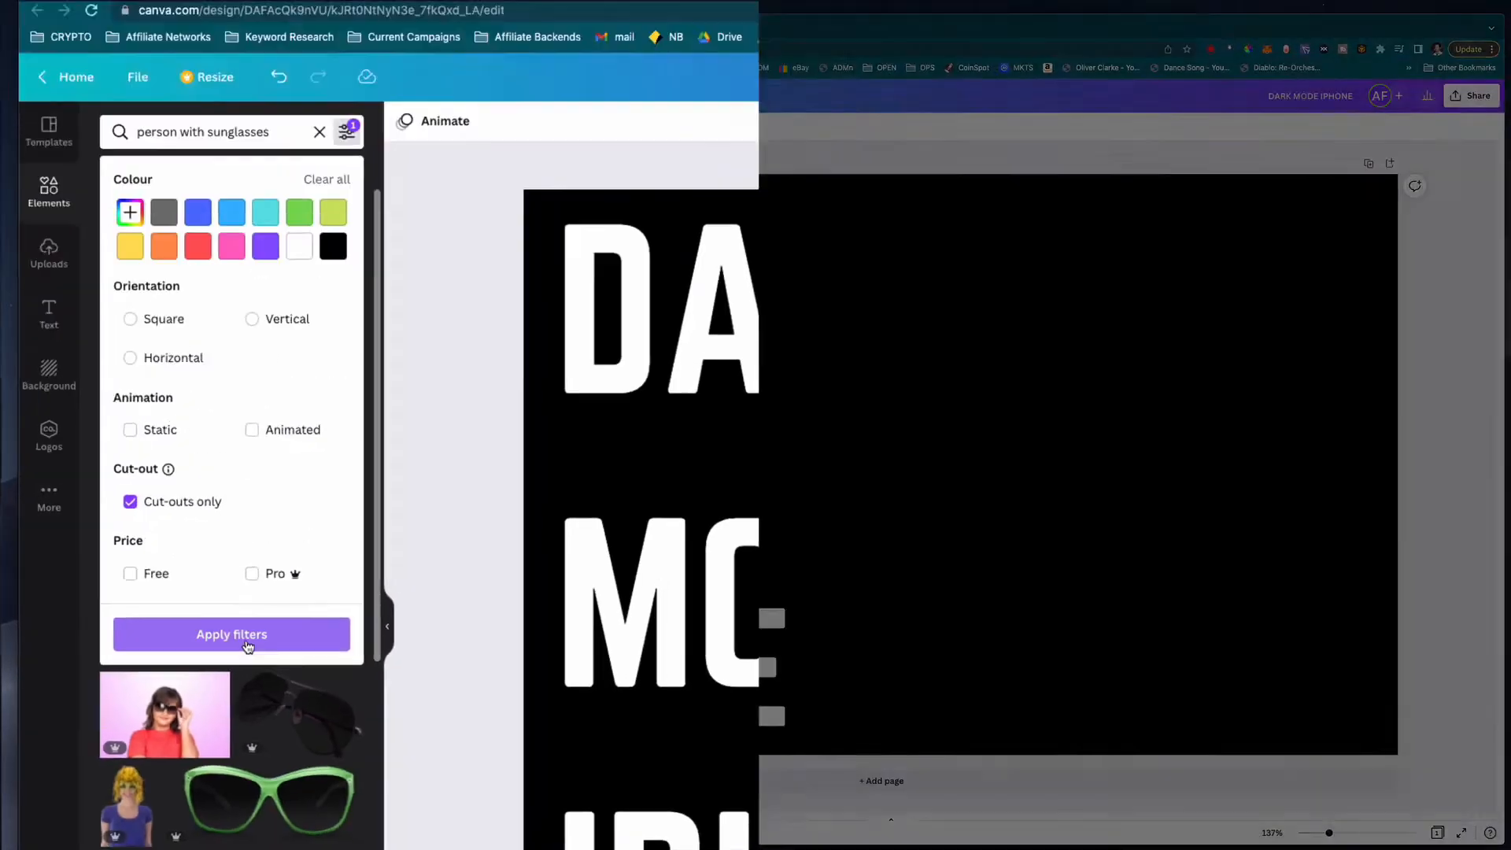
left_click(236, 605)
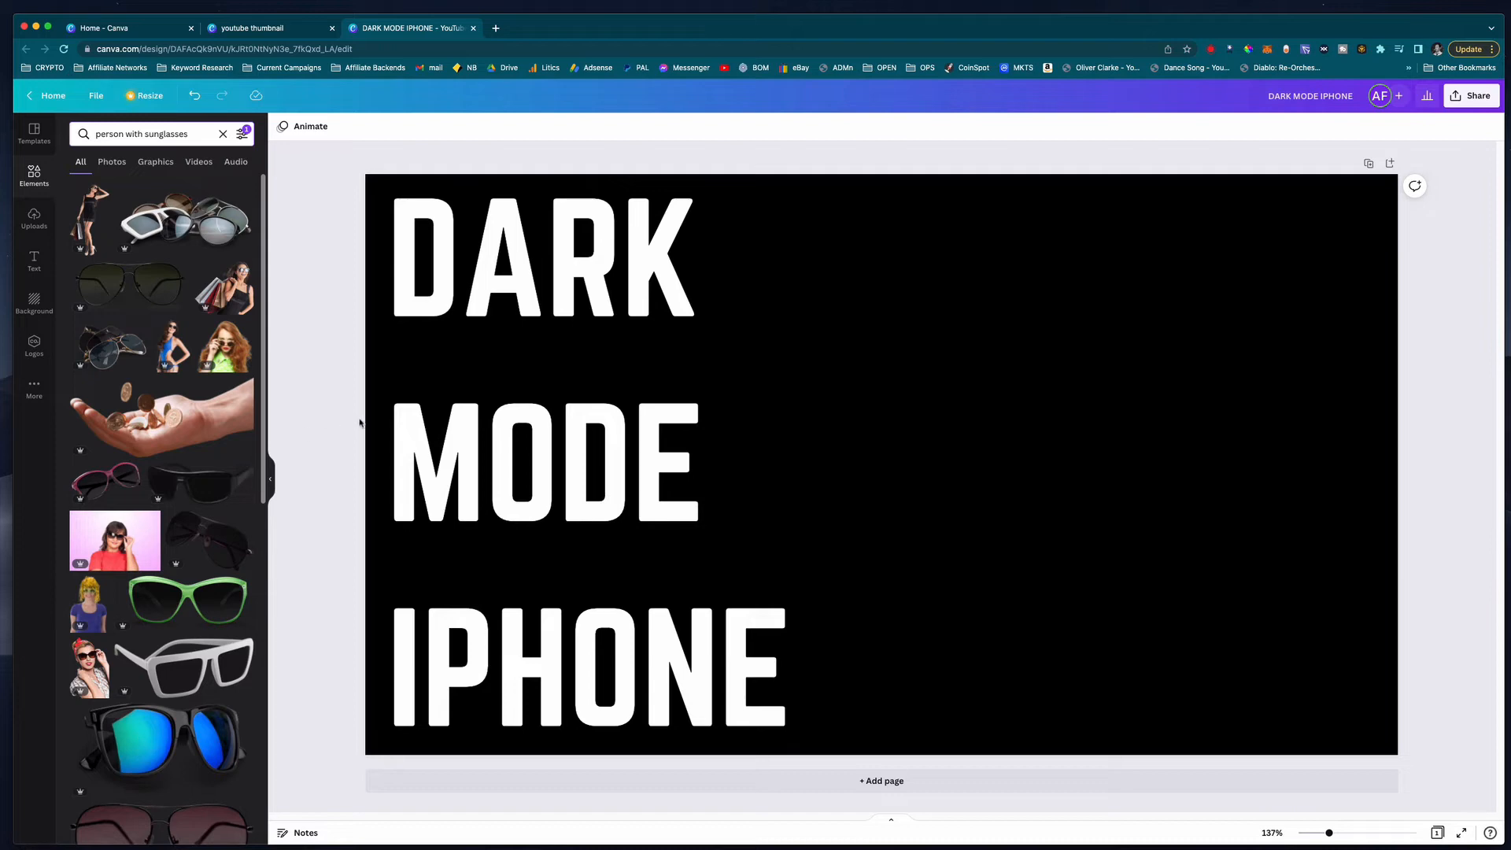
Add the cut-out of the man with black sunglasses and striped blue shirt, enlarging it in the page's lower right corner beside the heading.
scroll(182, 542, "down", 6)
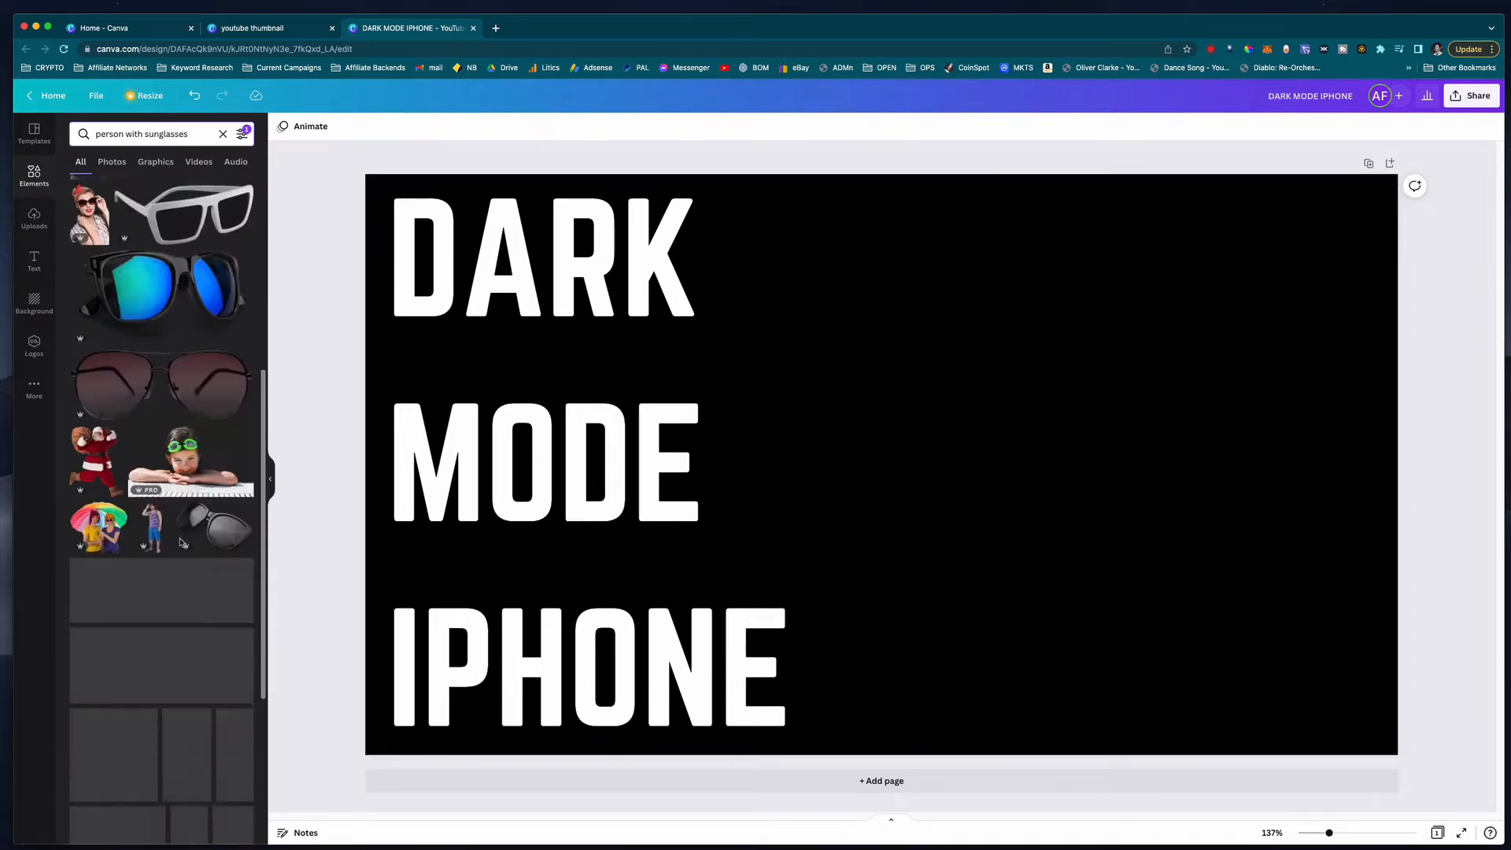
scroll(181, 542, "down", 3)
scroll(178, 549, "down", 6)
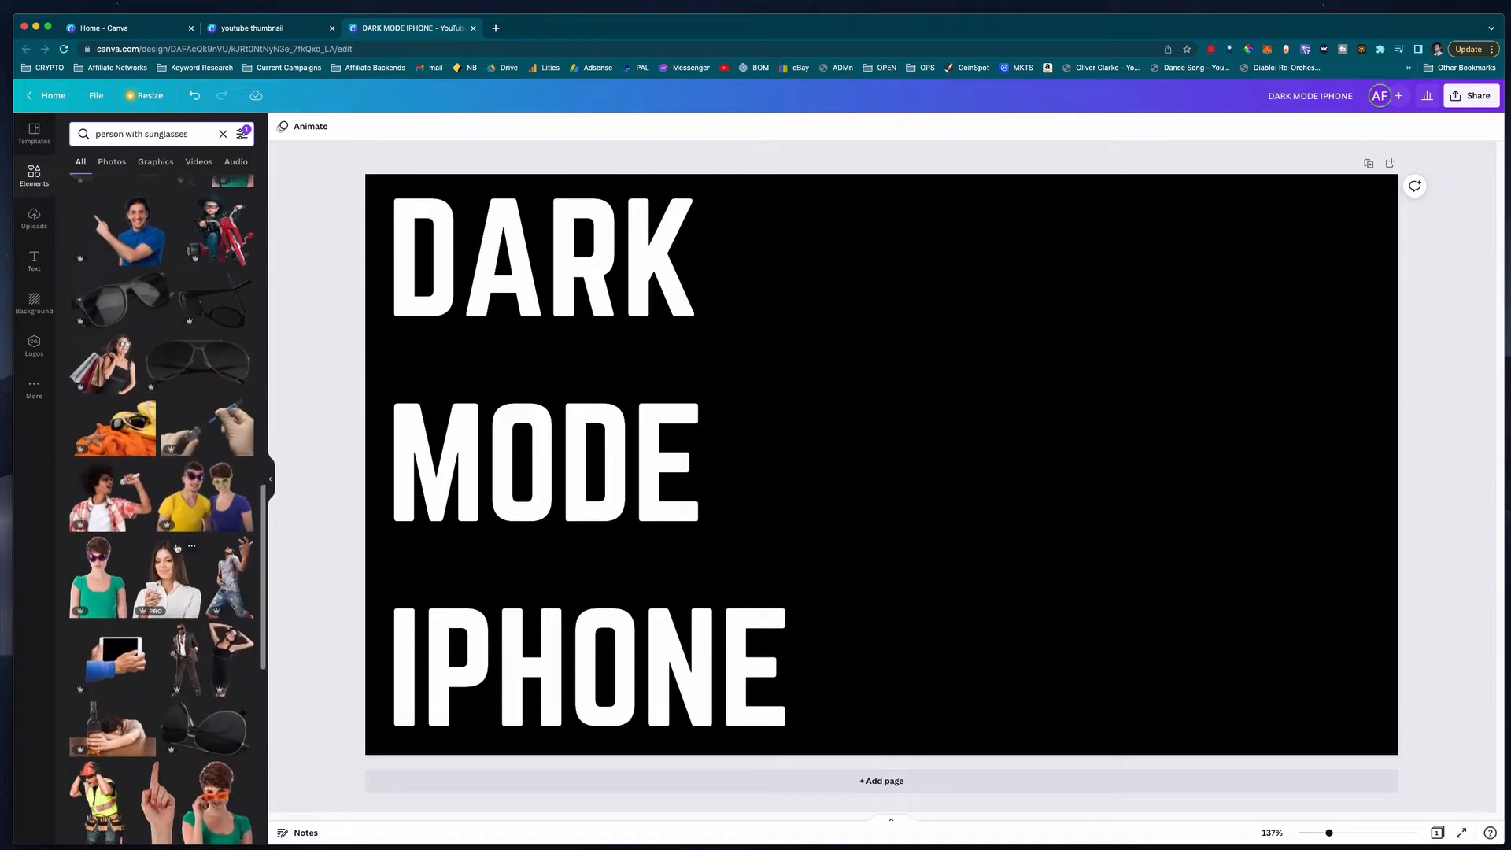
scroll(178, 549, "down", 1)
scroll(180, 547, "down", 4)
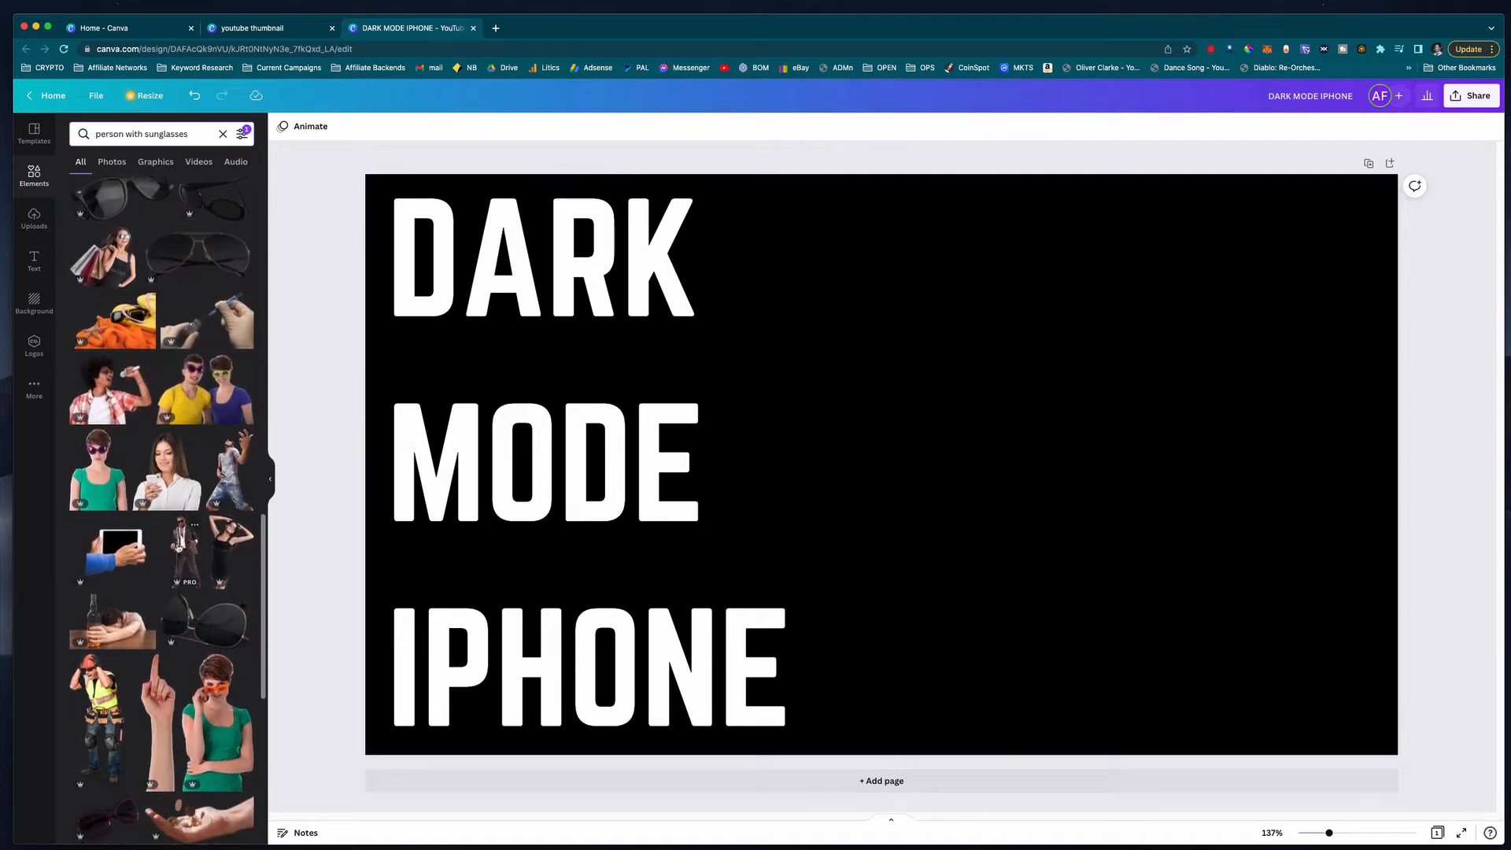
scroll(178, 548, "down", 4)
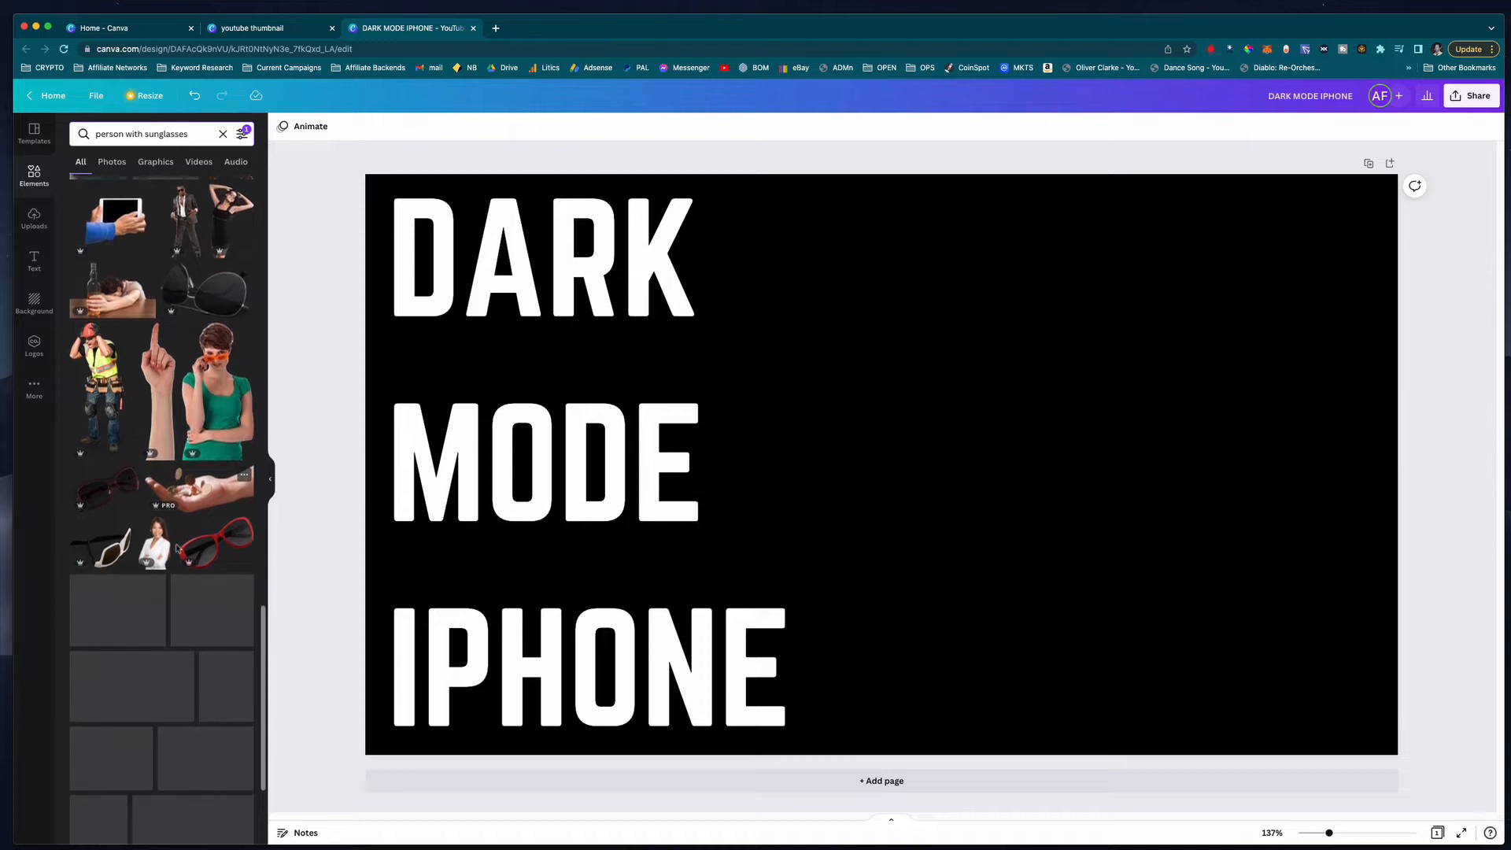
scroll(176, 486, "down", 3)
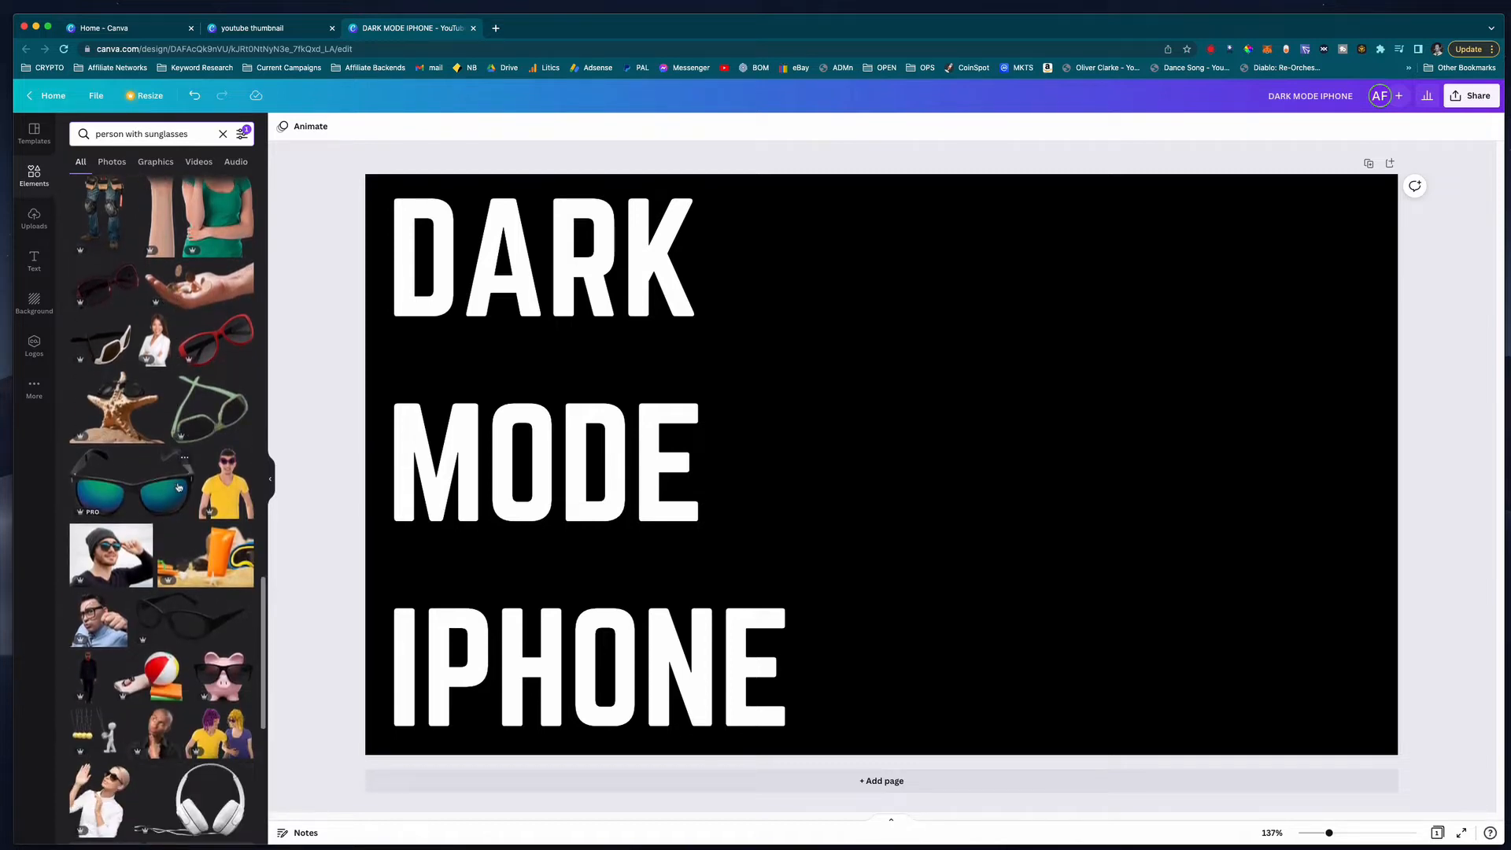
scroll(178, 492, "down", 4)
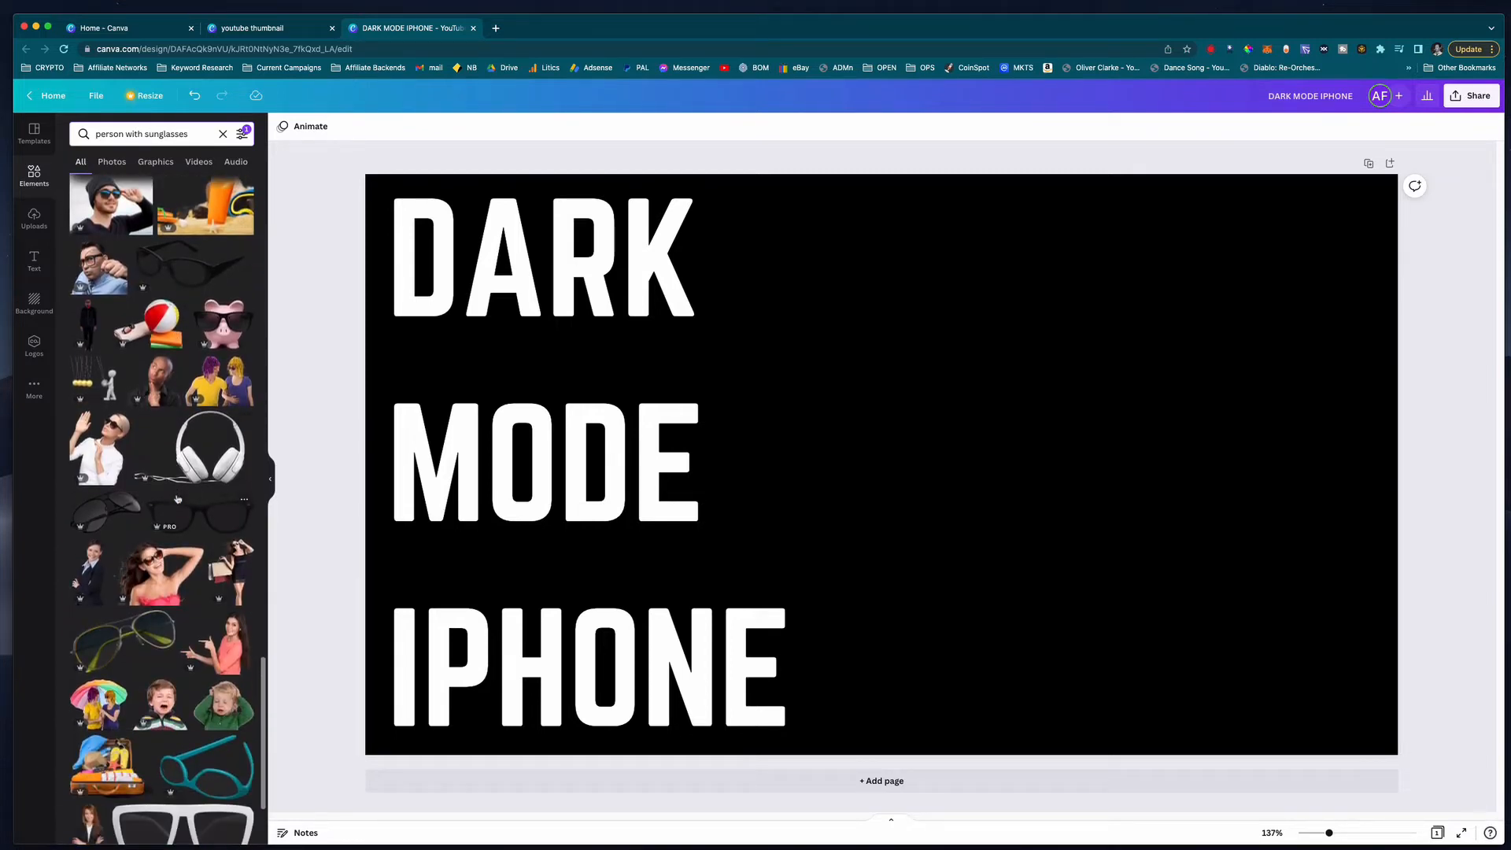
scroll(178, 497, "down", 5)
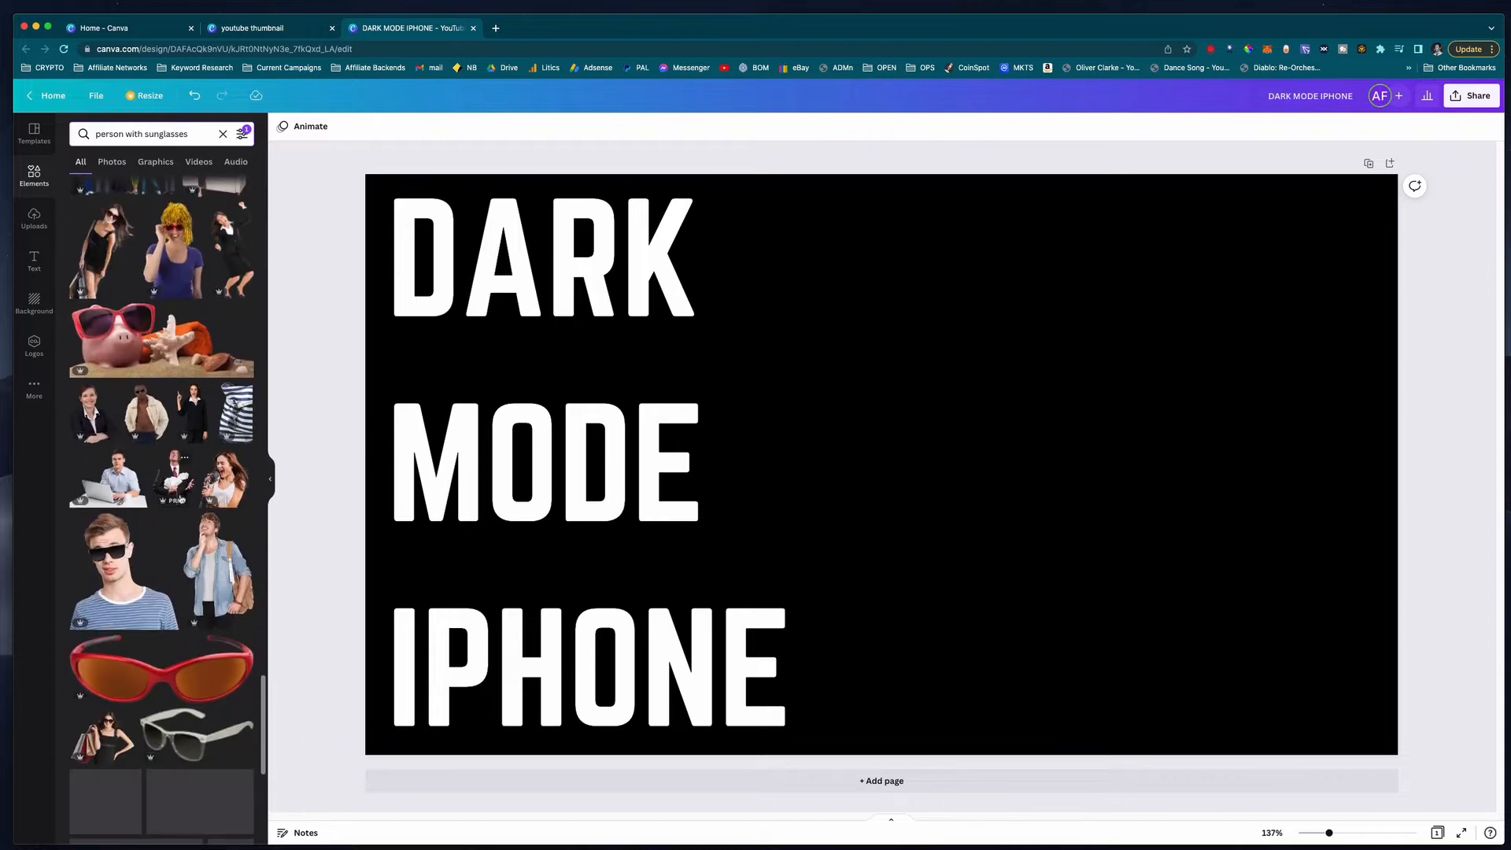
left_click(120, 577)
left_click_drag(913, 506, 1135, 556)
left_click_drag(918, 271, 874, 224)
left_click(325, 450)
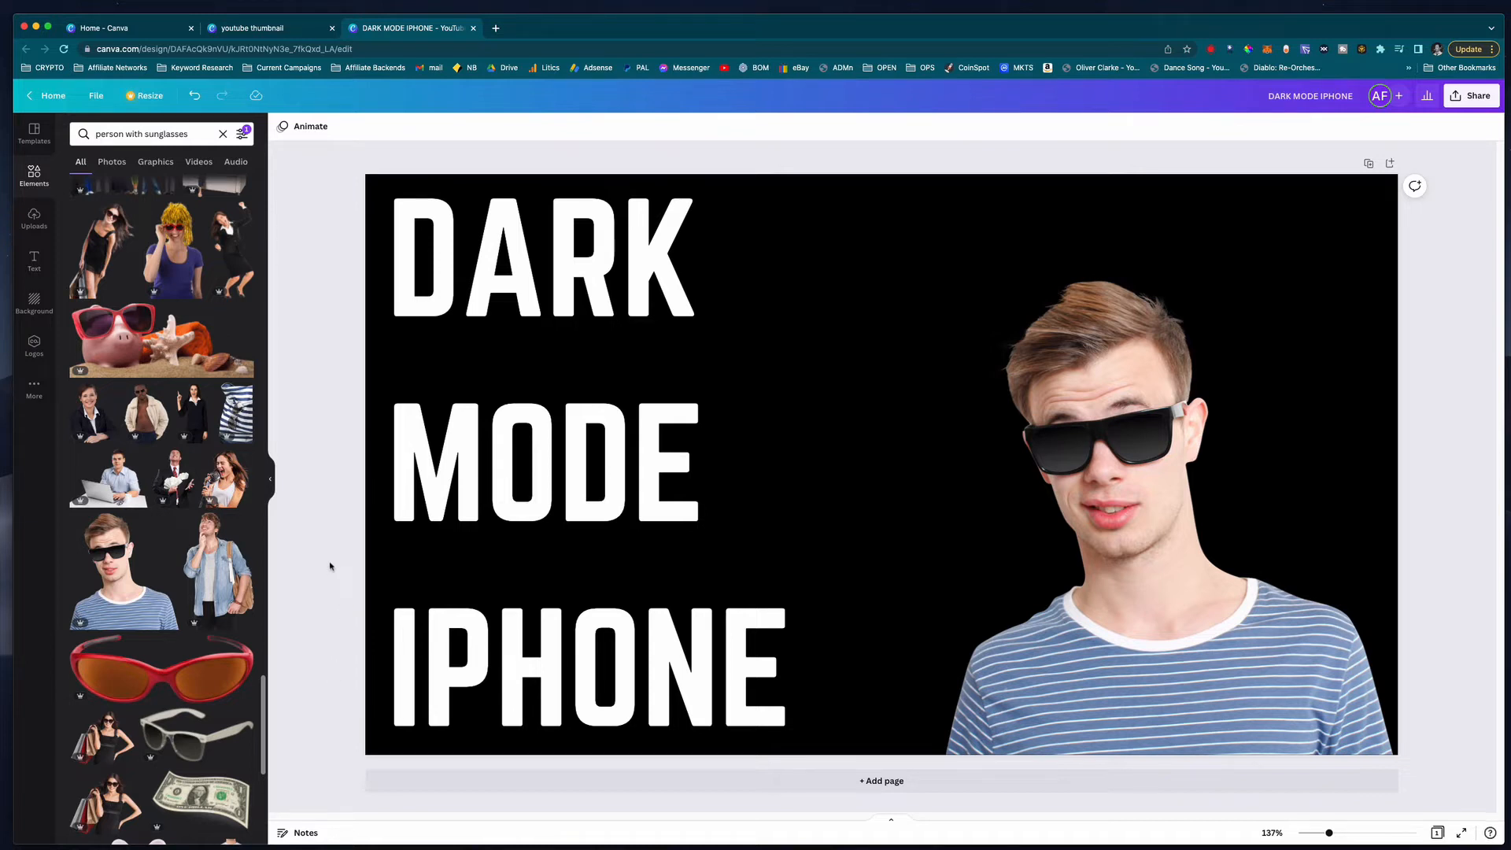
Open Google in a new browser tab and search its images for "person with sunglasses no background".
left_click(496, 29)
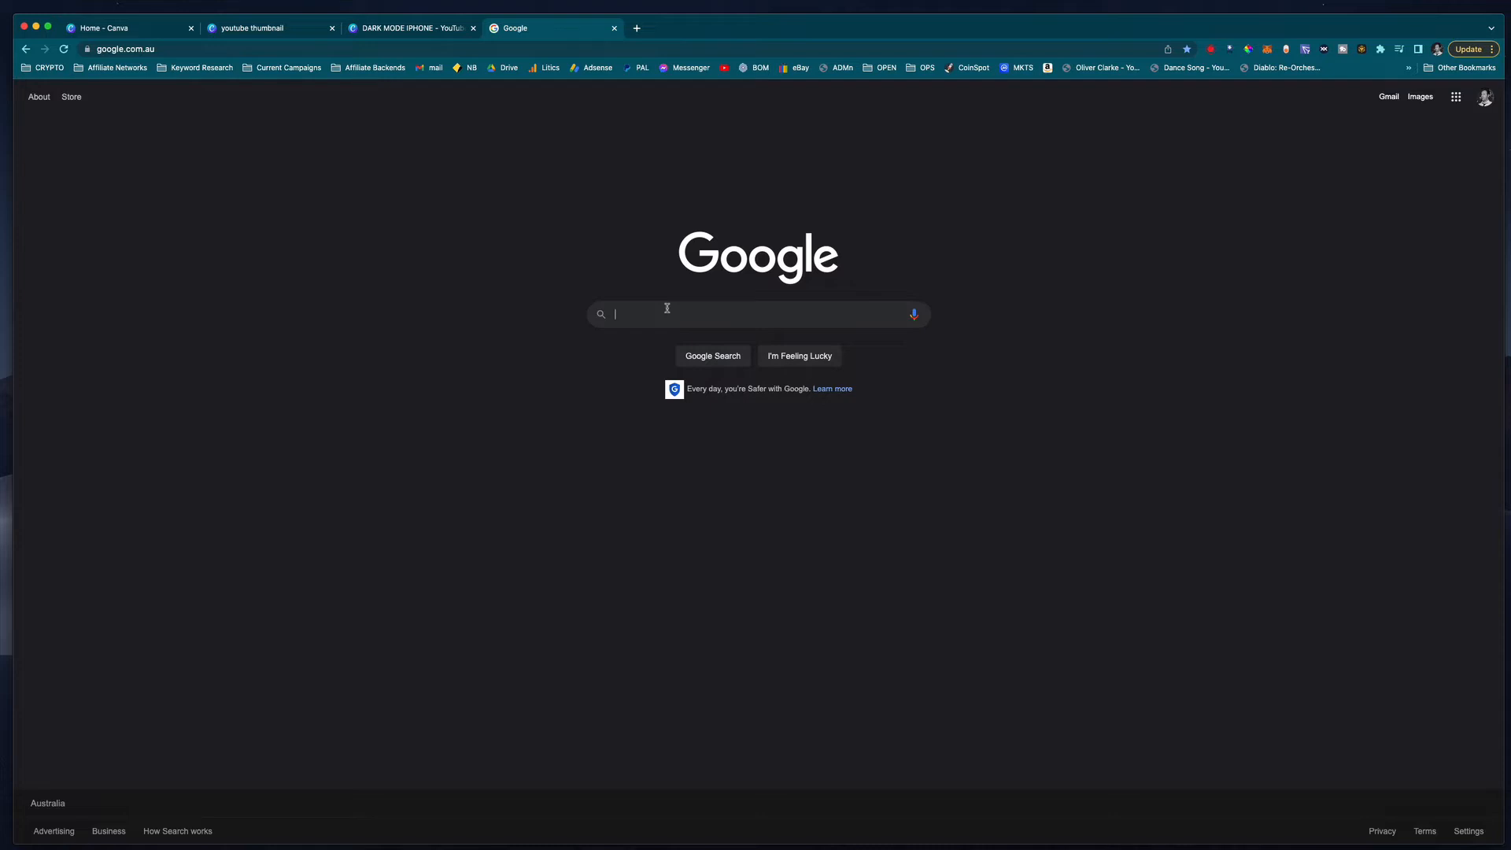
type("person with")
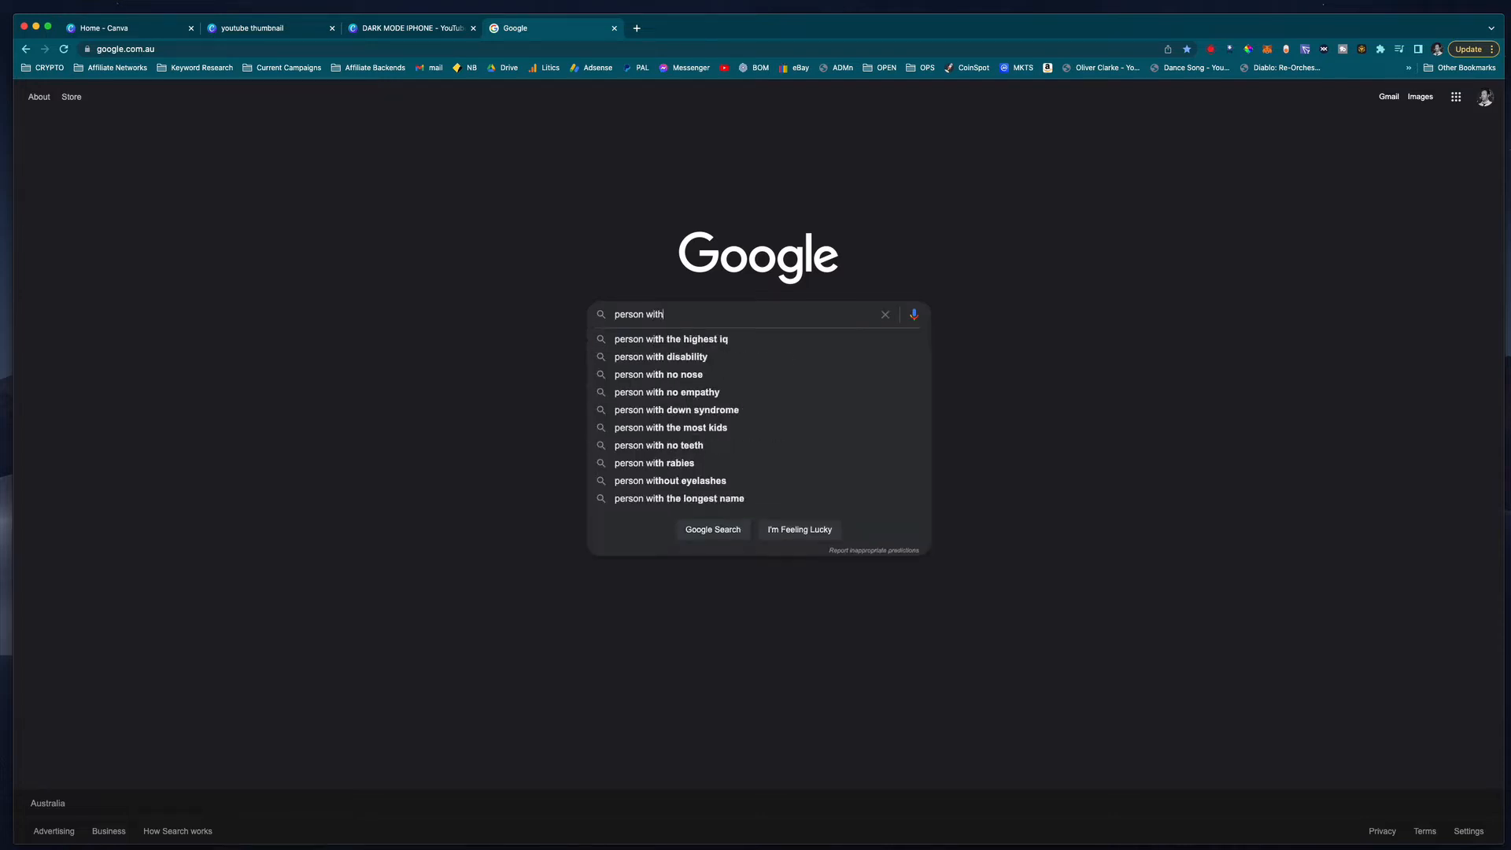
type(" sunglasses no ba")
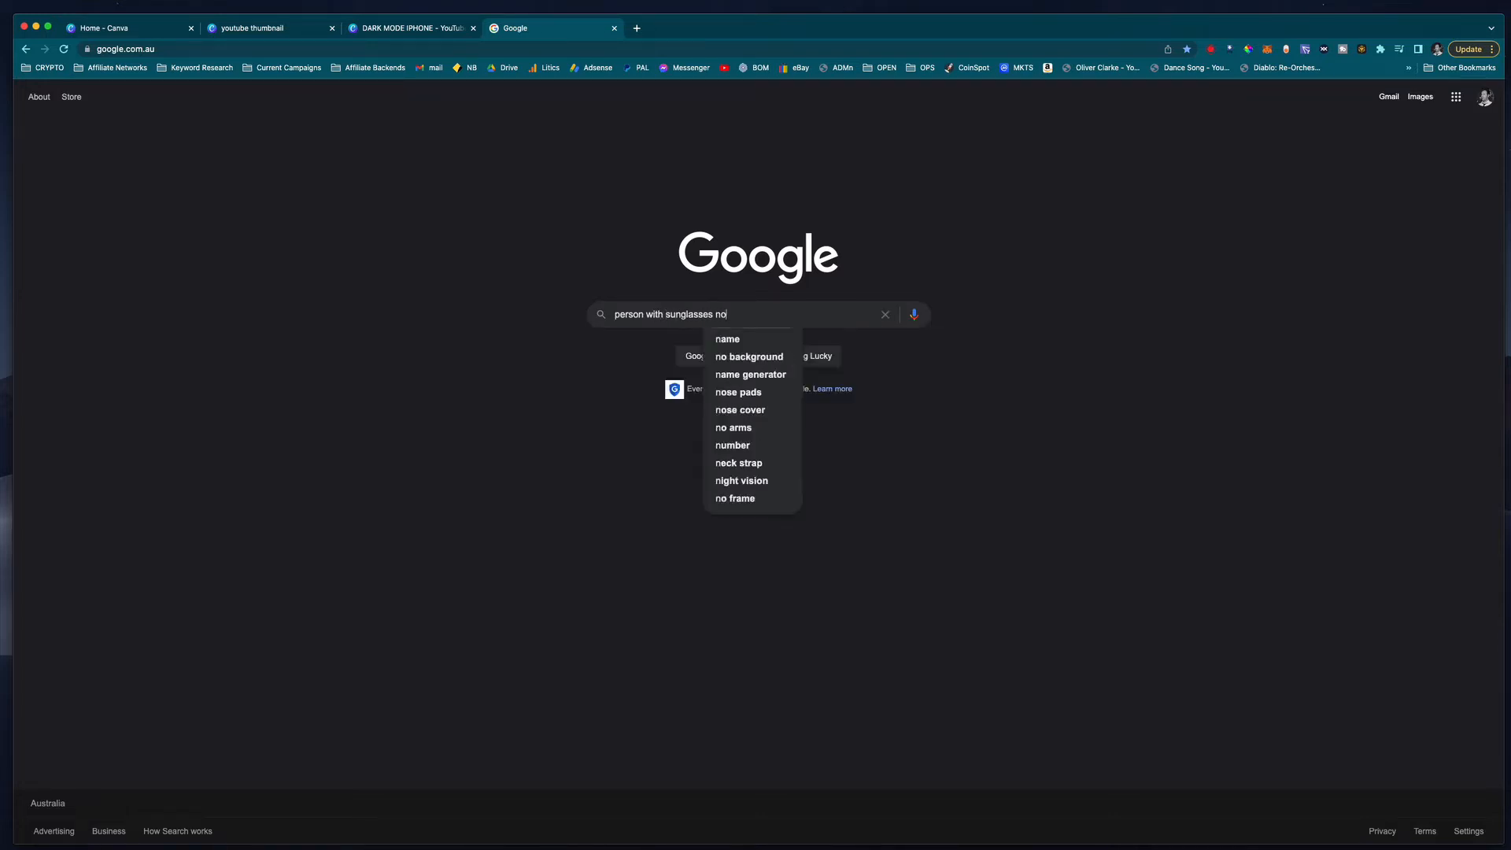
left_click(760, 342)
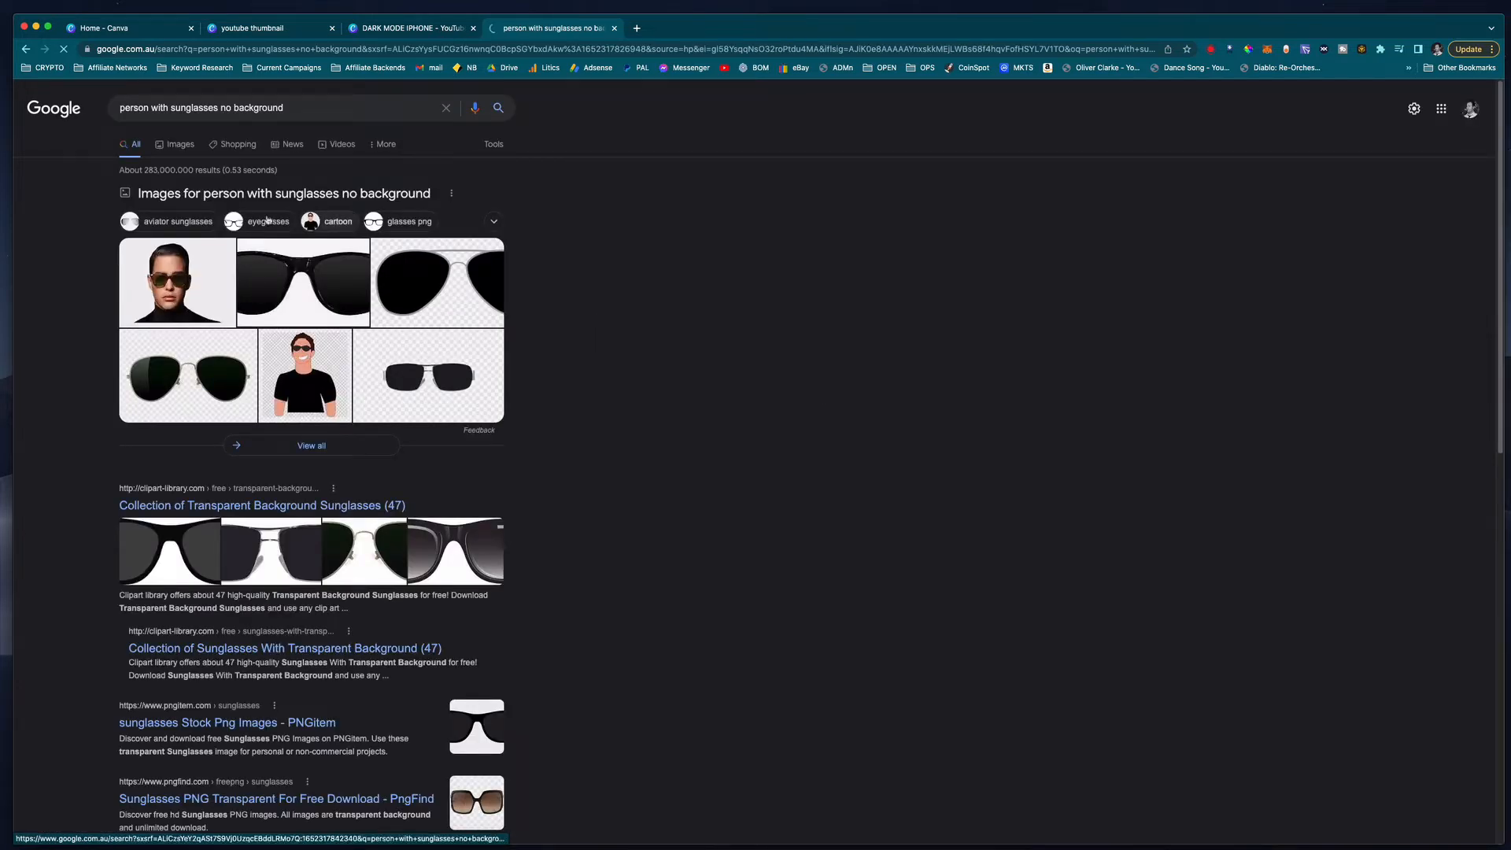
left_click(183, 148)
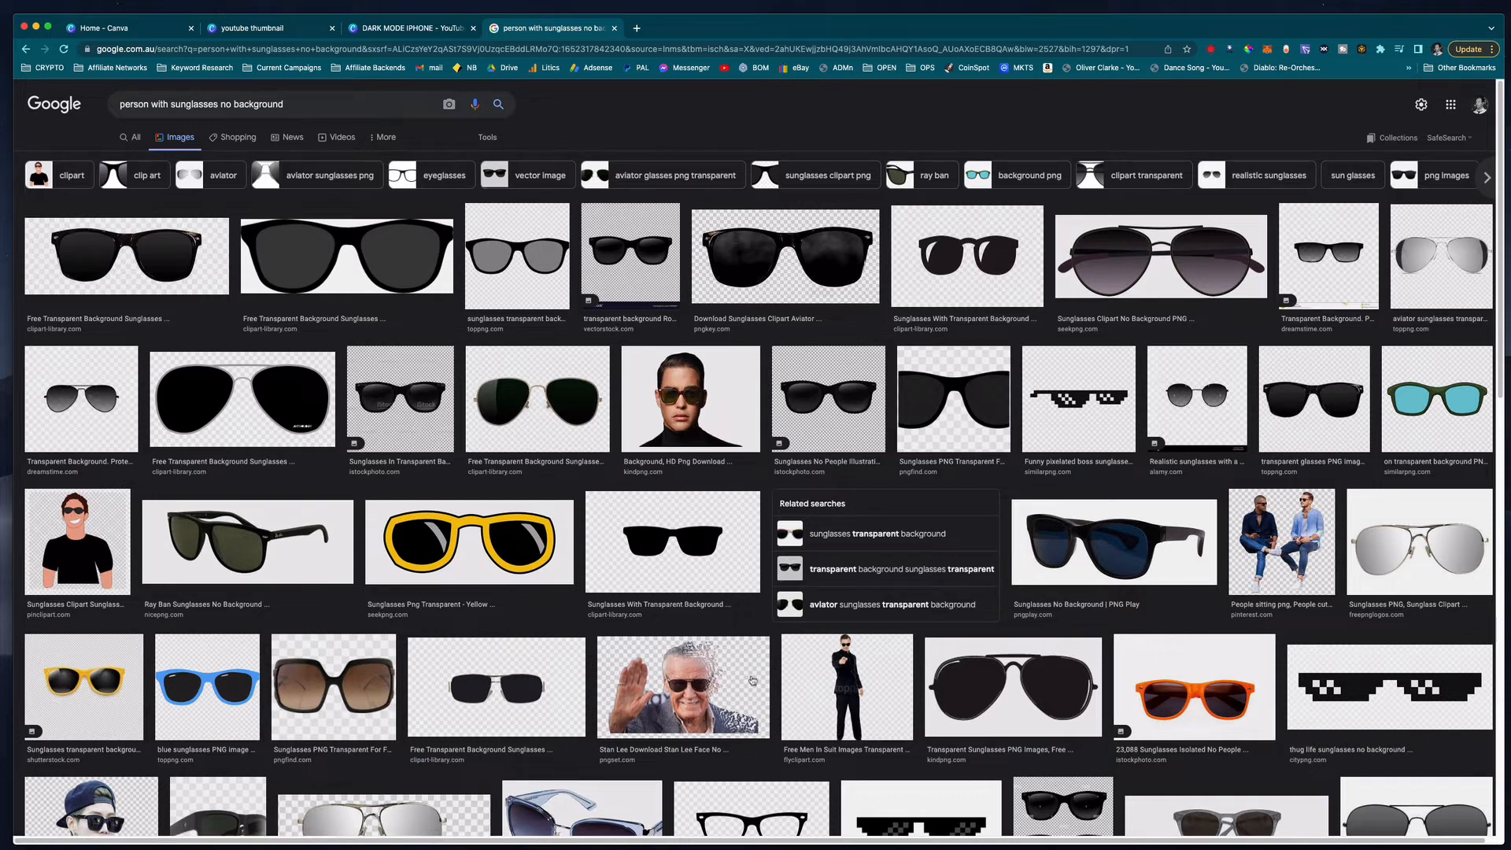
Open the cut-out image of Jay Z in sunglasses from the image results and download its transparent PNG.
left_click(812, 672)
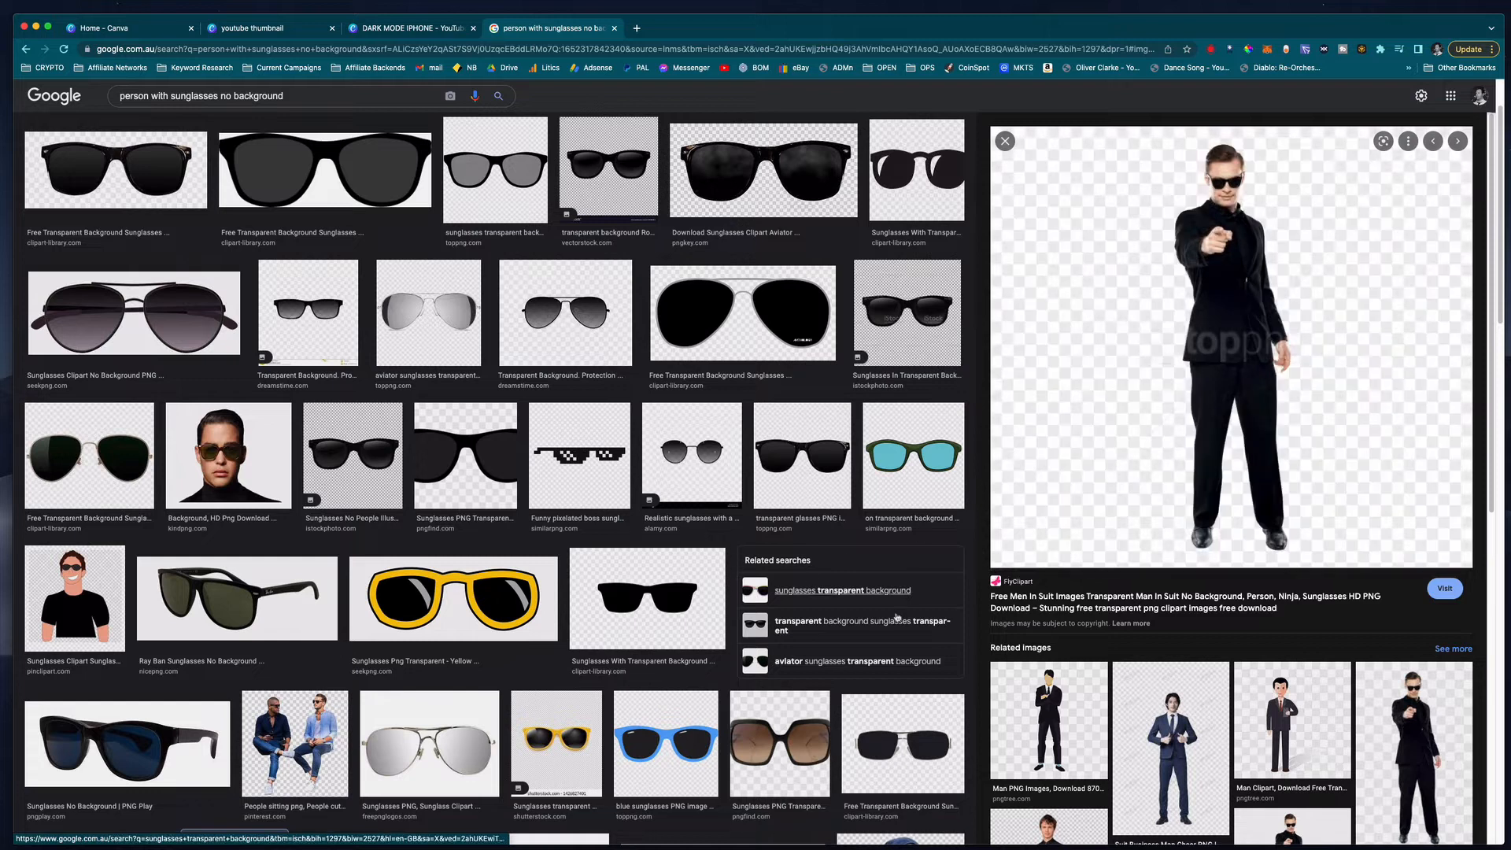
left_click(1060, 718)
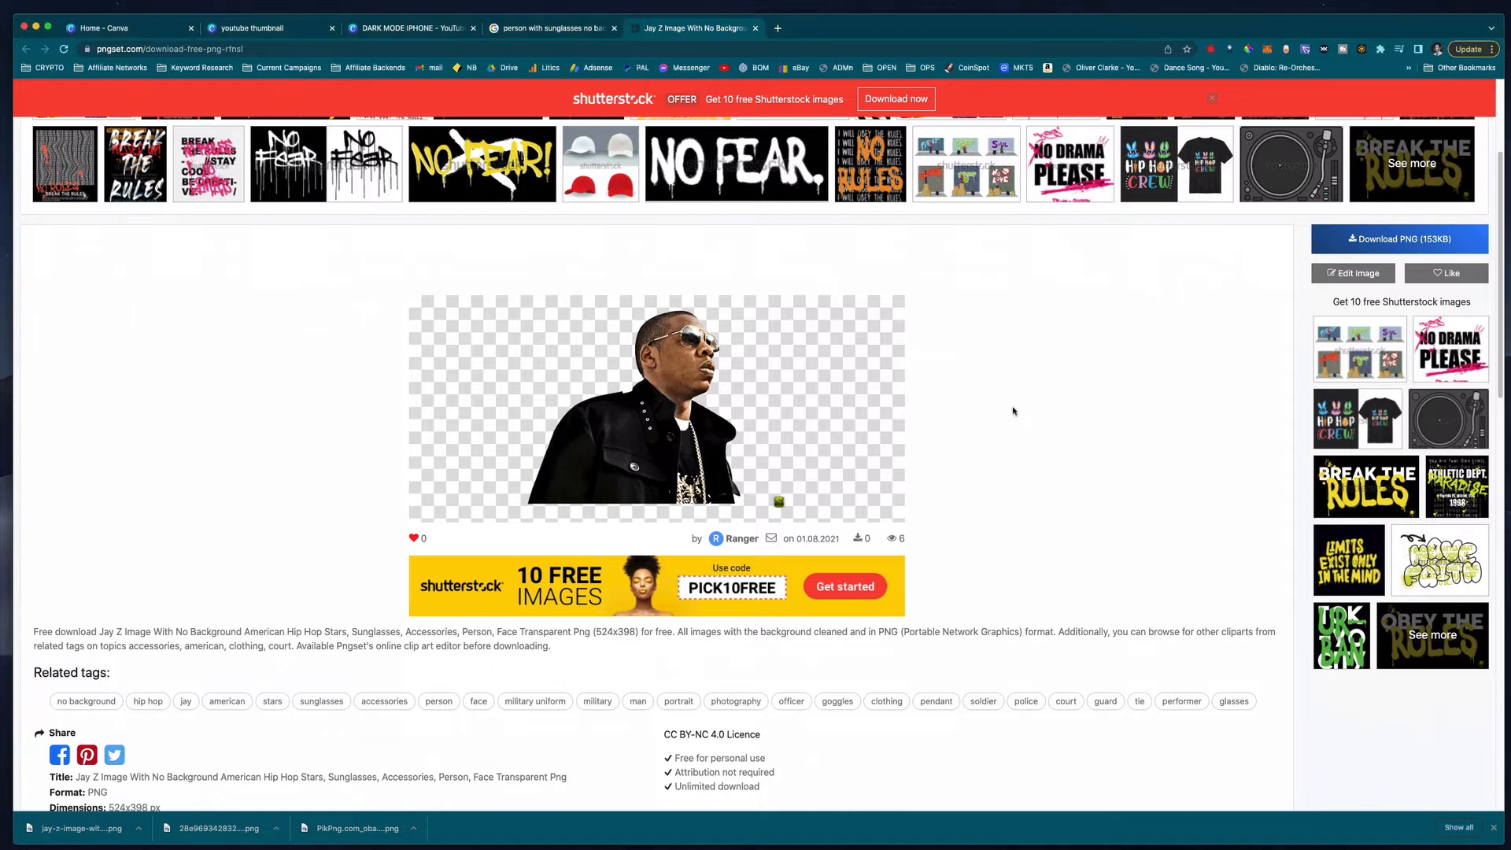
left_click(1406, 240)
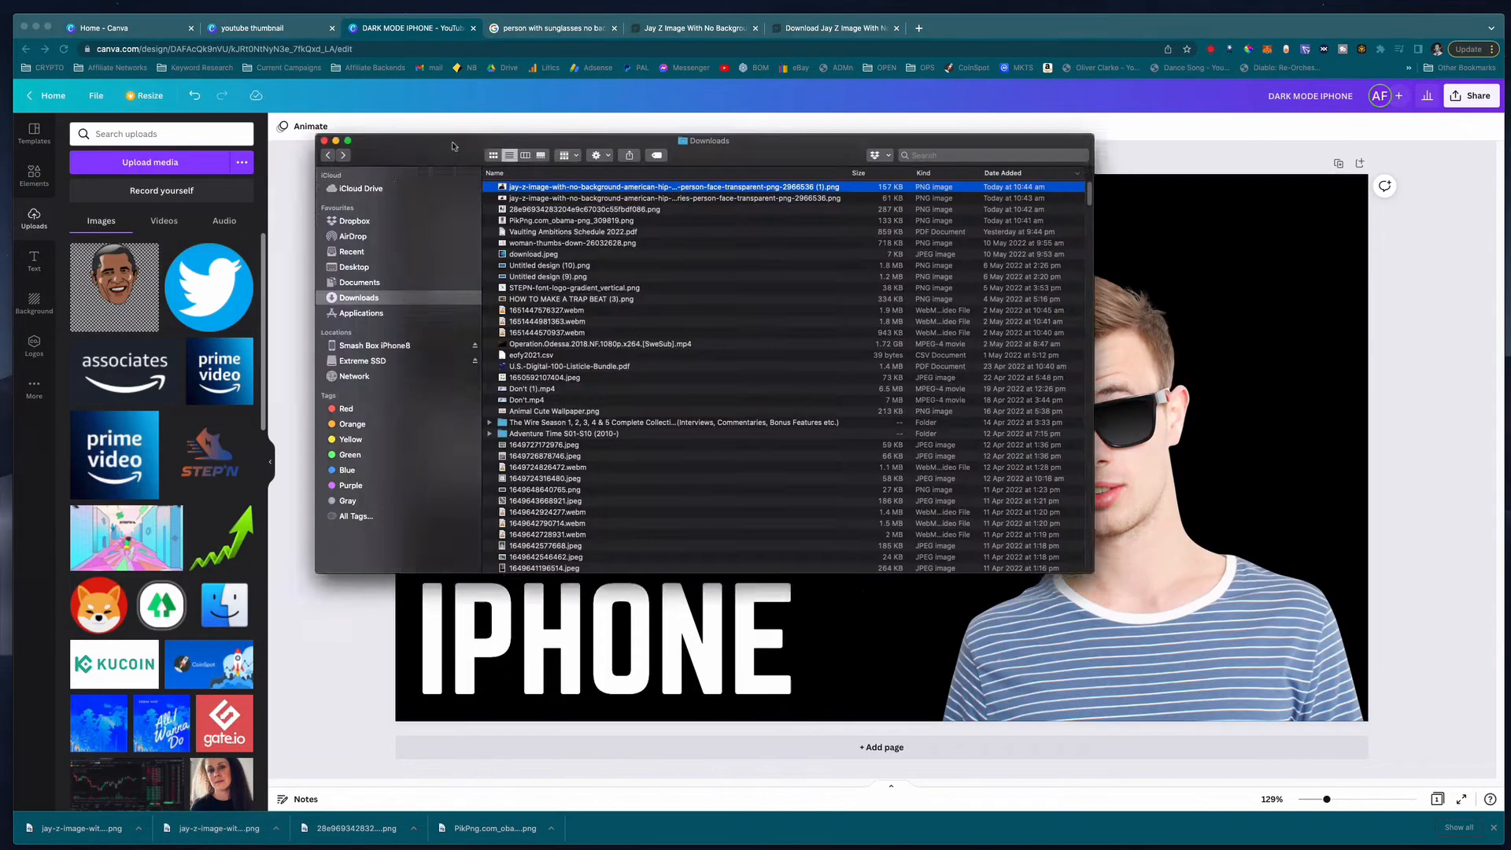
Add the downloaded Jay Z PNG to the Canva thumbnail page, partly in front of the man in the striped shirt.
left_click_drag(453, 145, 296, 214)
left_click_drag(383, 256, 999, 347)
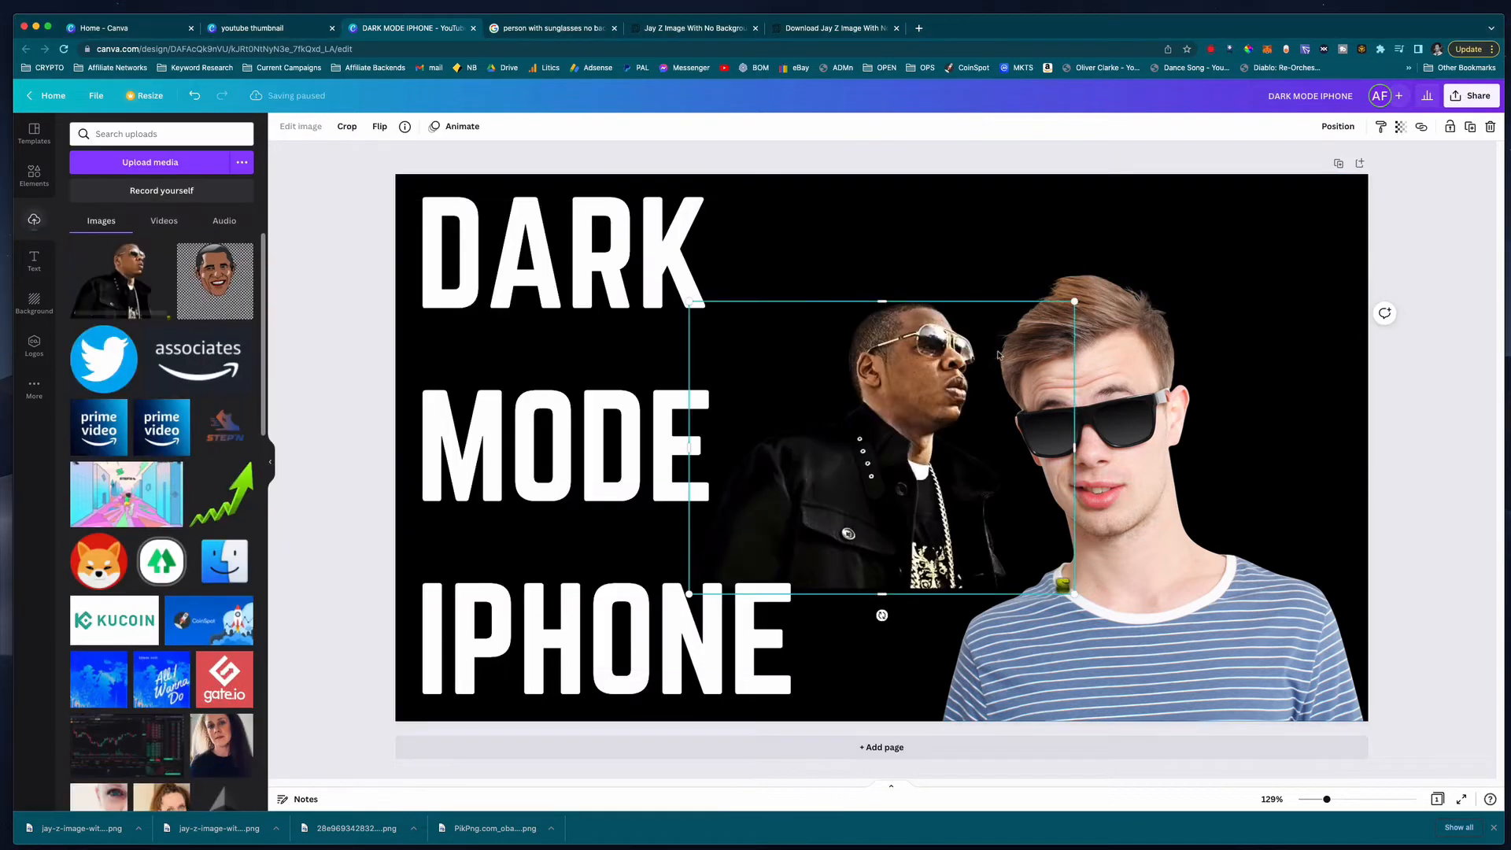
left_click_drag(868, 450, 949, 451)
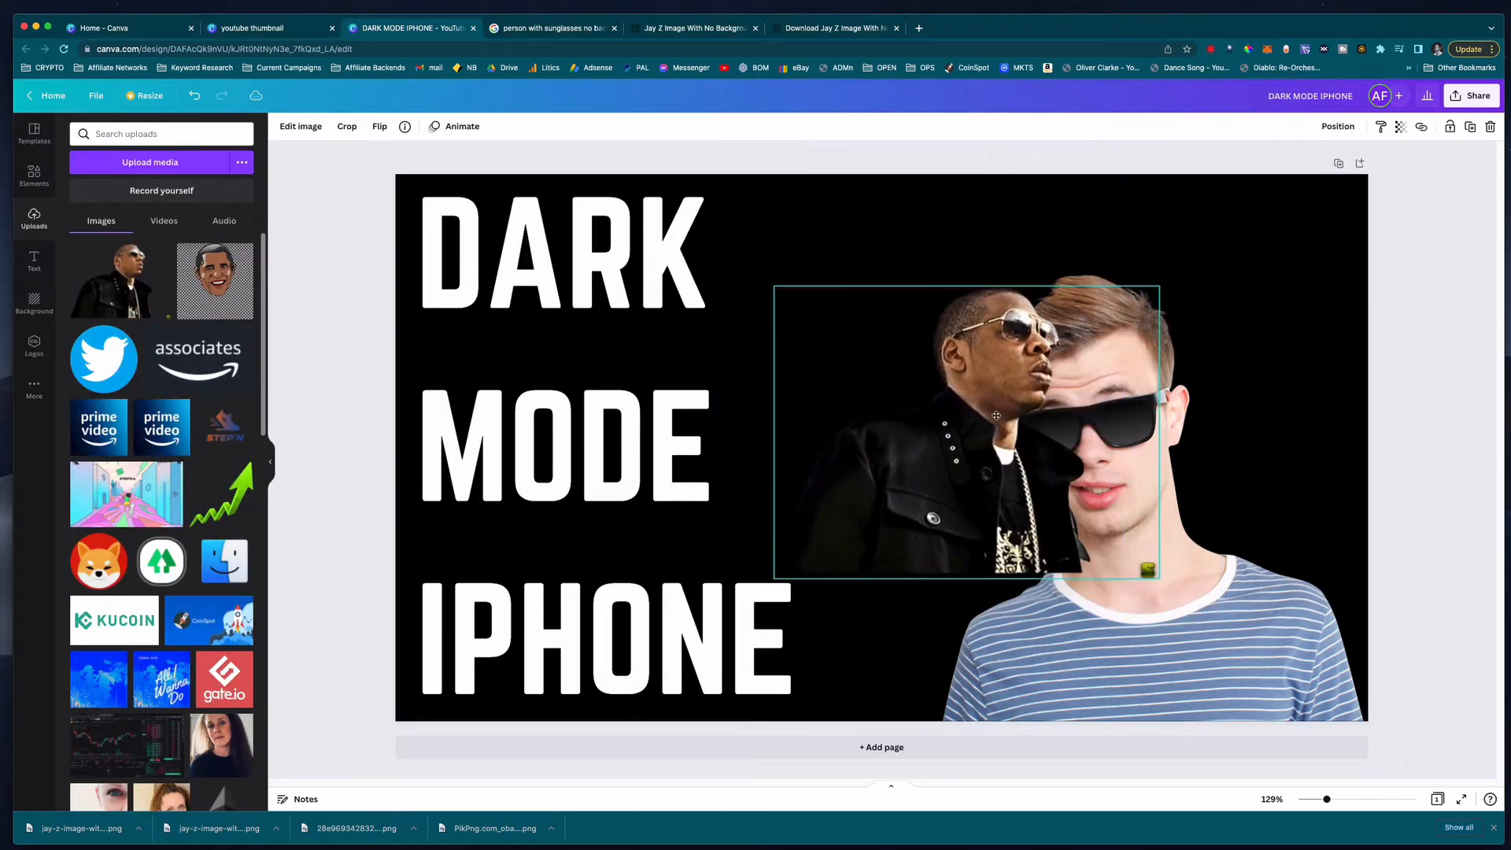
Try the downloaded PNG of two seated men in sunglasses on the page, removing it again.
key("super+Tab")
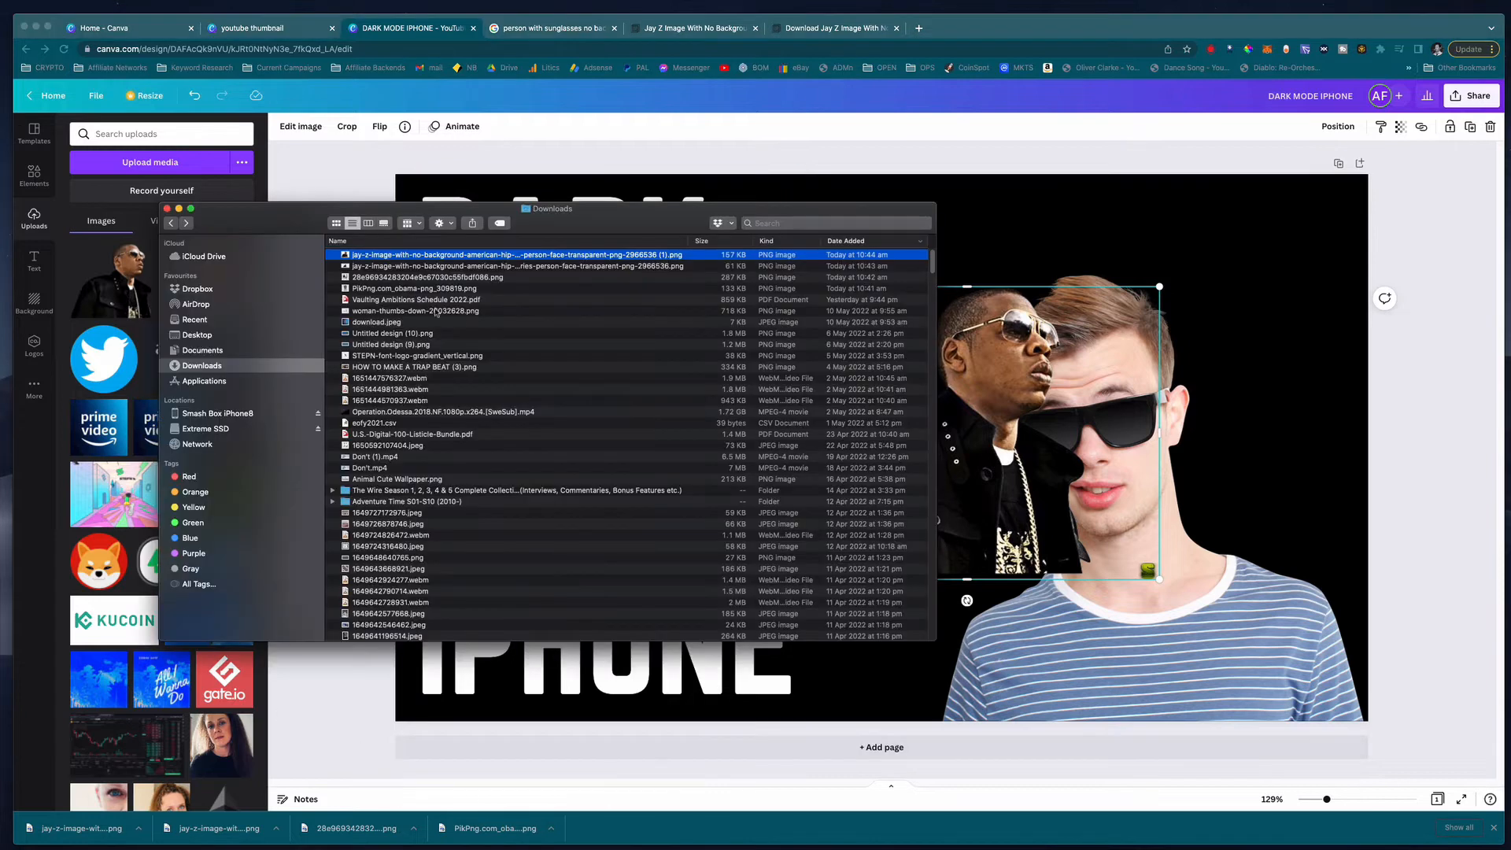
left_click(398, 278)
key("space")
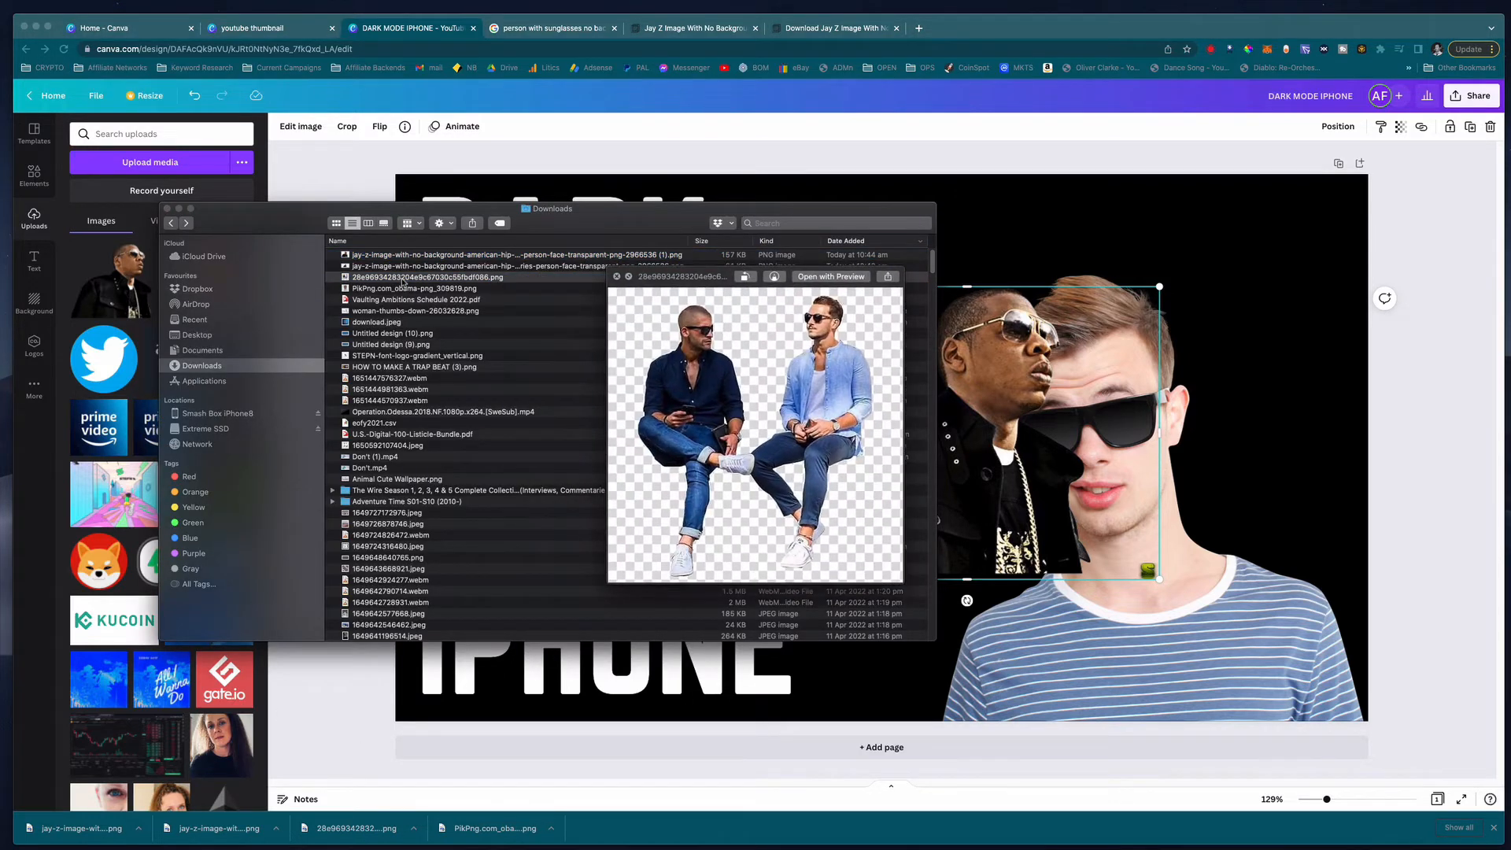
key("space")
left_click(410, 282)
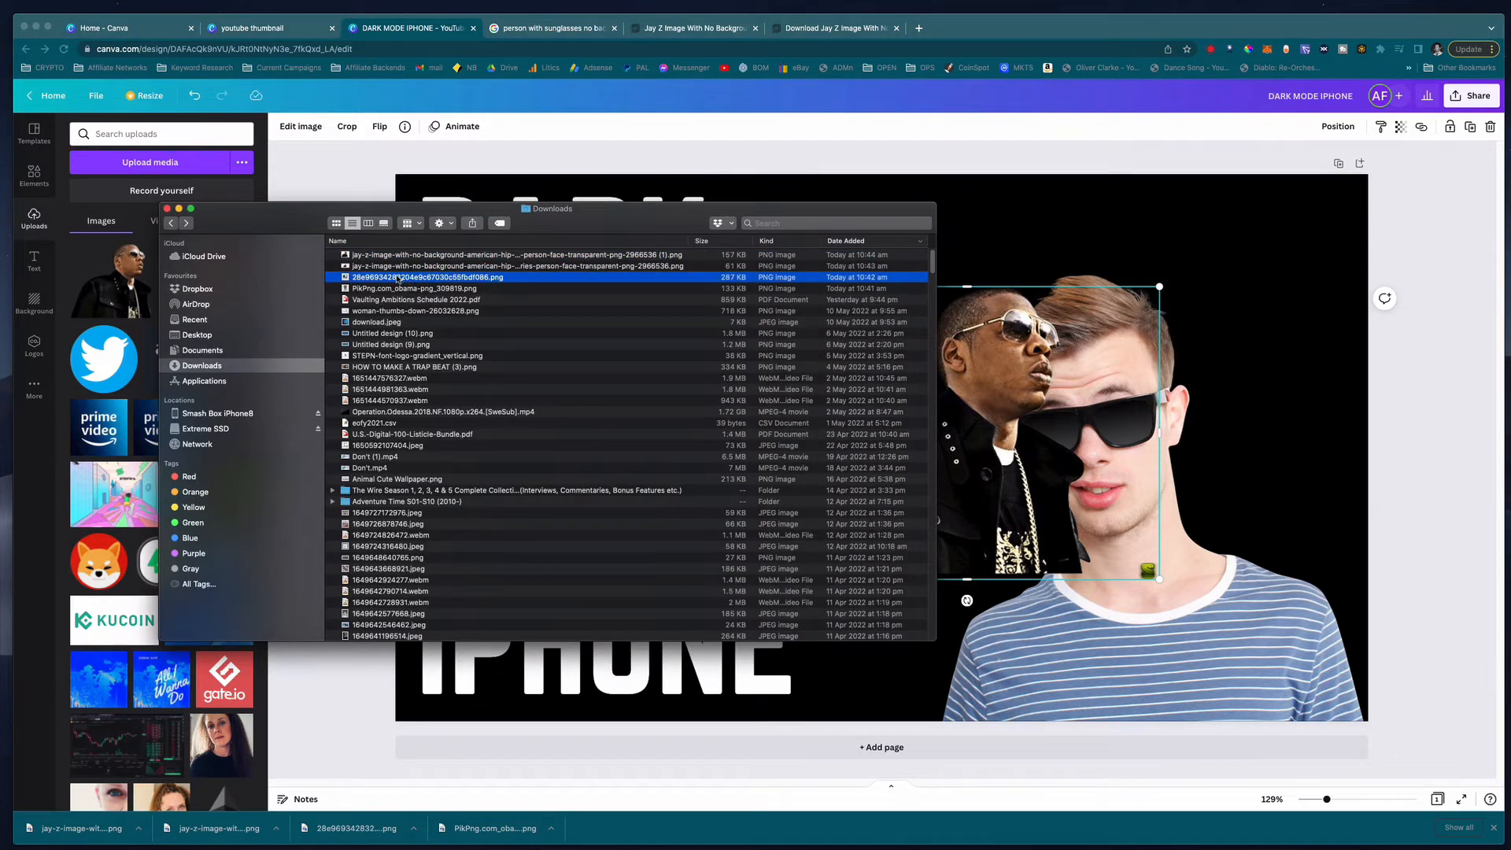
left_click_drag(397, 280, 1151, 266)
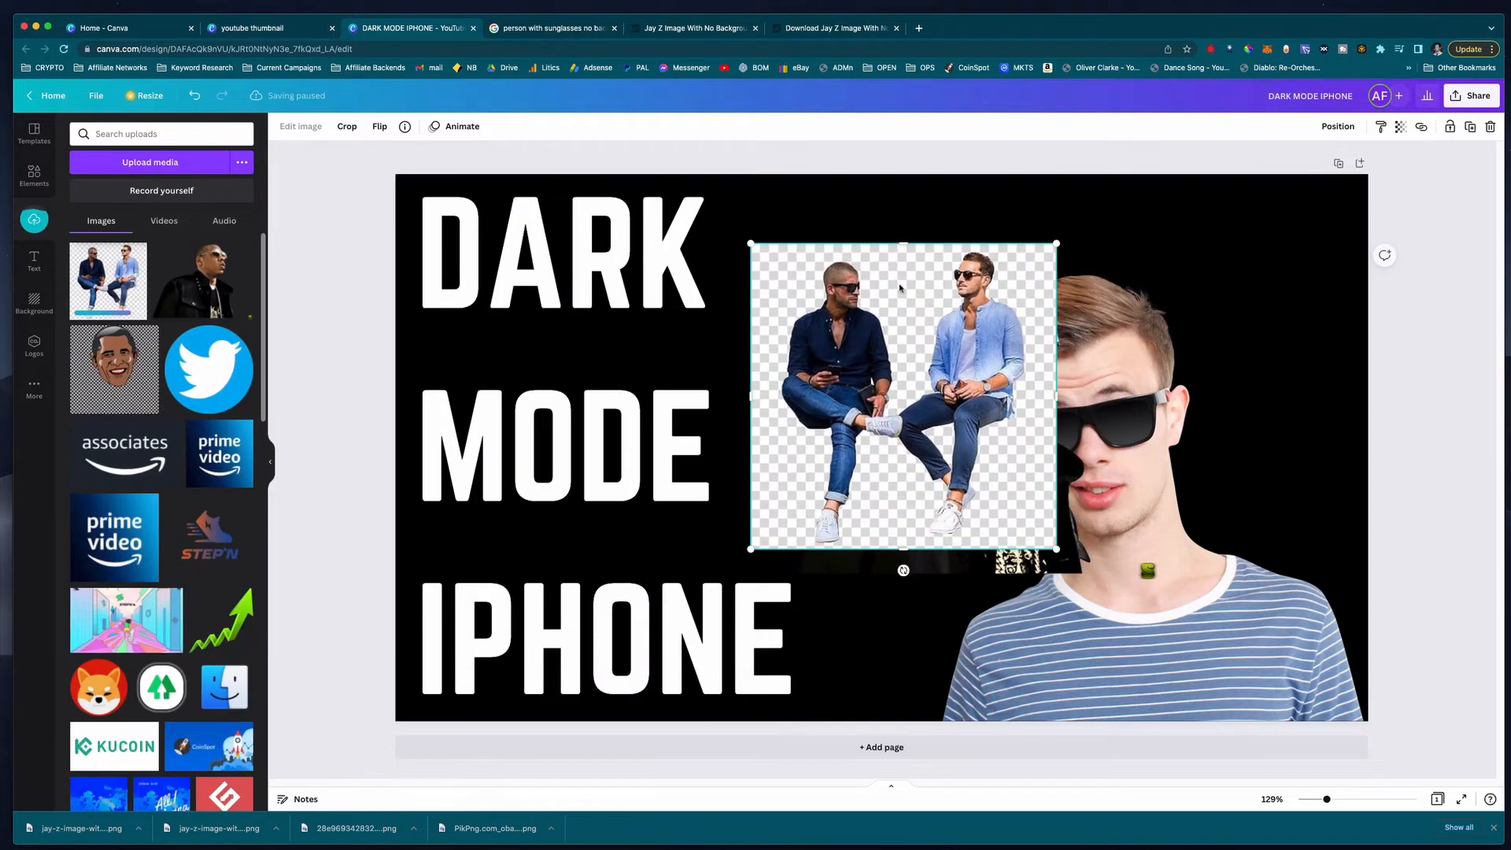
key("Delete")
Delete the Jay Z cut-out from the page and close the browser's downloads bar.
left_click_drag(991, 410, 892, 352)
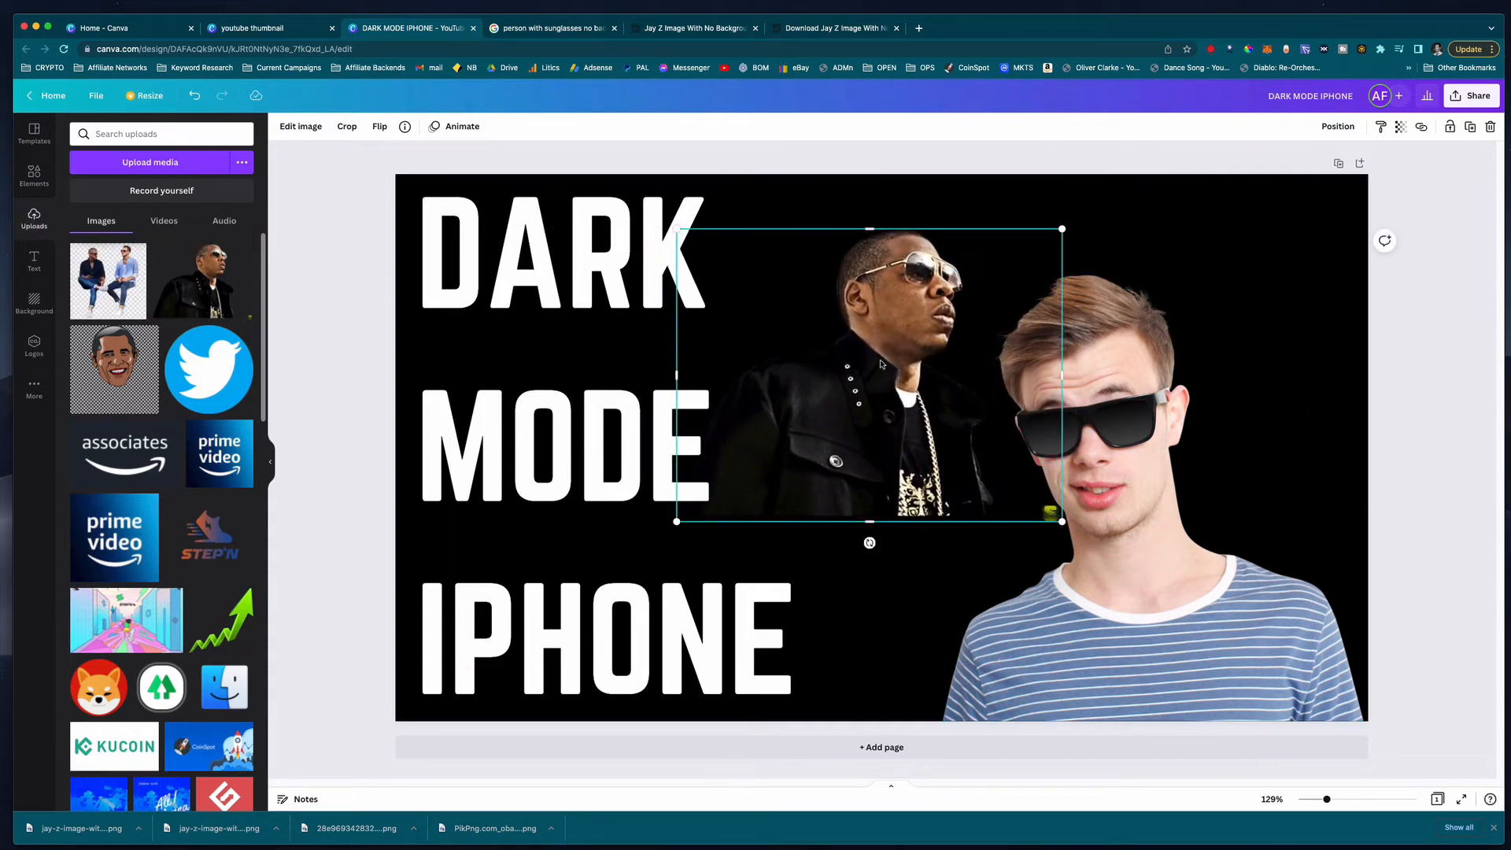
key("Delete")
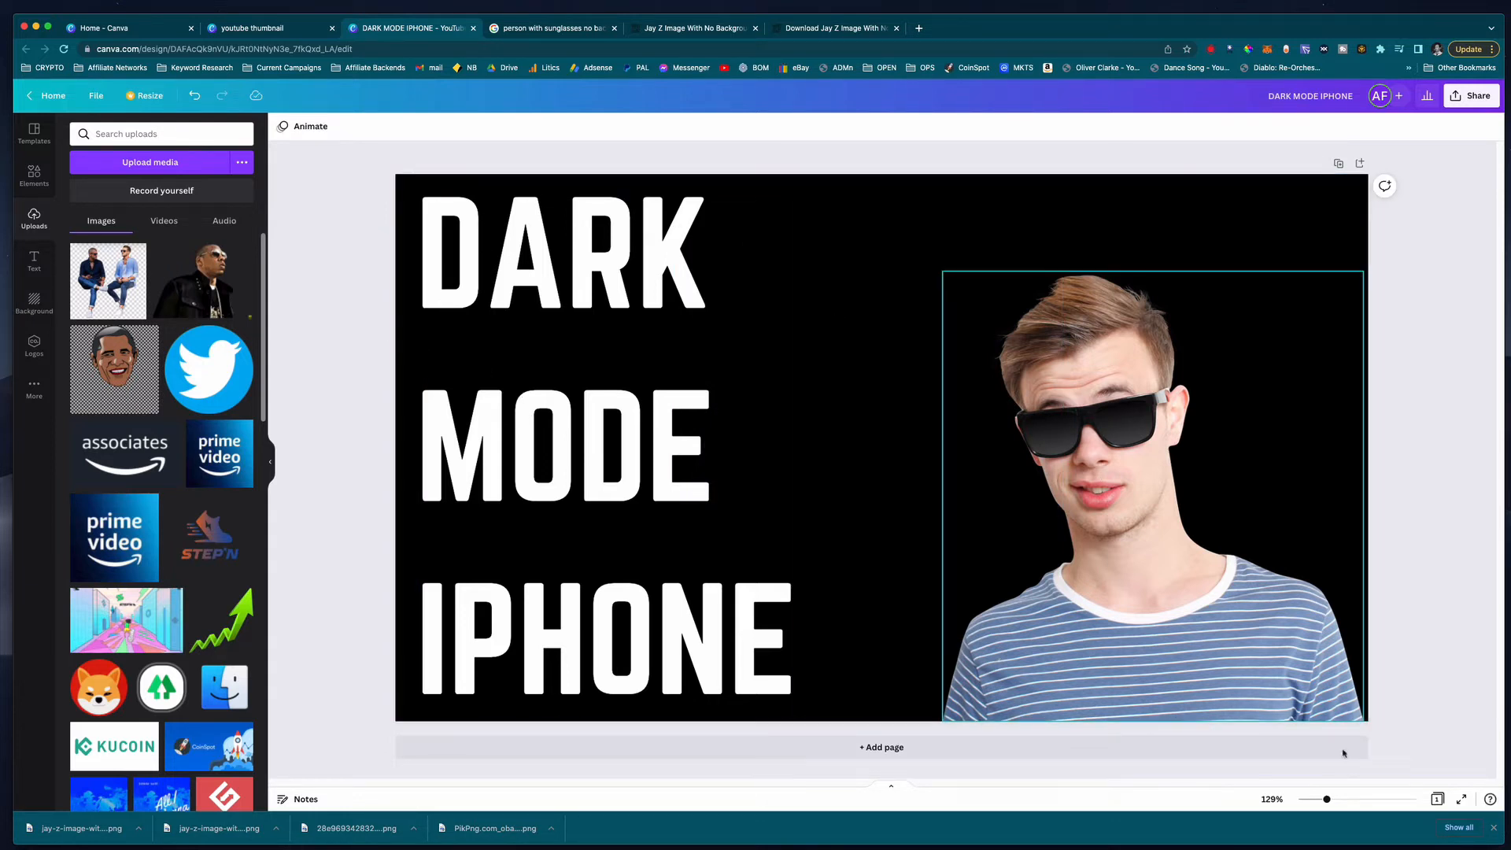
left_click(1494, 829)
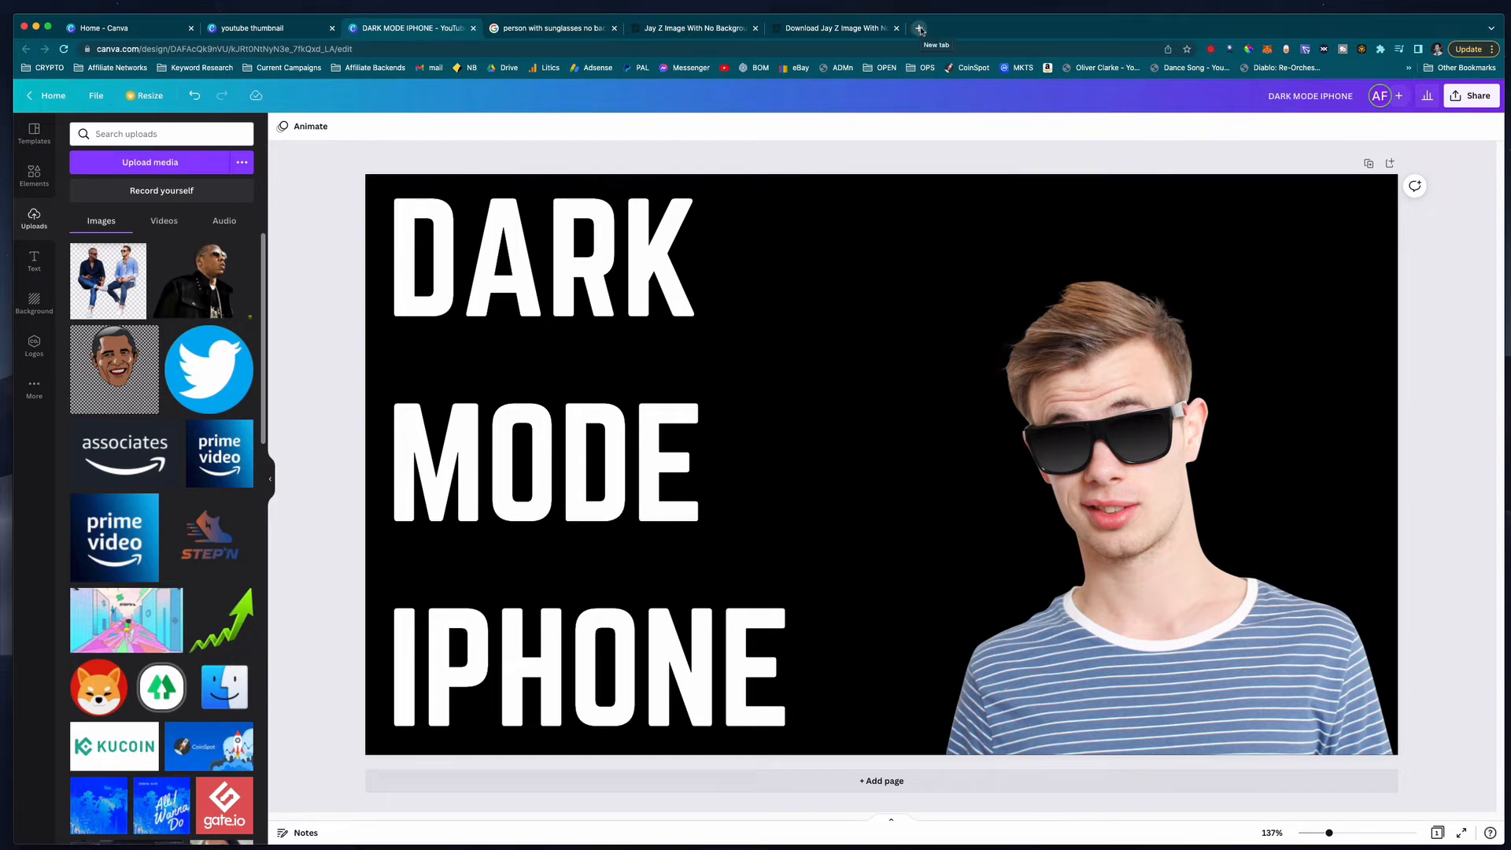
Add the red YouTube play button logo from the uploaded images to the upper part of the page beside the heading.
scroll(163, 510, "down", 5)
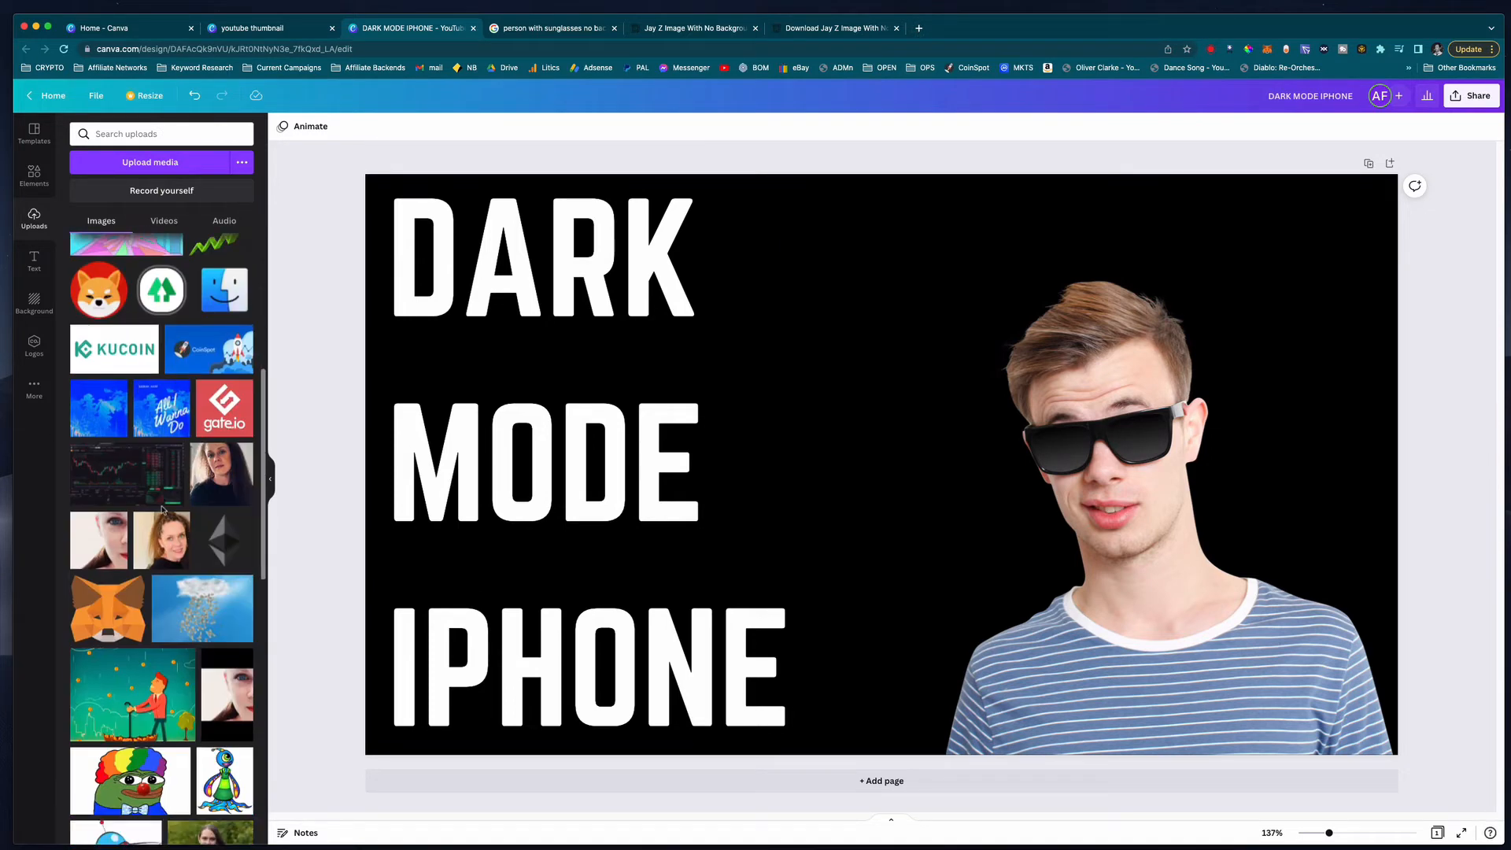
scroll(167, 494, "down", 10)
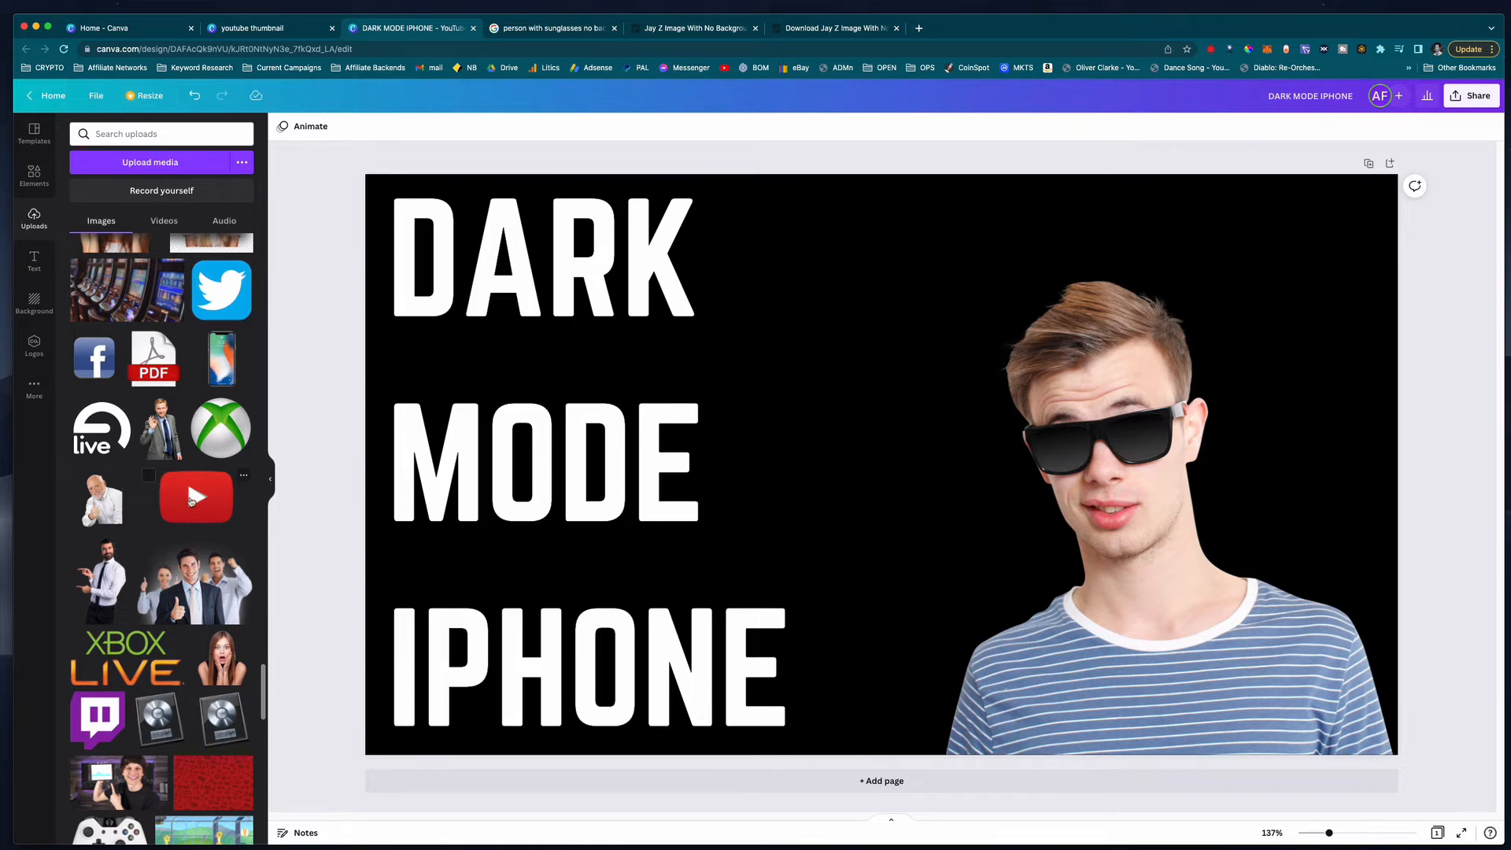
left_click_drag(189, 498, 624, 216)
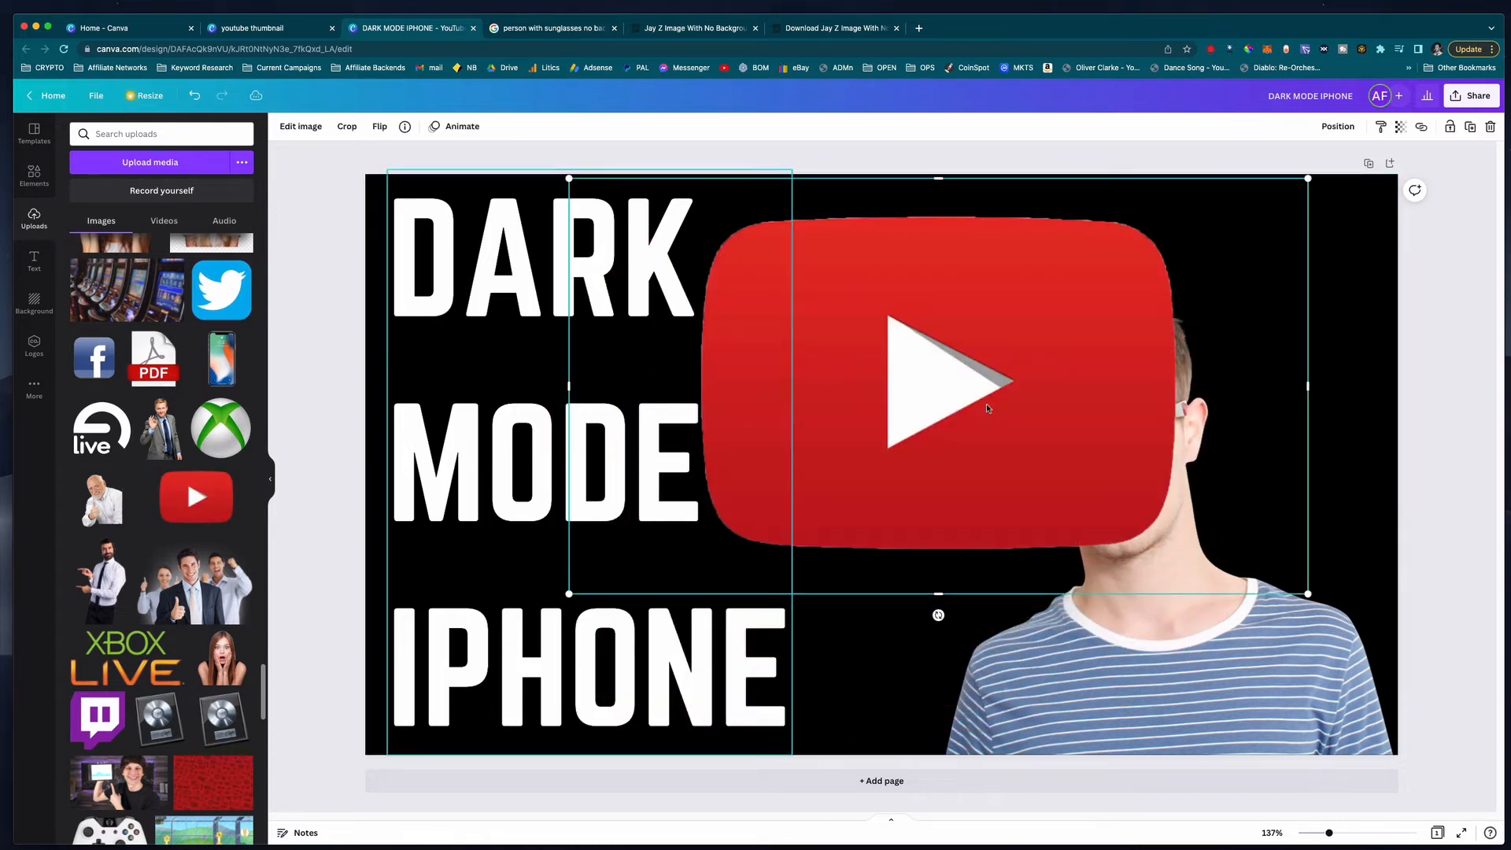
left_click_drag(985, 273, 968, 260)
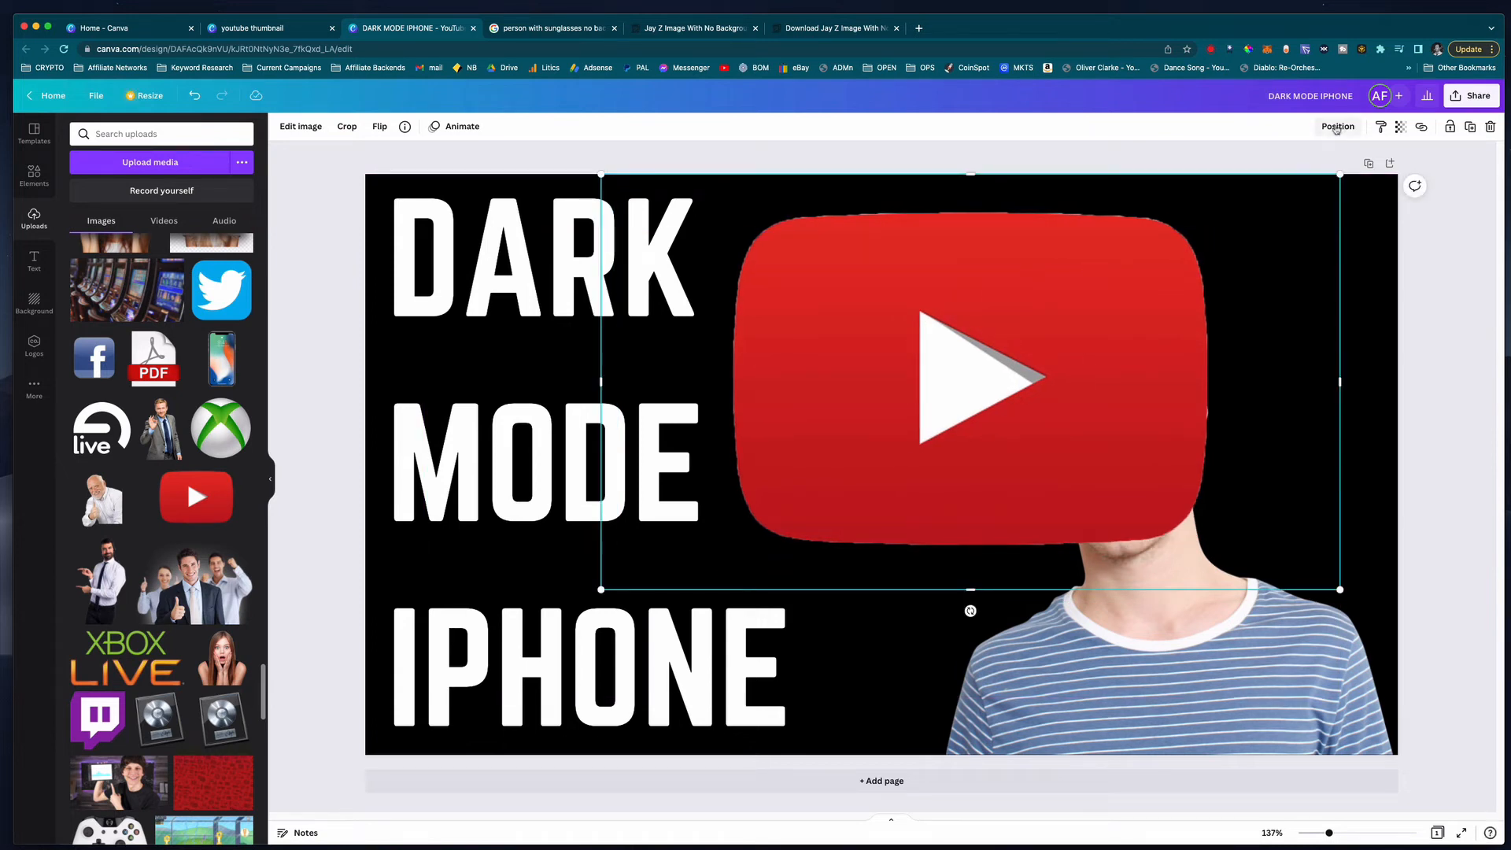
Send the YouTube logo backward so that it lies behind the man with sunglasses.
left_click(1336, 127)
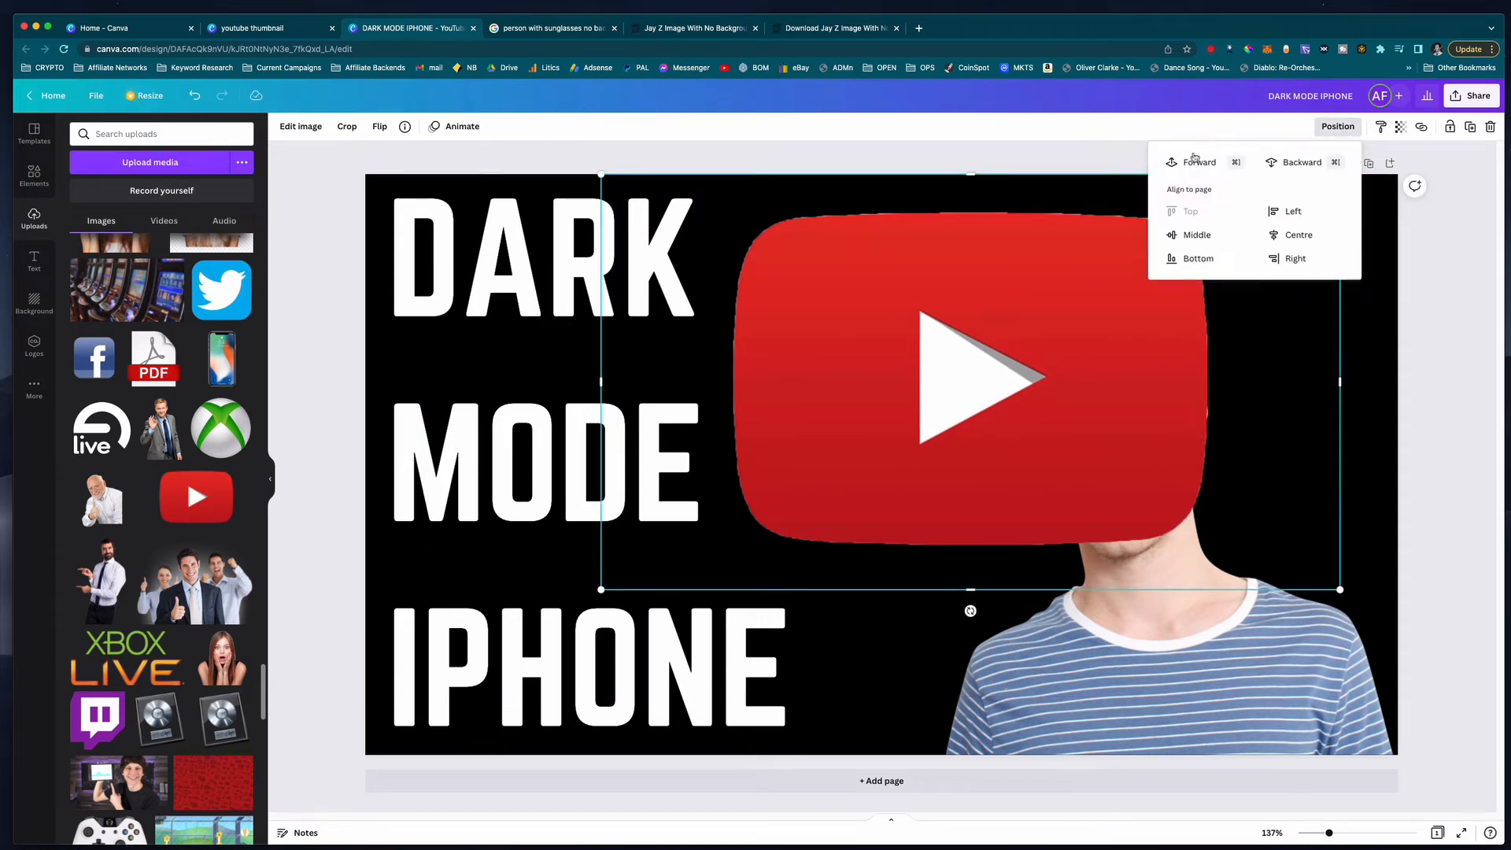
left_click(1300, 163)
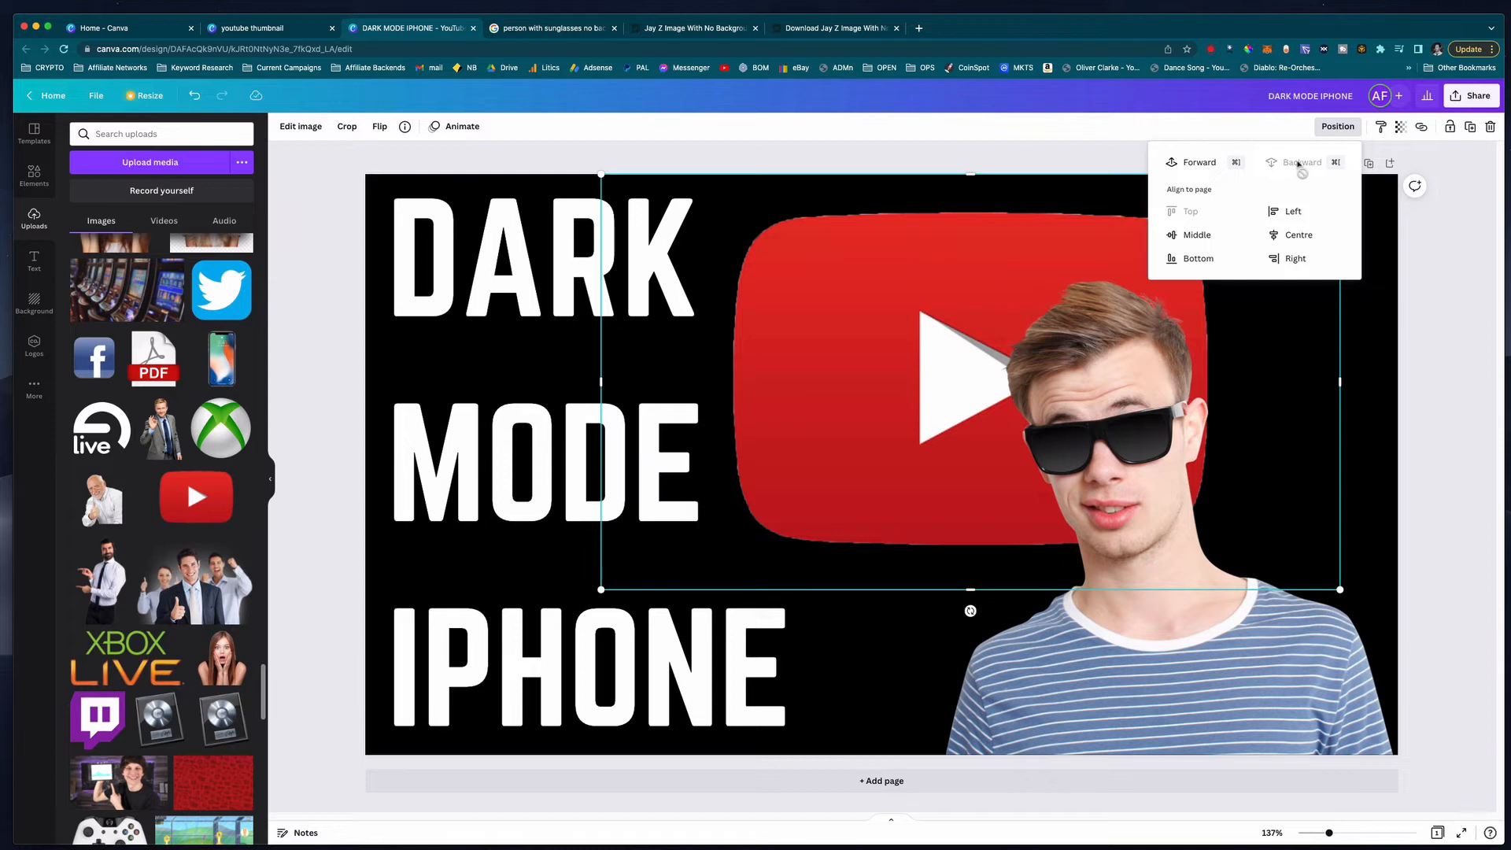
left_click(298, 392)
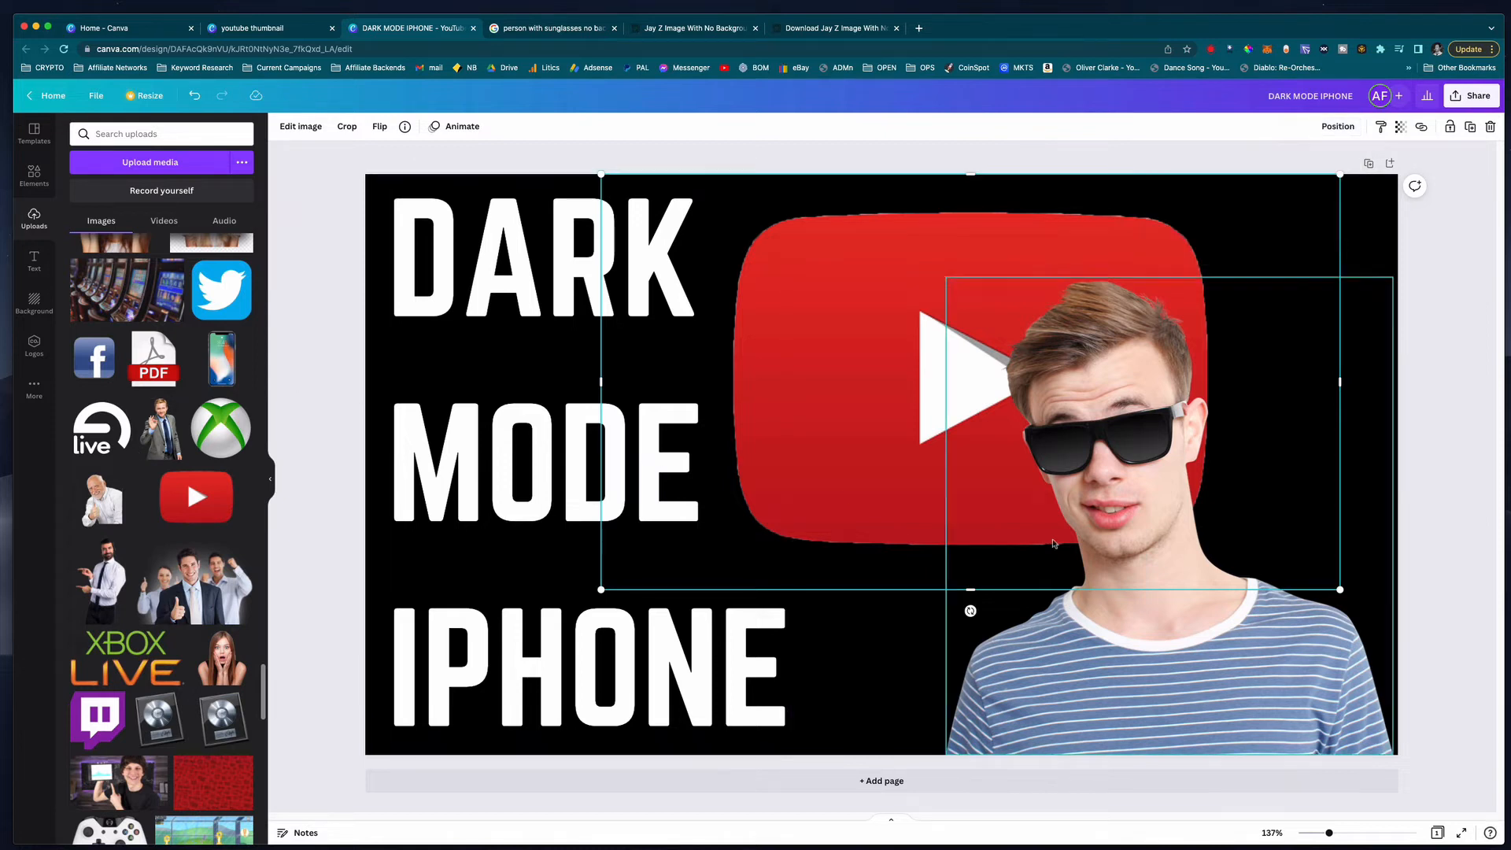
Shrink the YouTube logo and move it up between the heading and the man's head.
left_click_drag(1340, 589, 1209, 516)
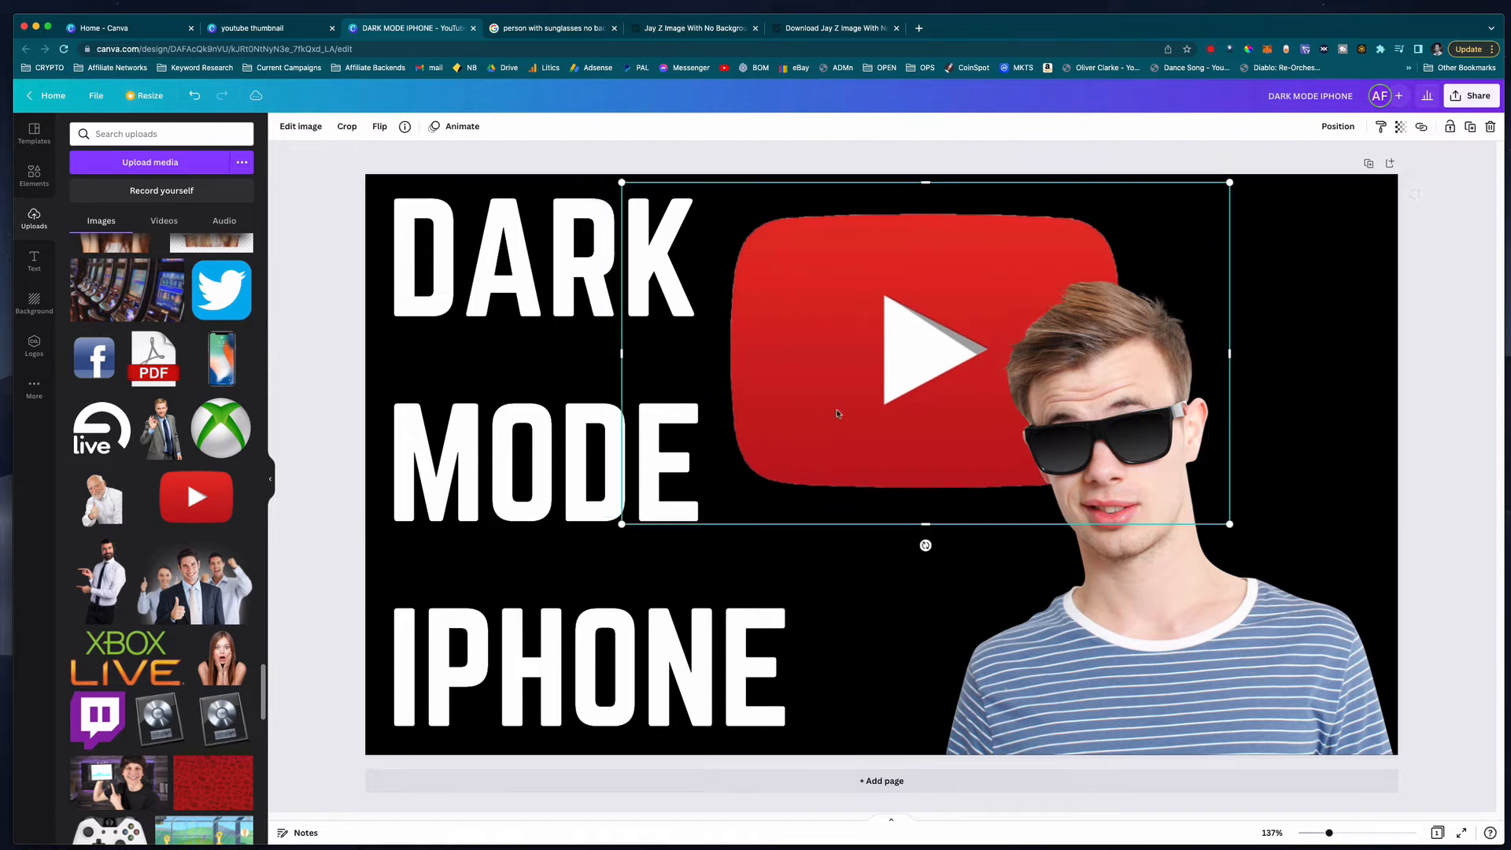
left_click_drag(851, 410, 881, 402)
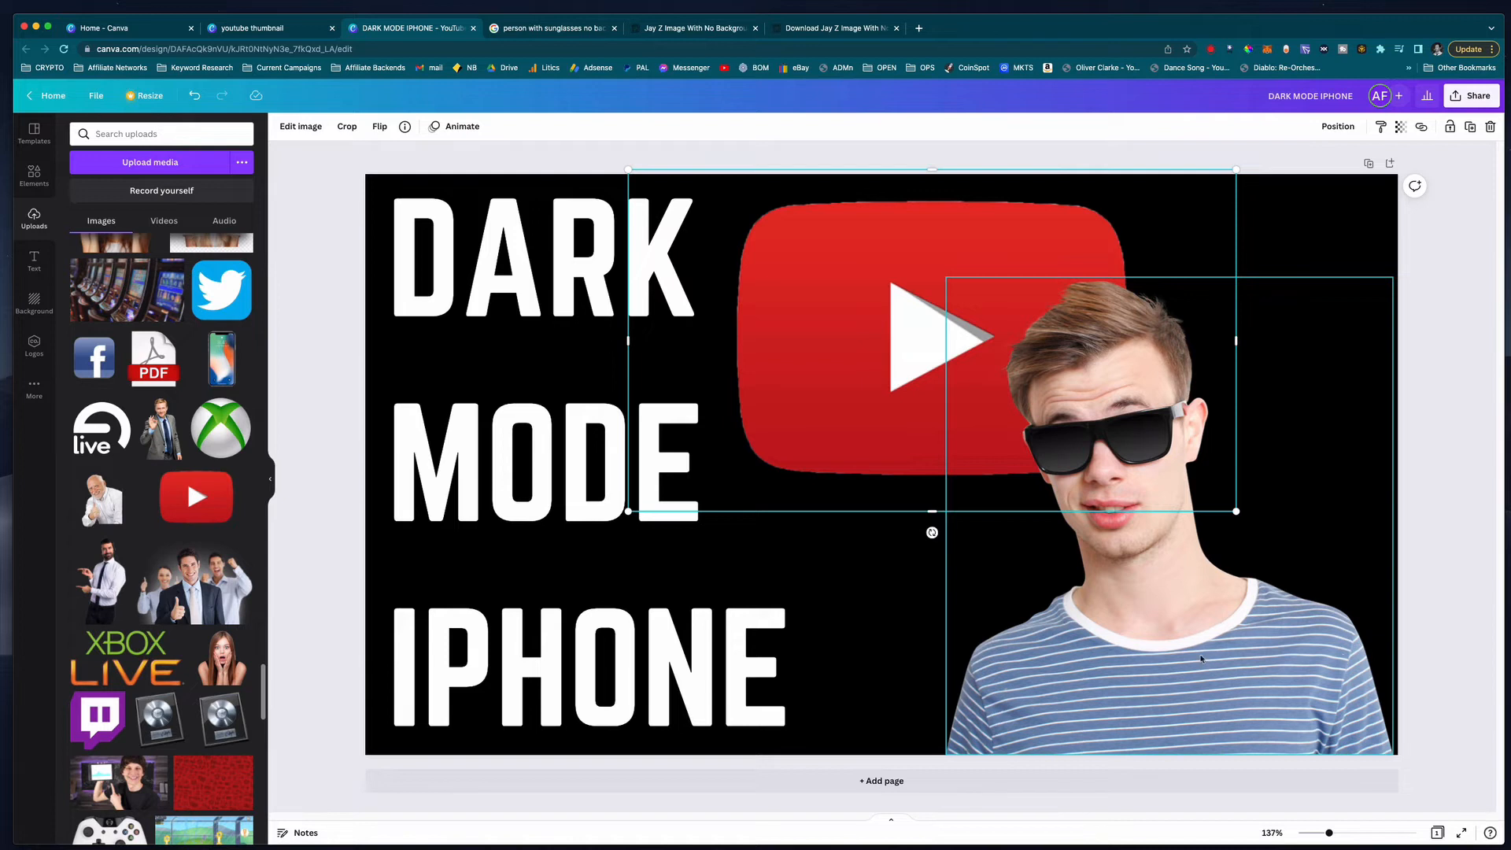
left_click(1201, 659)
left_click(816, 464)
left_click_drag(816, 465, 829, 449)
left_click(310, 540)
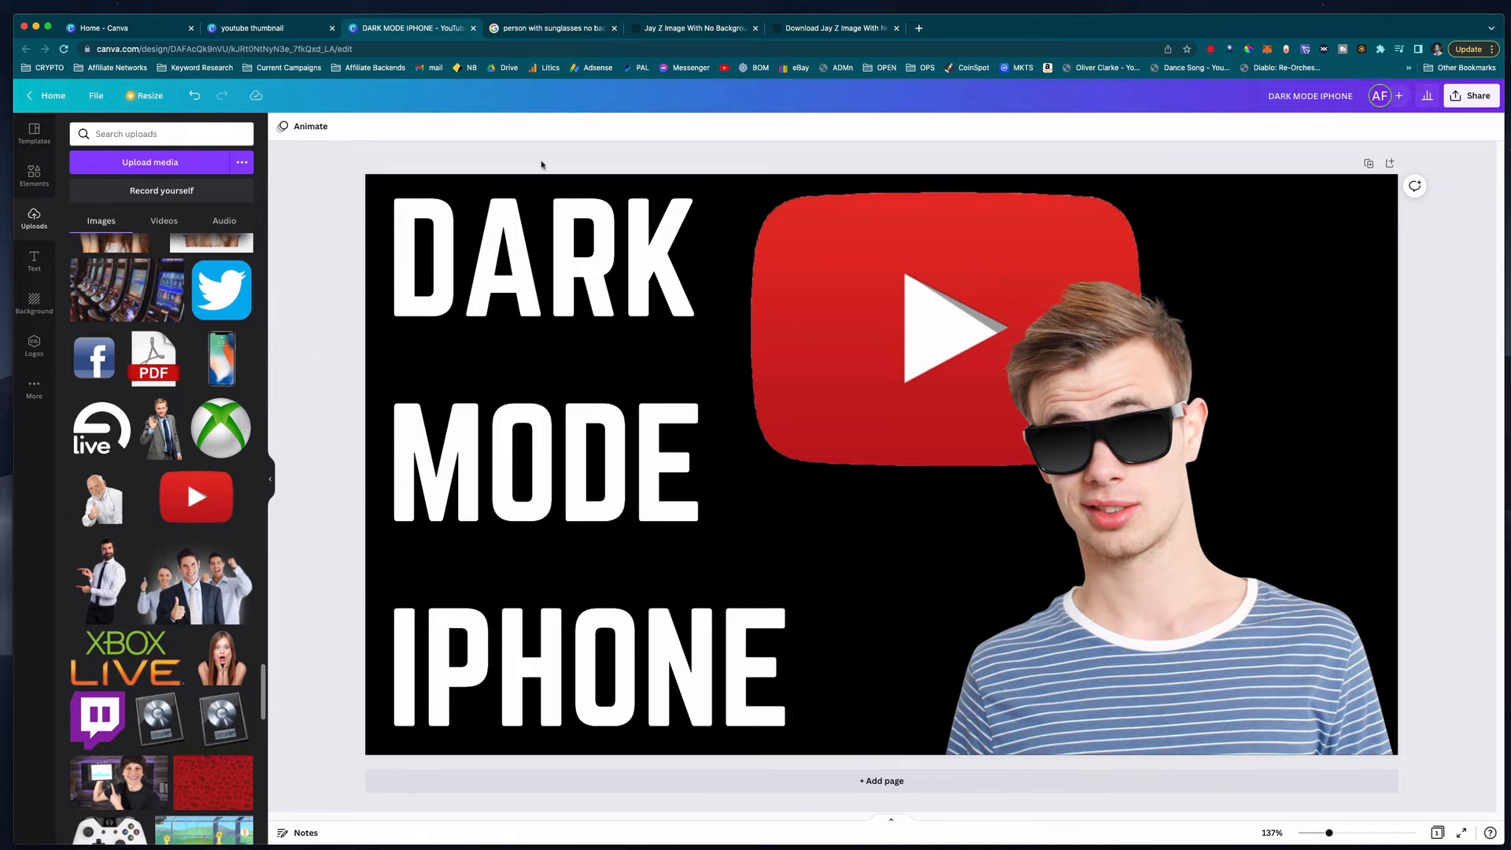
Refine the YouTube logo's size and position, making it slightly smaller with its lower right corner tucked behind the man's head.
mouse_move(899, 457)
left_mouse_down()
mouse_move(894, 499)
mouse_move(903, 438)
left_mouse_up()
left_click_drag(1252, 520, 1060, 446)
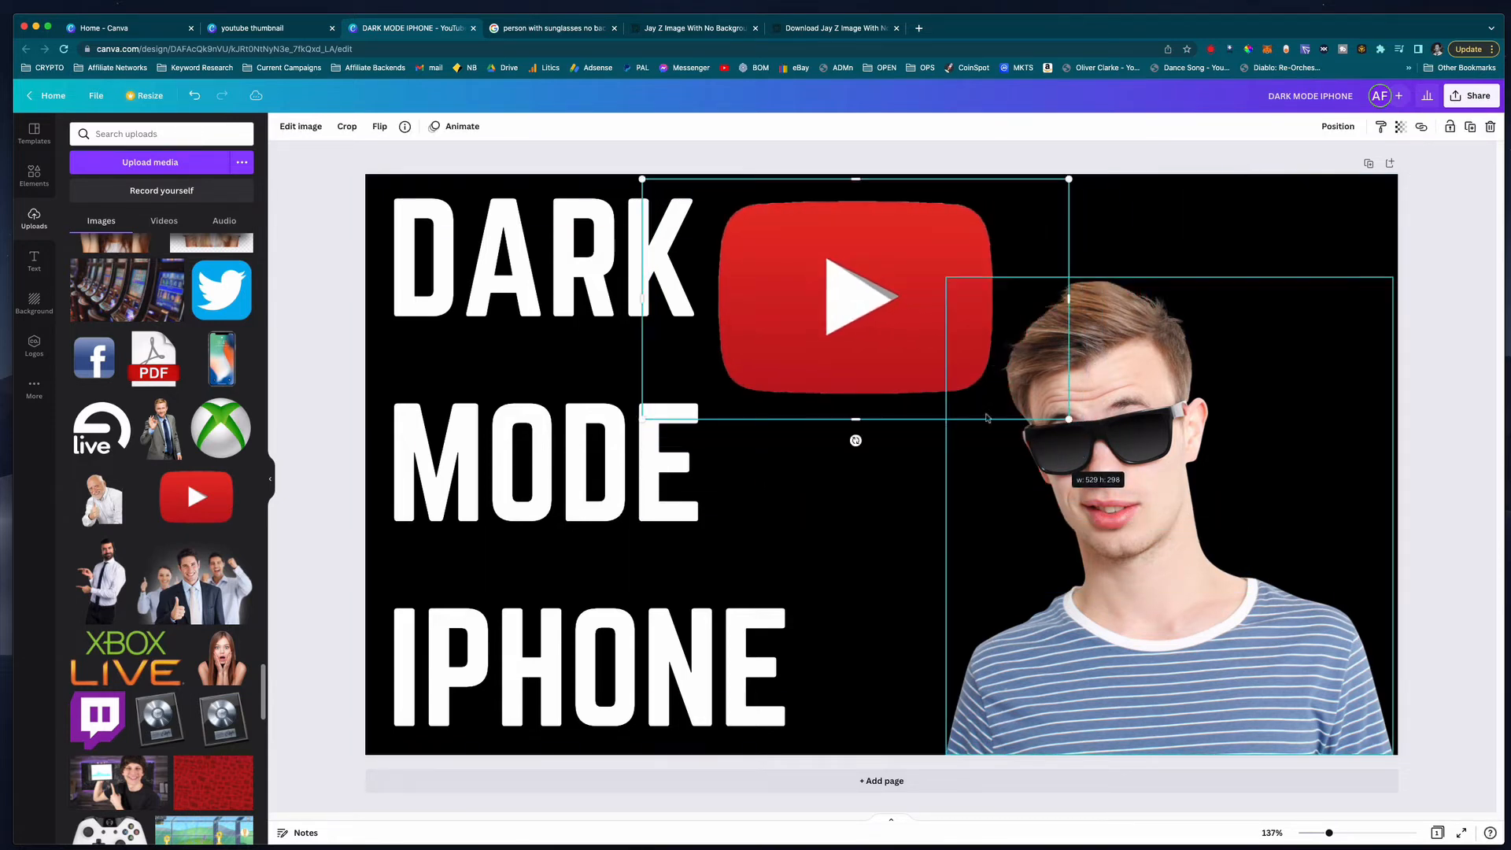
left_click_drag(930, 366, 951, 316)
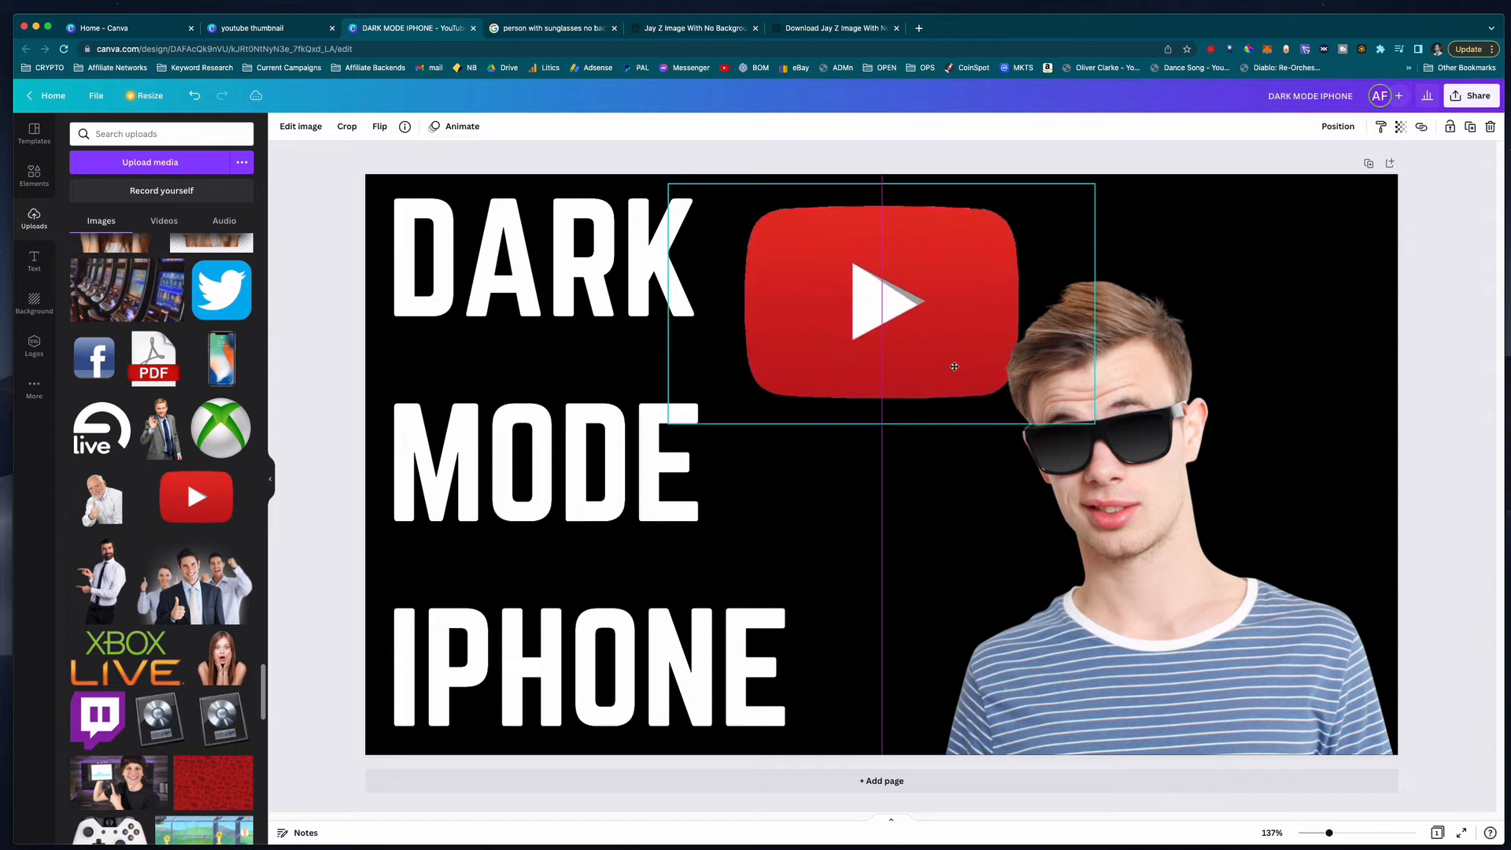
left_click_drag(1096, 425, 1155, 490)
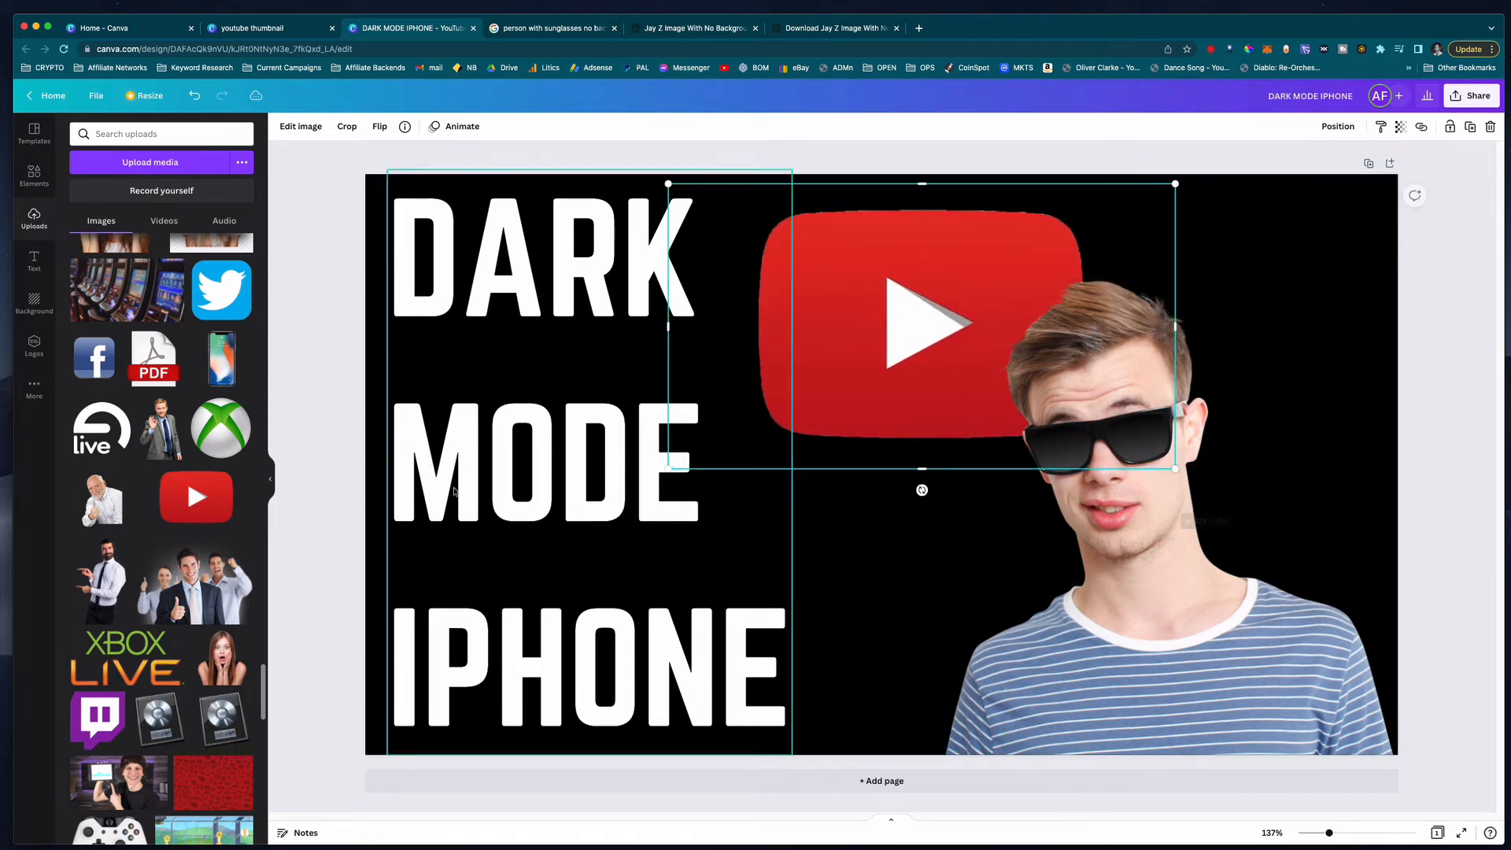
left_click_drag(909, 322, 897, 340)
left_click(335, 367)
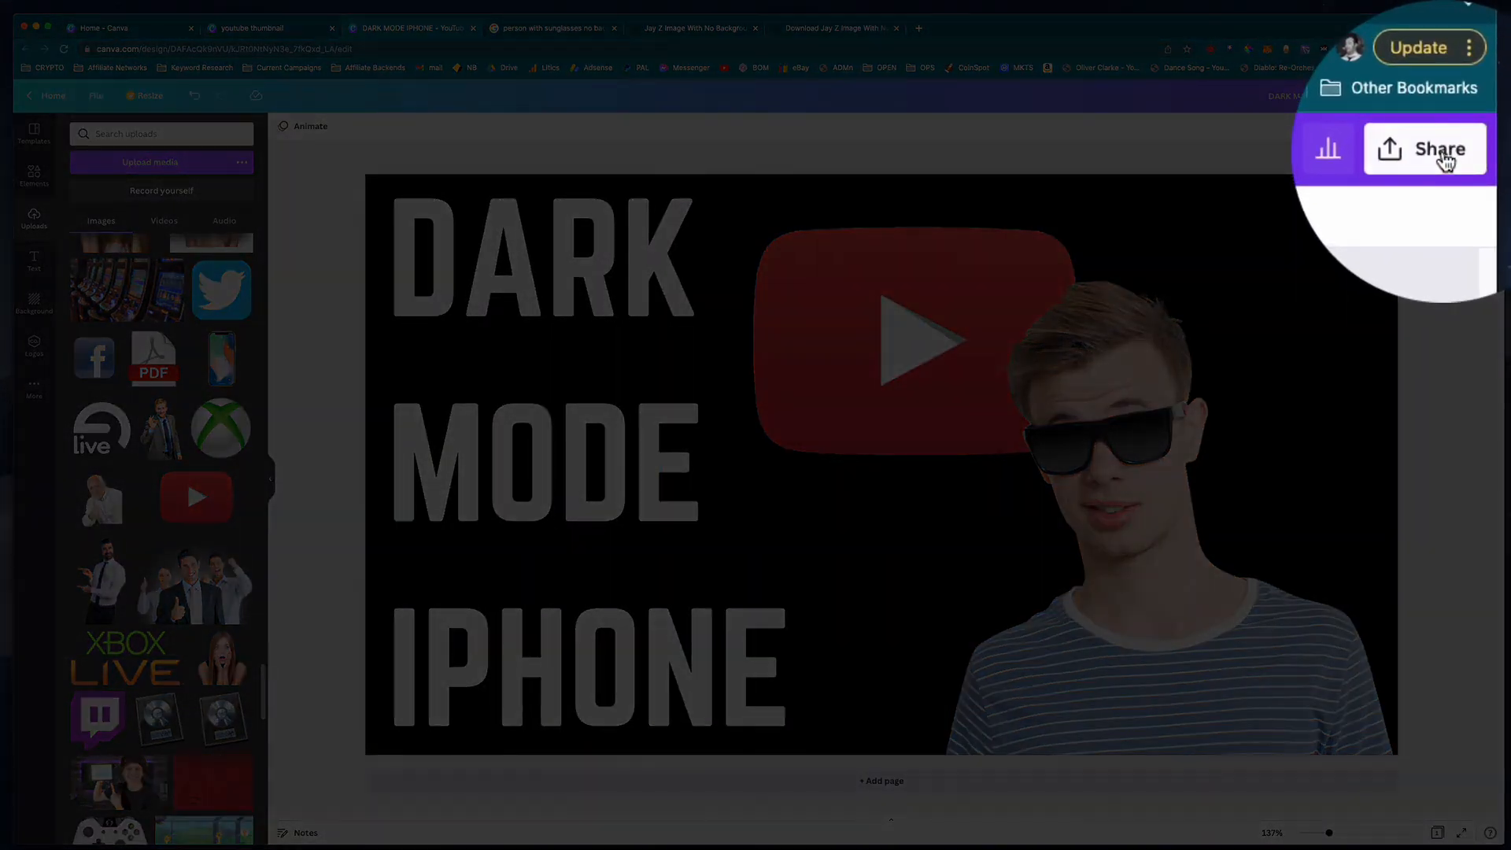
Download the finished thumbnail design as a JPG file.
left_click(1487, 107)
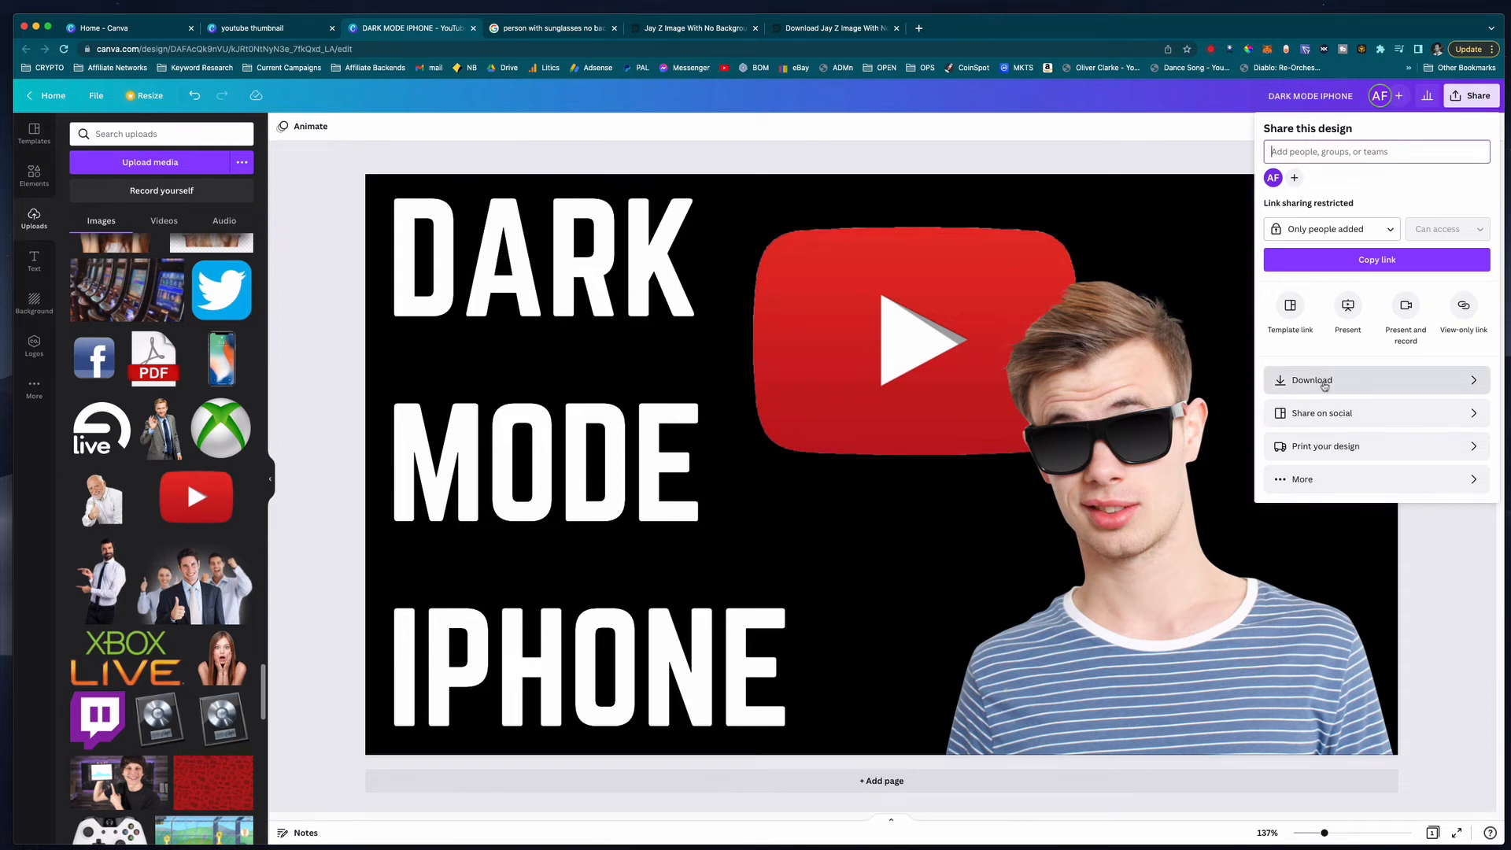
left_click(1325, 383)
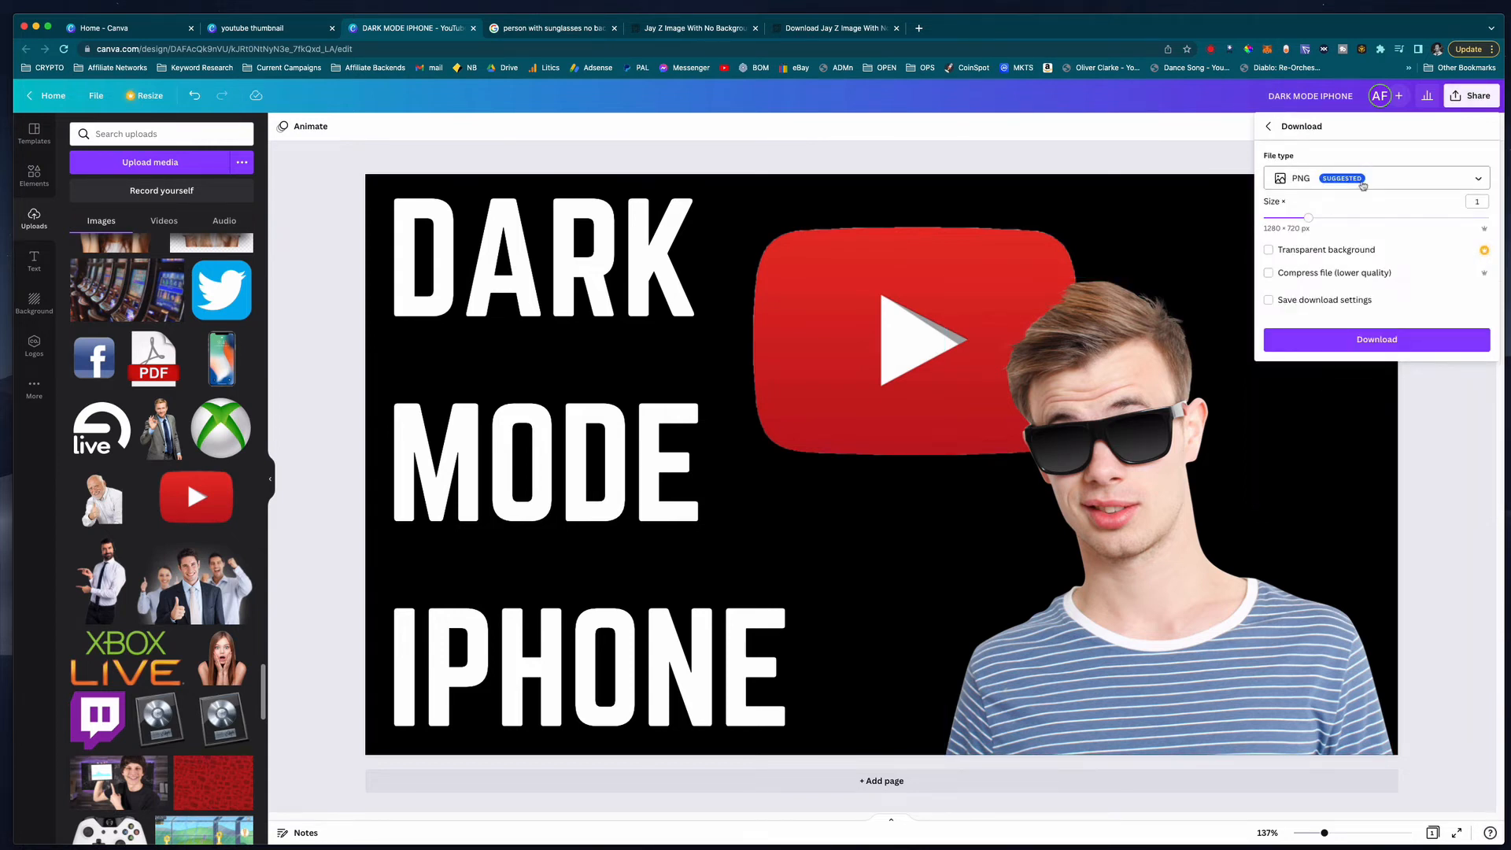
left_click(1351, 175)
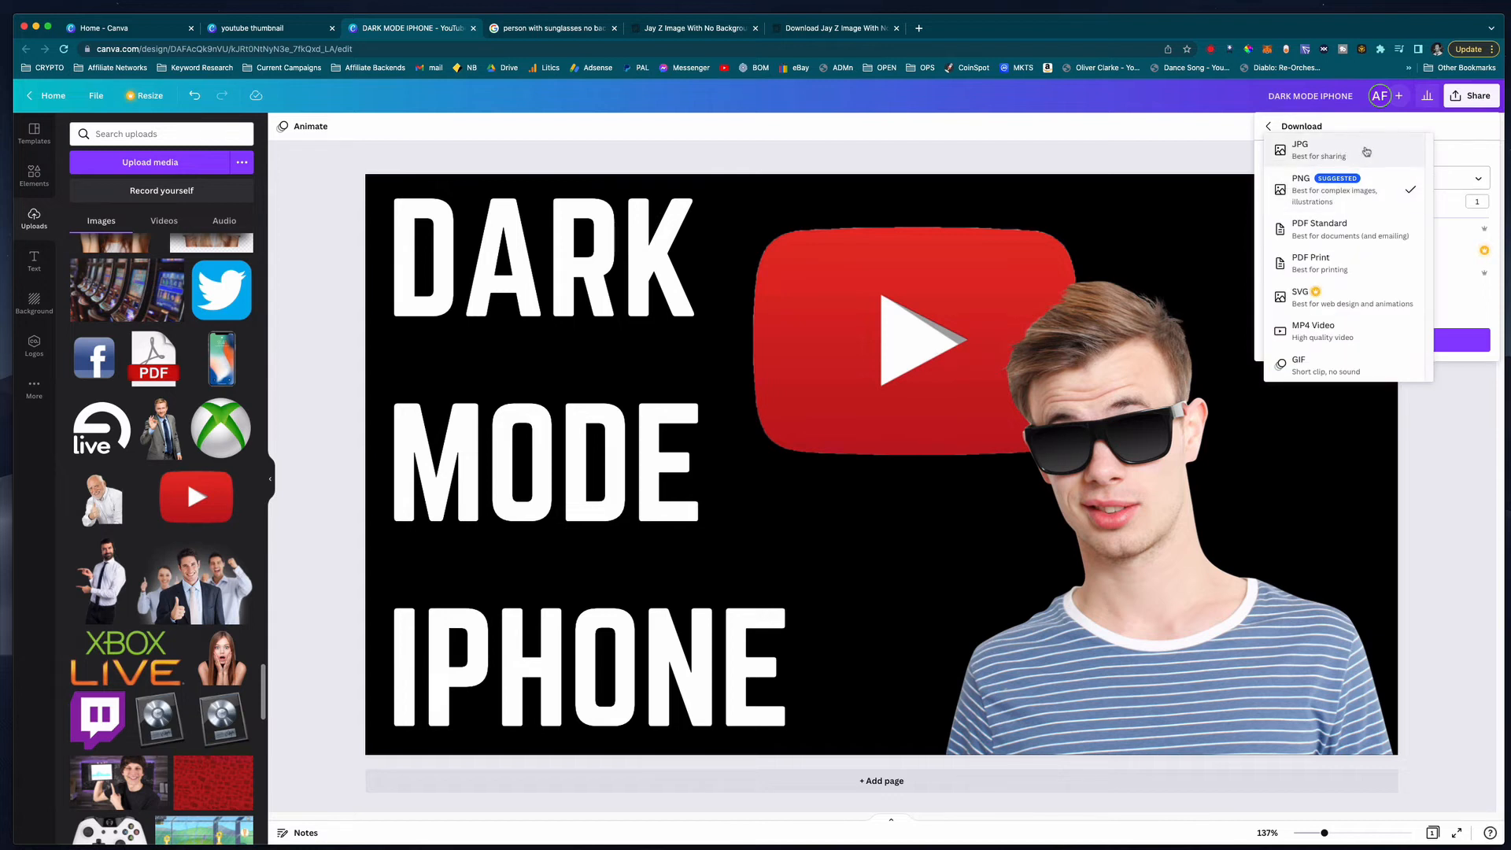
left_click(1366, 152)
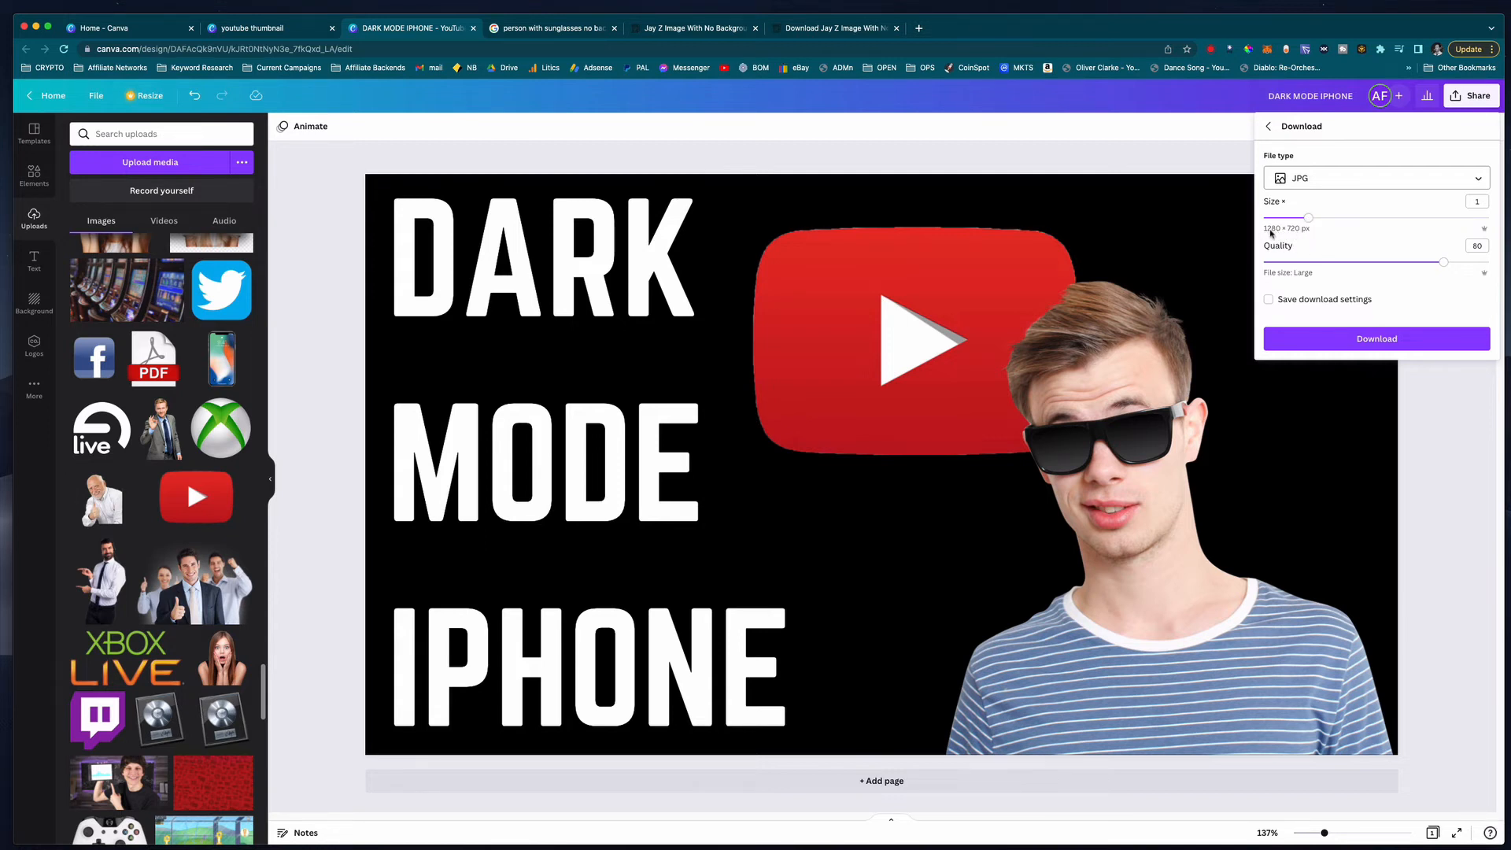
left_click(1365, 346)
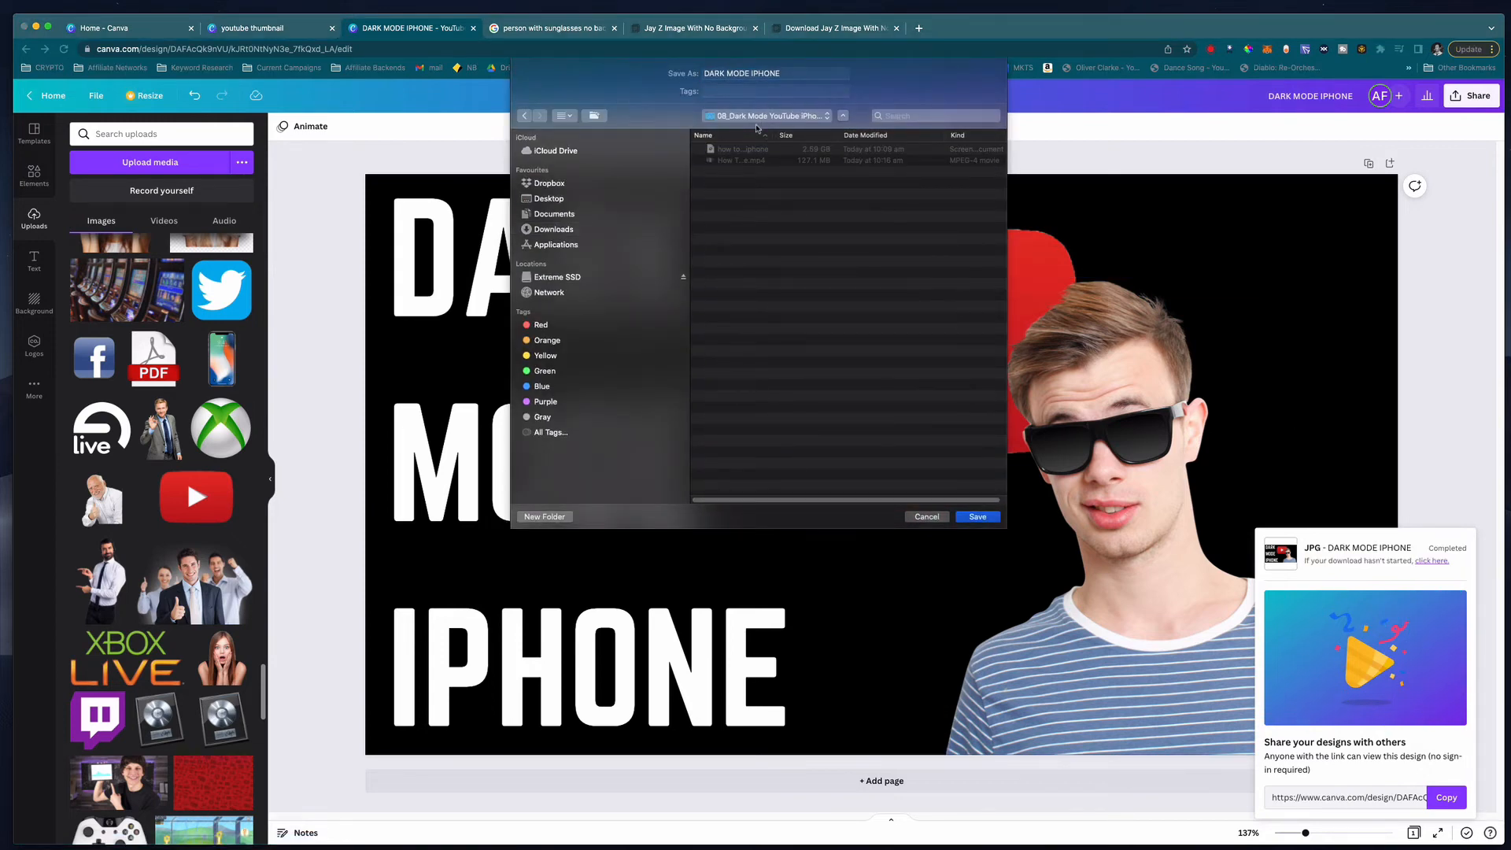
Save the exported JPG under the name Thumb in the Dark Mode YouTube project folder.
left_click(786, 73)
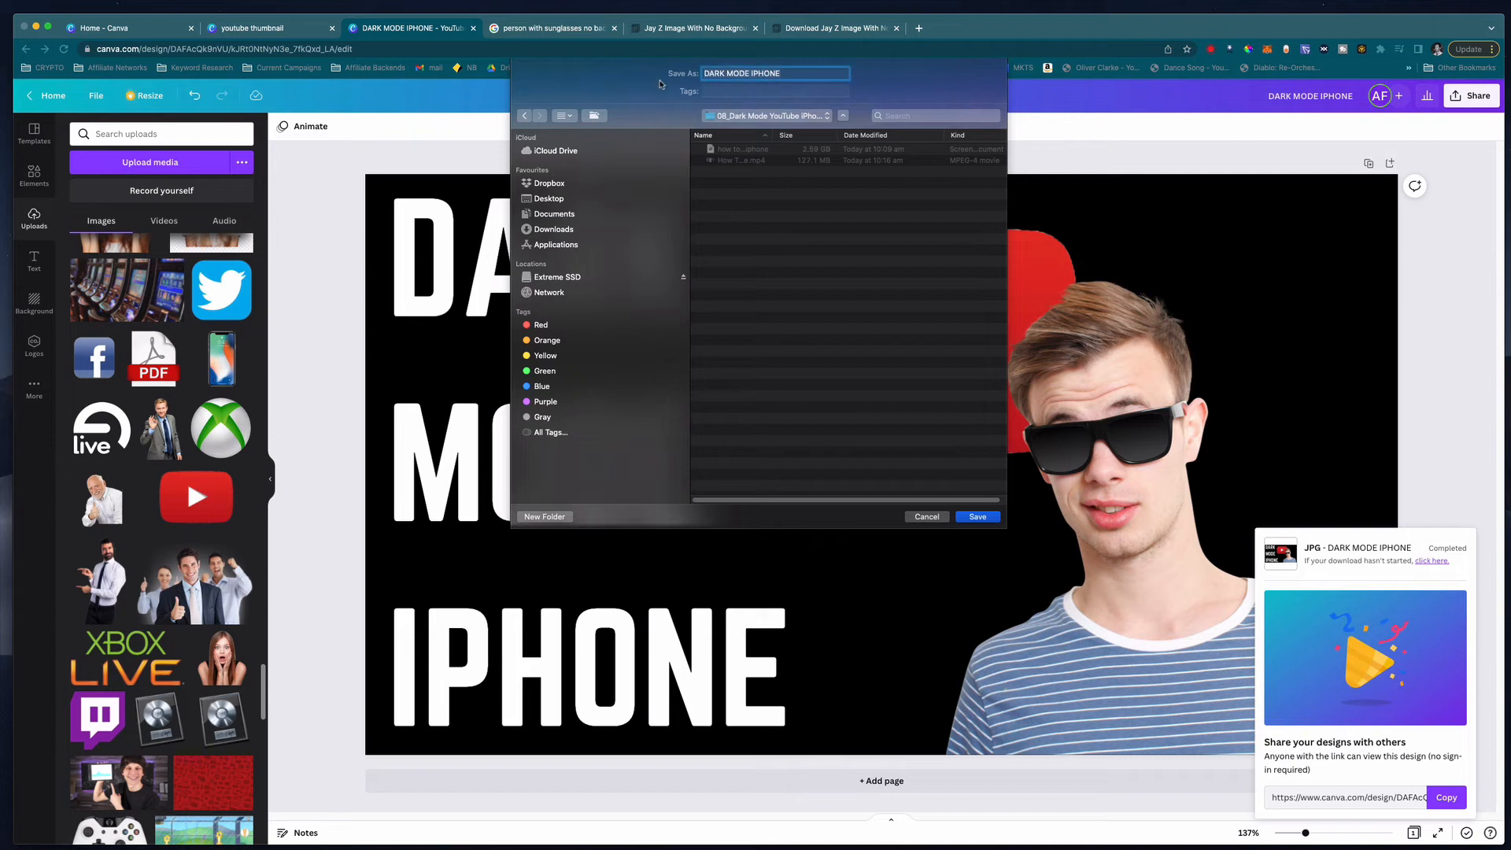
type("Thumb")
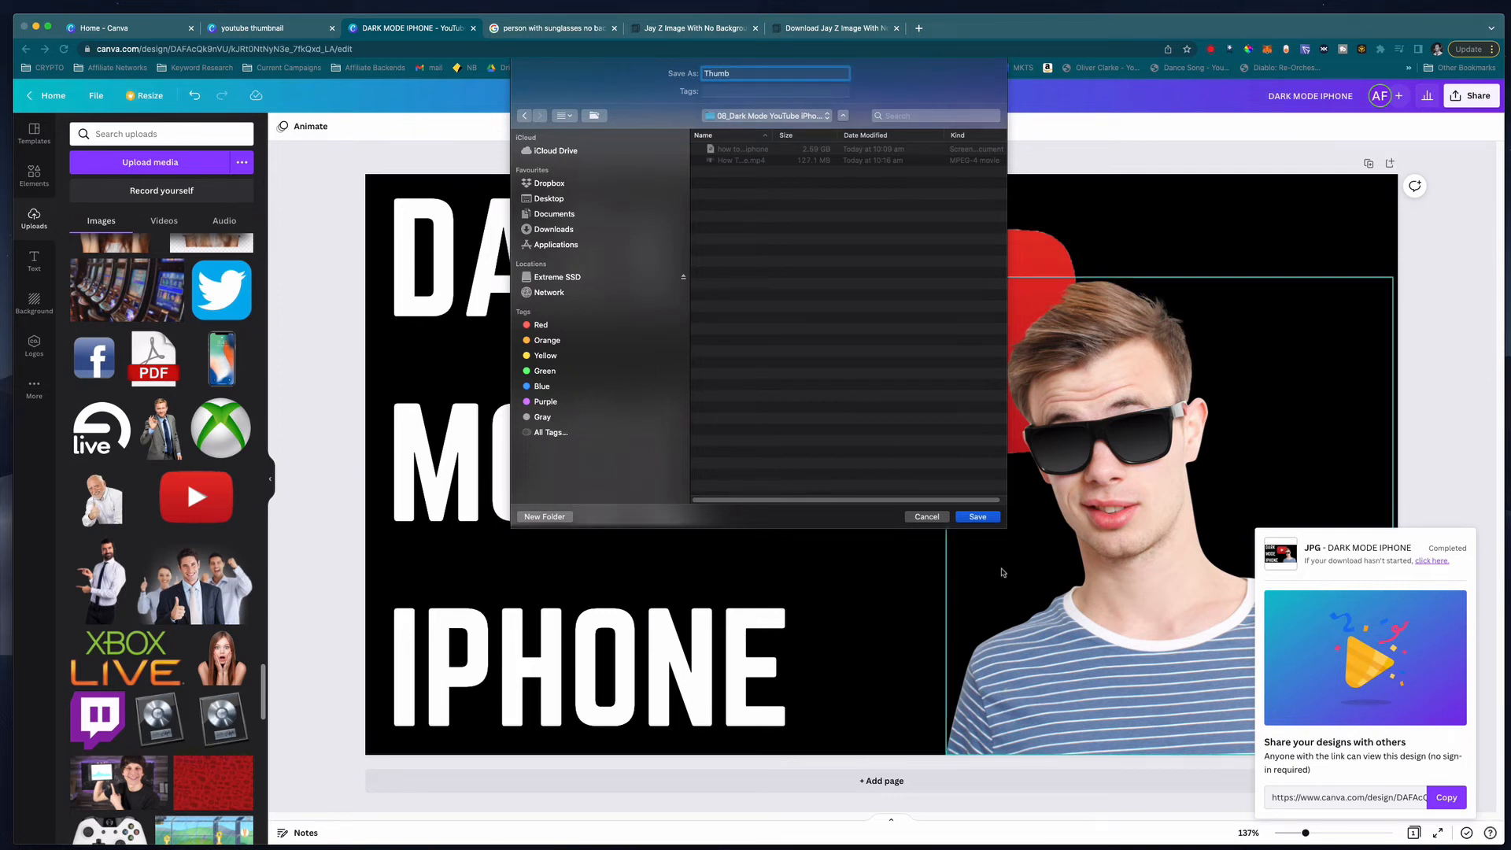
left_click(976, 517)
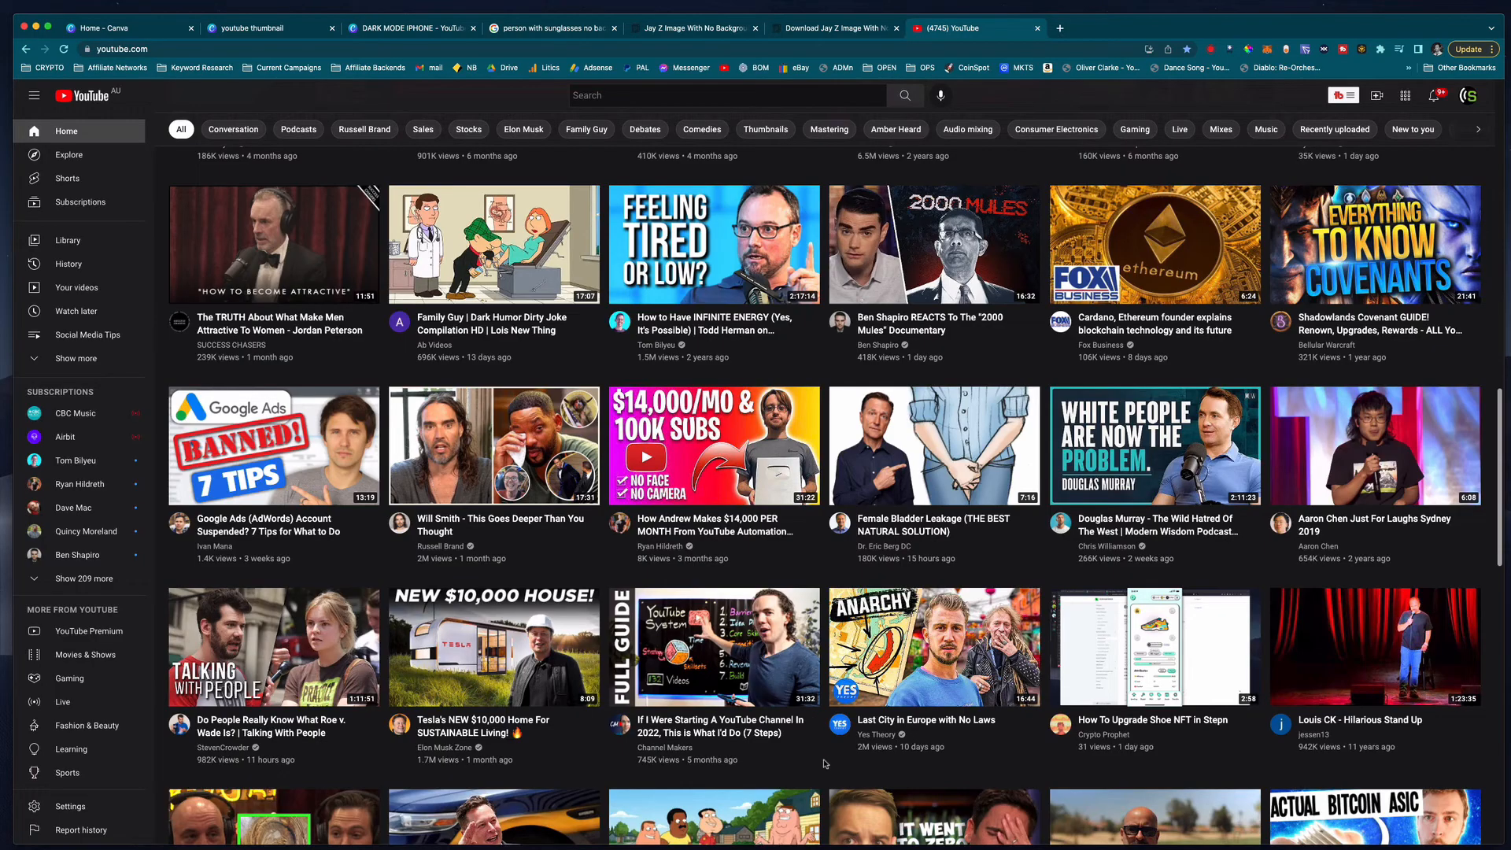
Browse the video thumbnails on the YouTube home page for comparison.
scroll(825, 764, "down", 5)
scroll(825, 758, "up", 10)
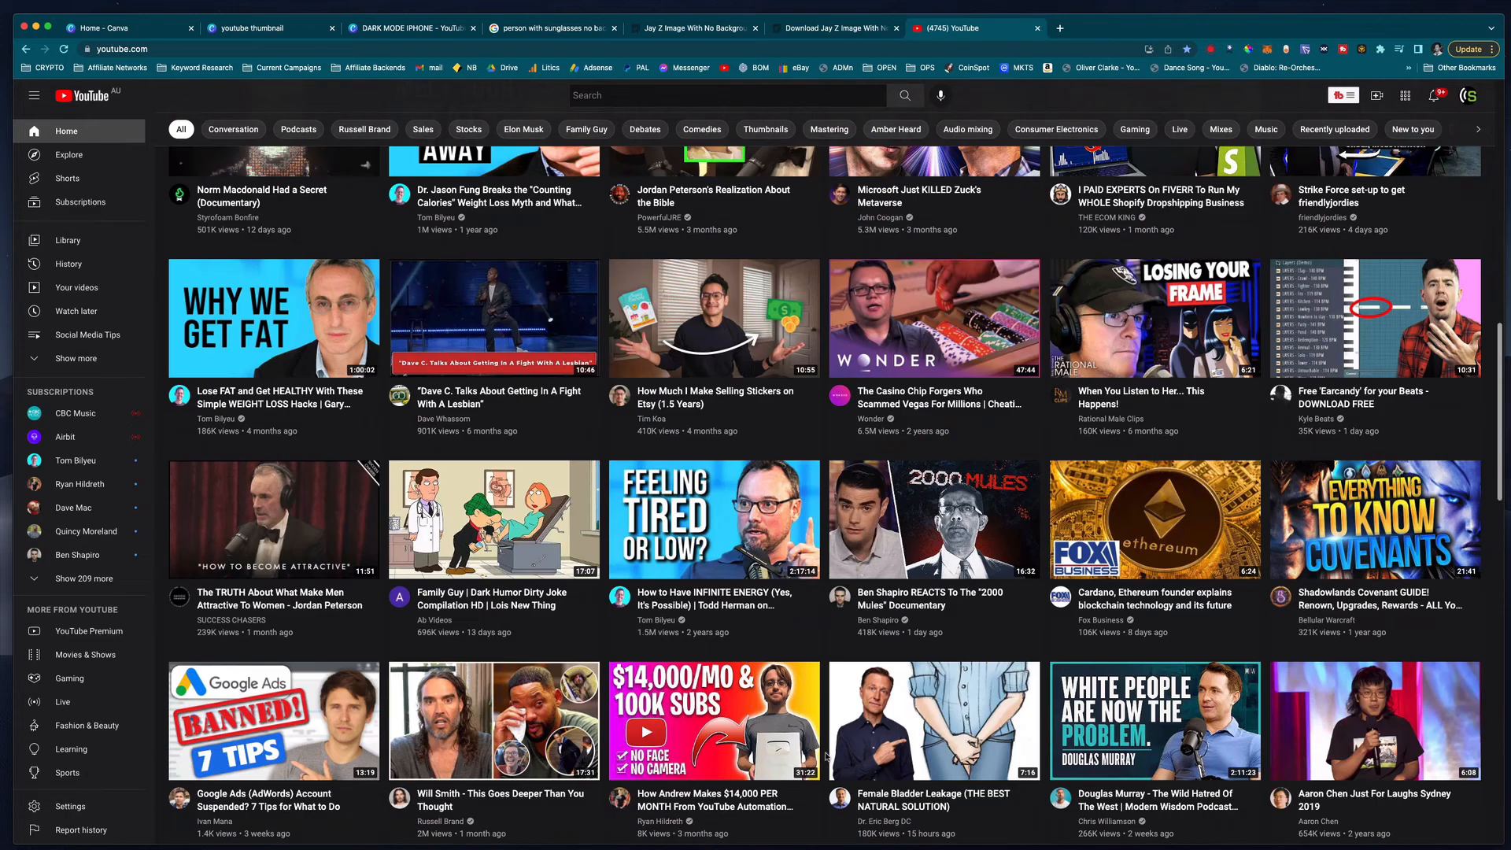
Close the thumbnail design, image search, image download, YouTube and template search pages, keeping only the Canva home page open.
left_click(260, 30)
left_click(420, 30)
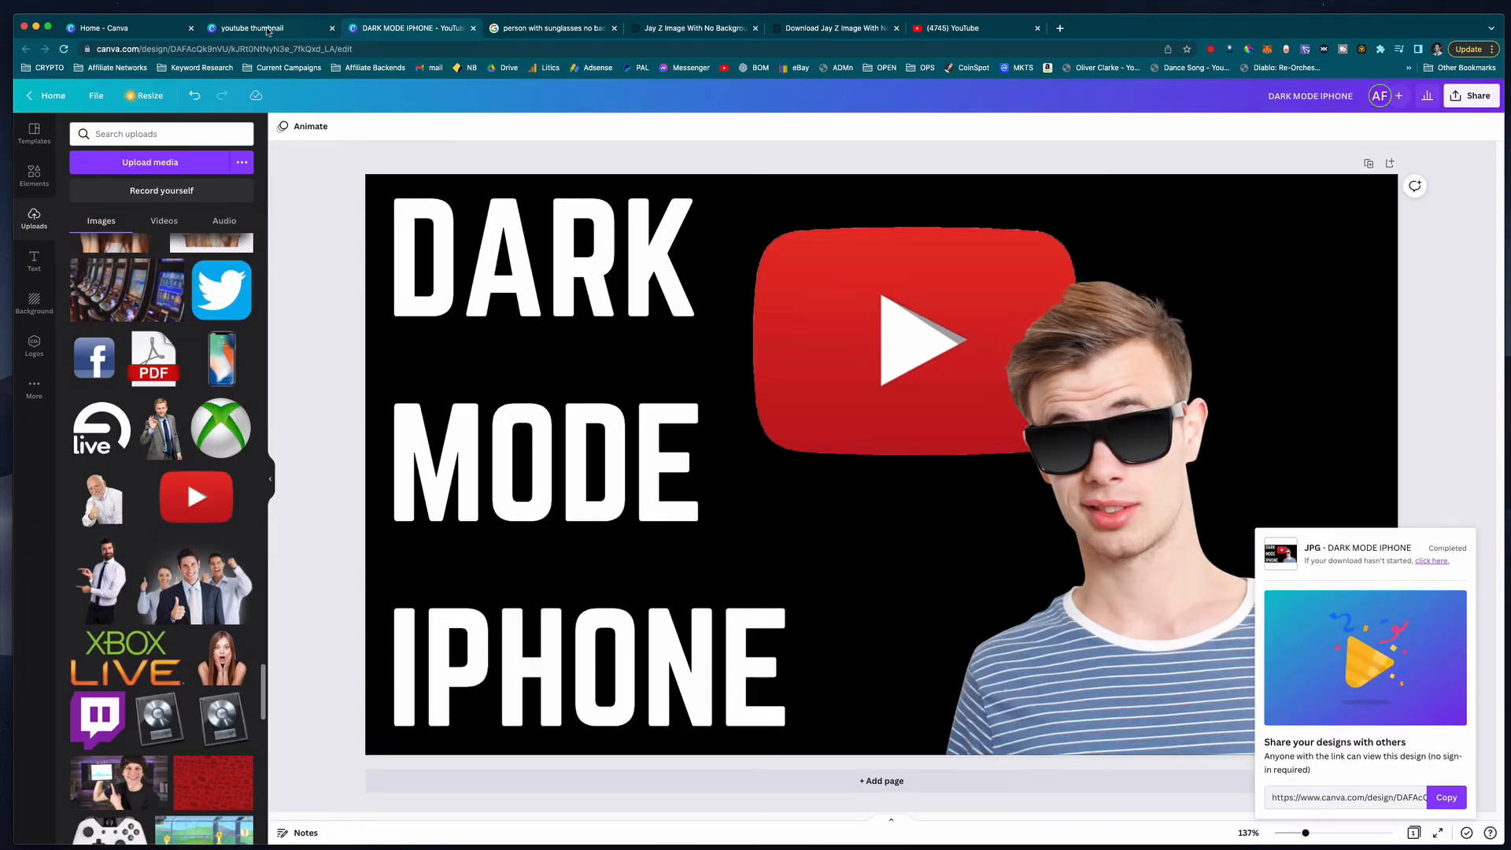
left_click(473, 29)
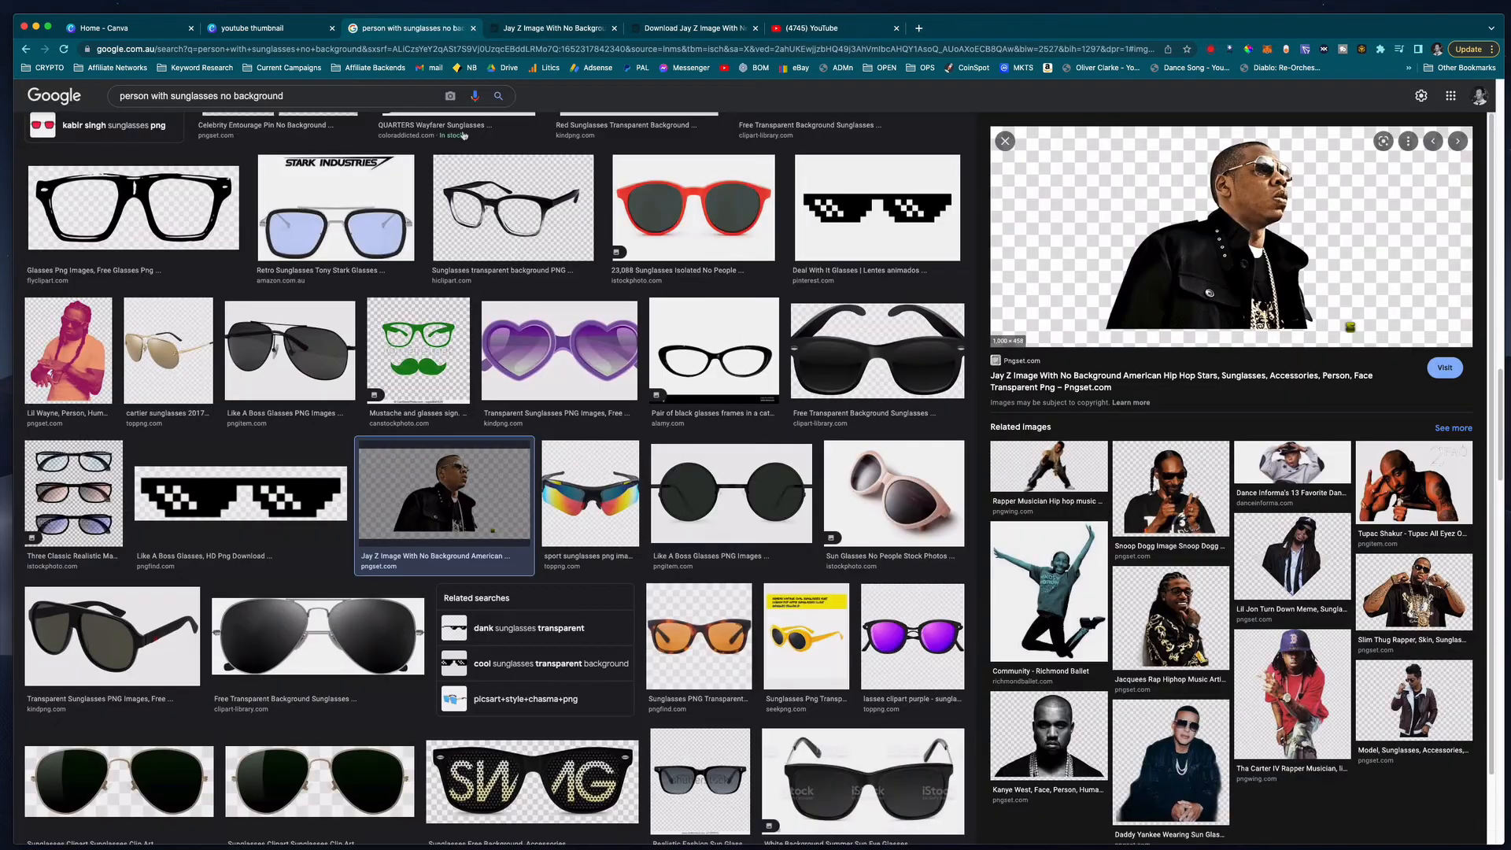
left_click(473, 30)
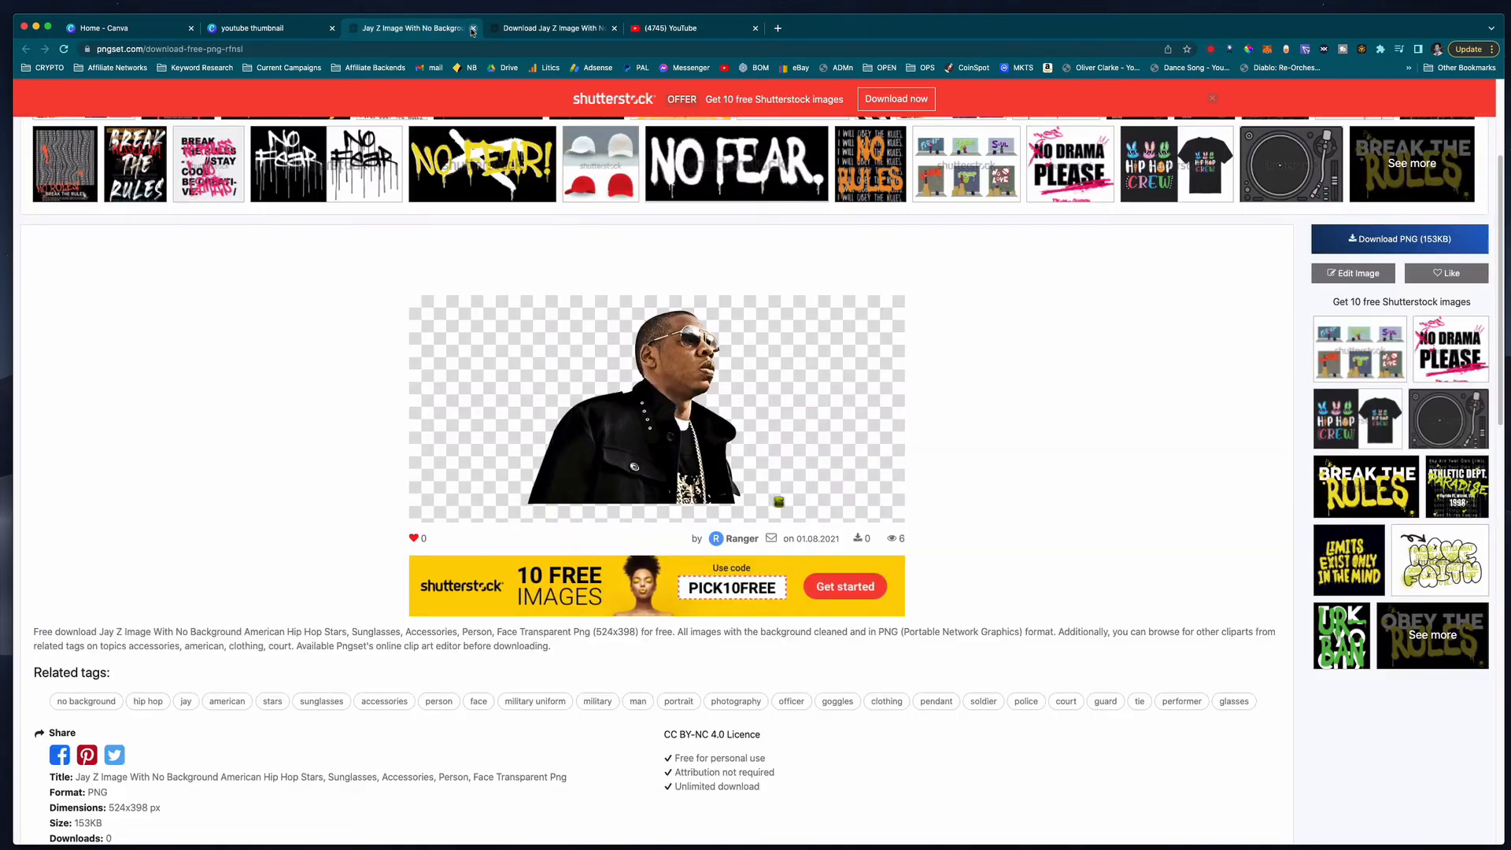
left_click(473, 29)
left_click(473, 29)
left_click(473, 29)
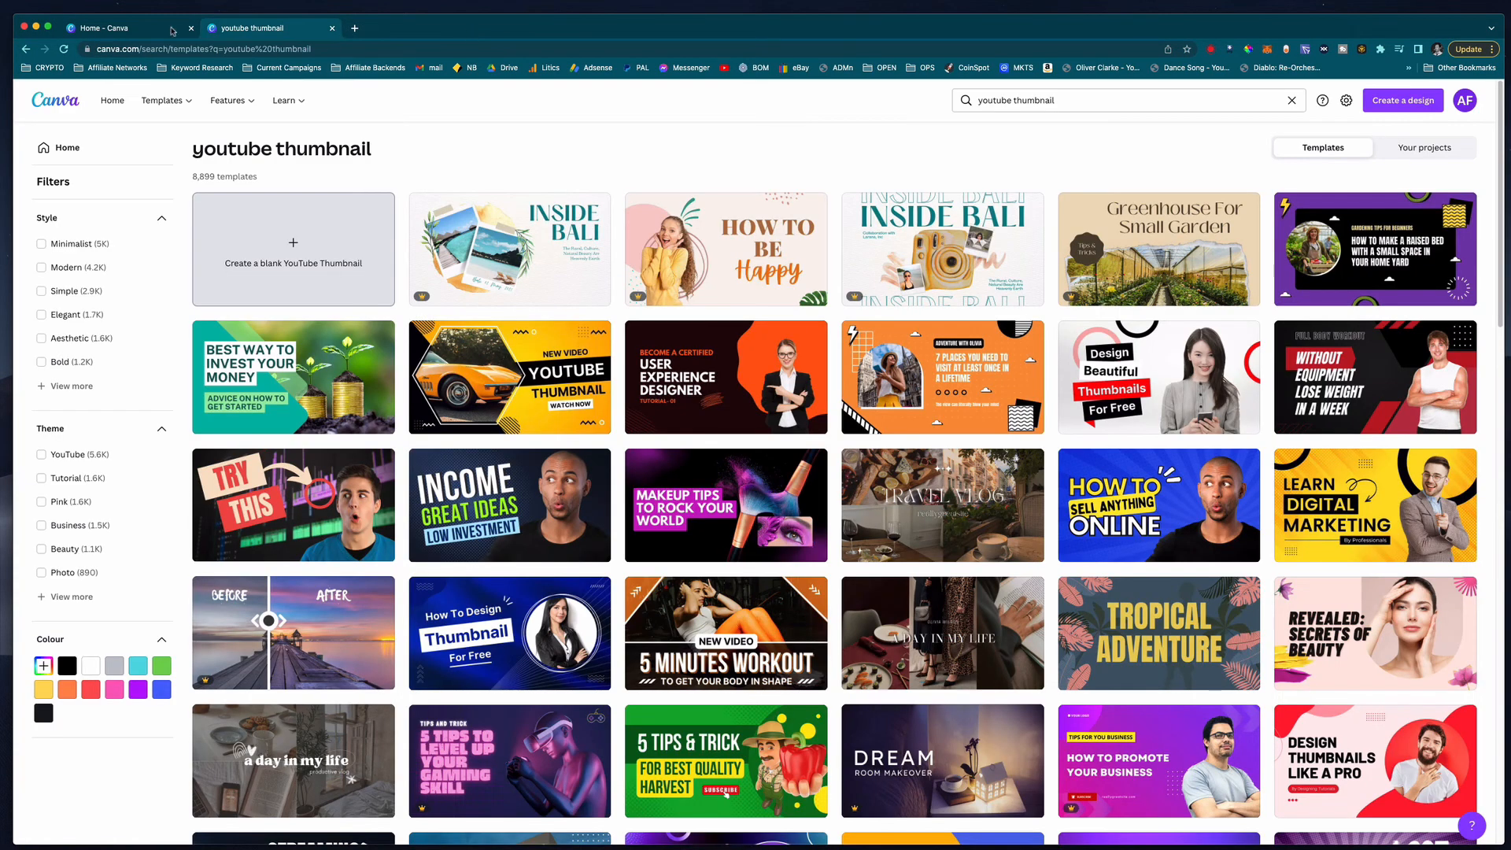
left_click(330, 28)
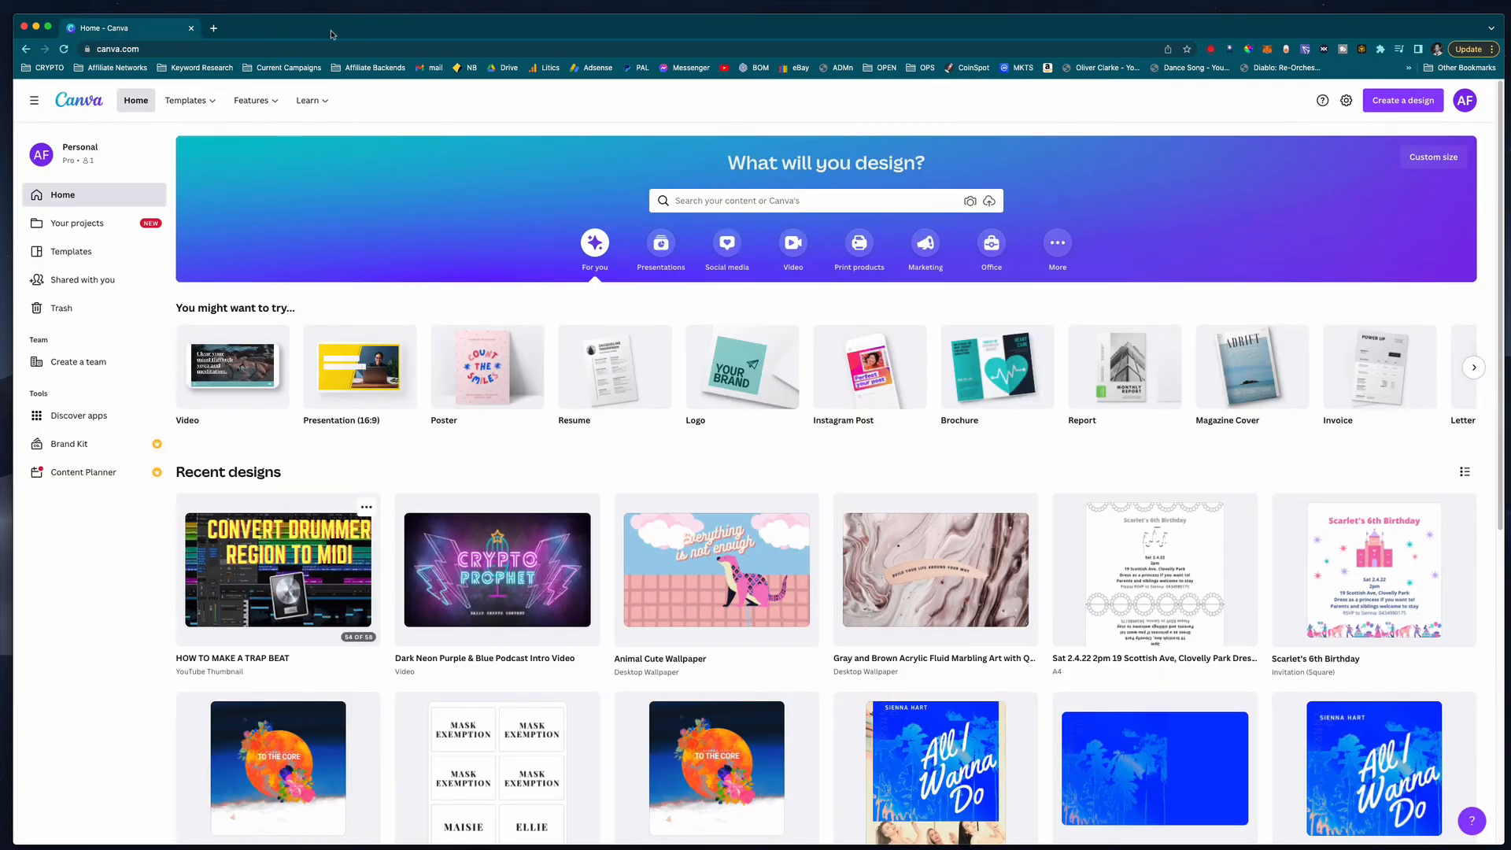
Refresh the Canva home page and reopen the DARK MODE IPHONE design from the recent designs.
left_click(65, 49)
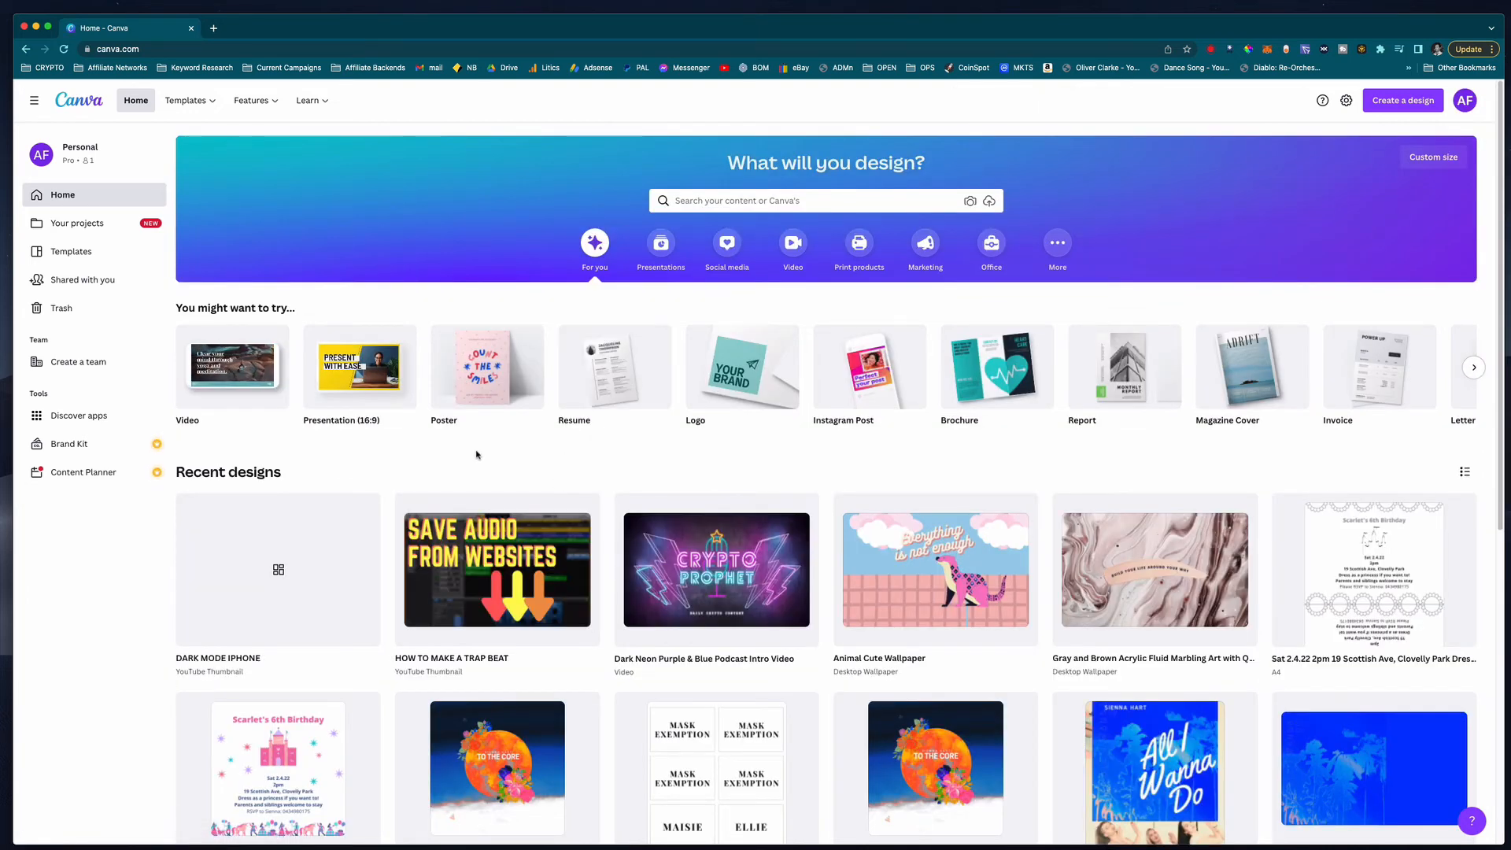
left_click(308, 574)
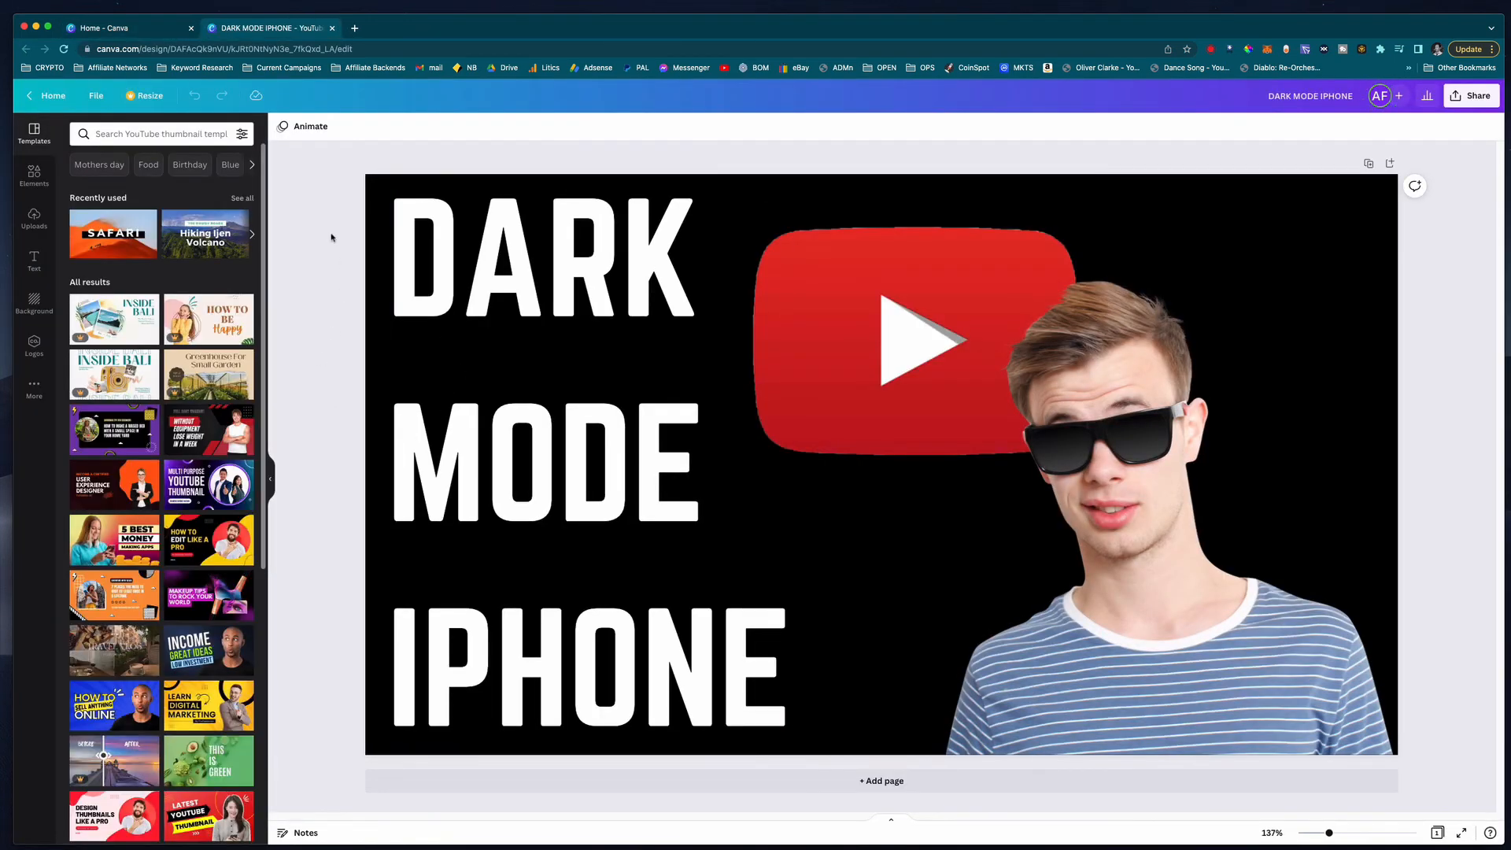
Duplicate the thumbnail page and set the copy's background to the light coral red default colour.
left_click(1368, 165)
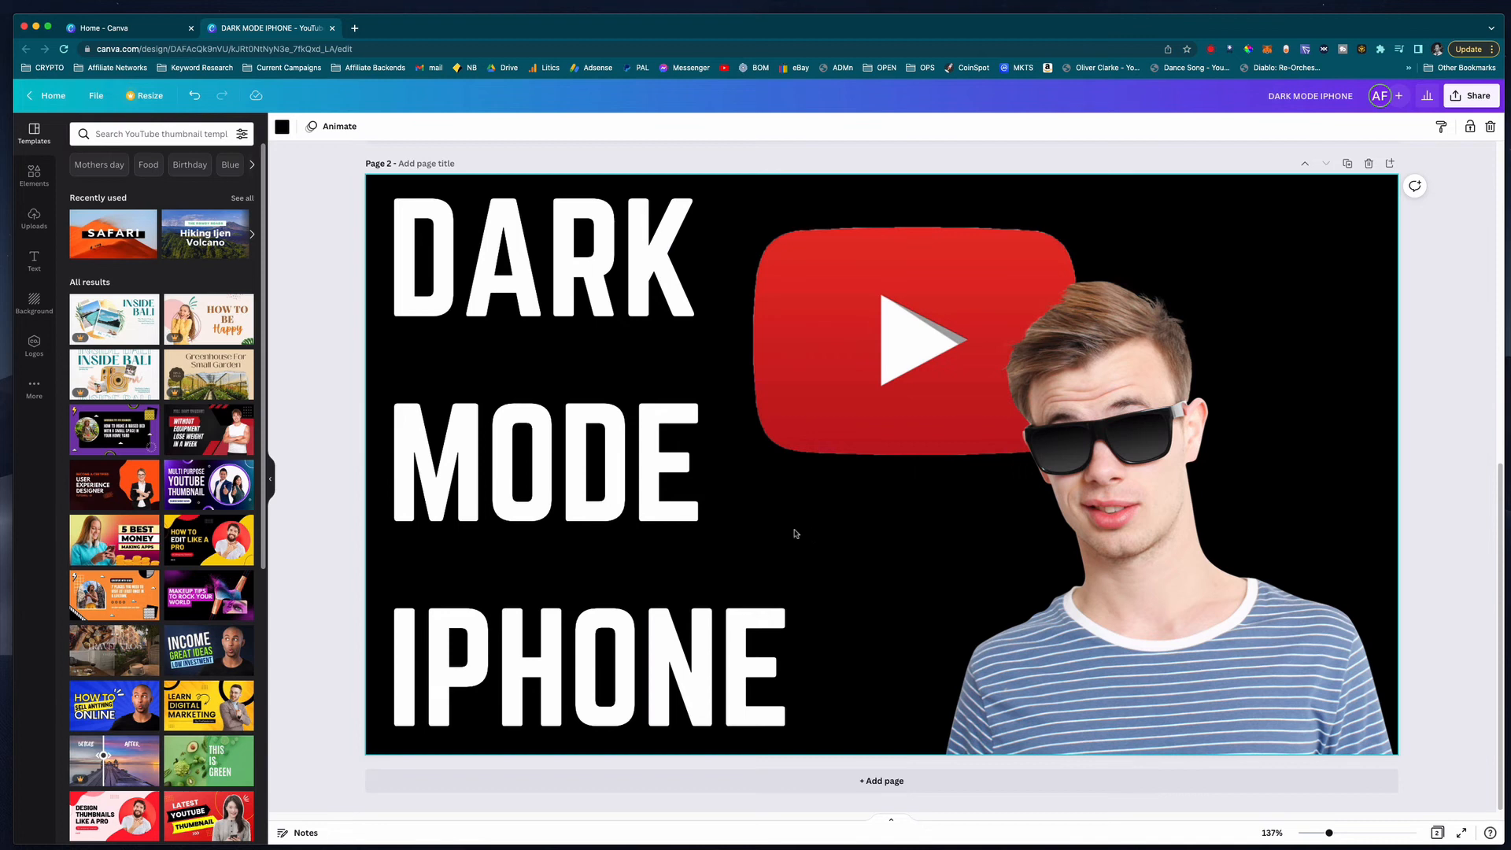
left_click(283, 128)
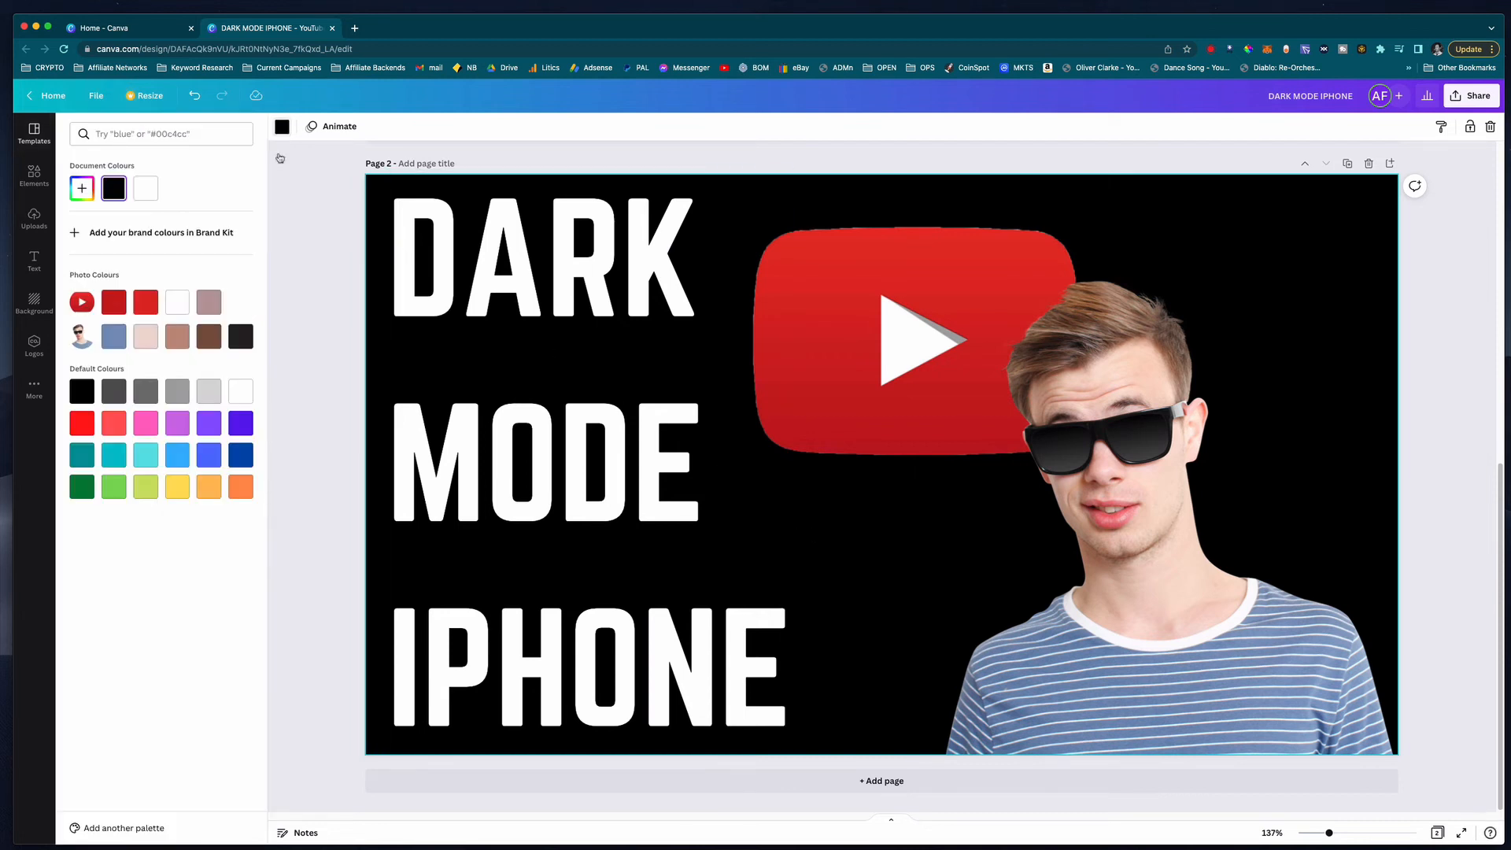
left_click(113, 422)
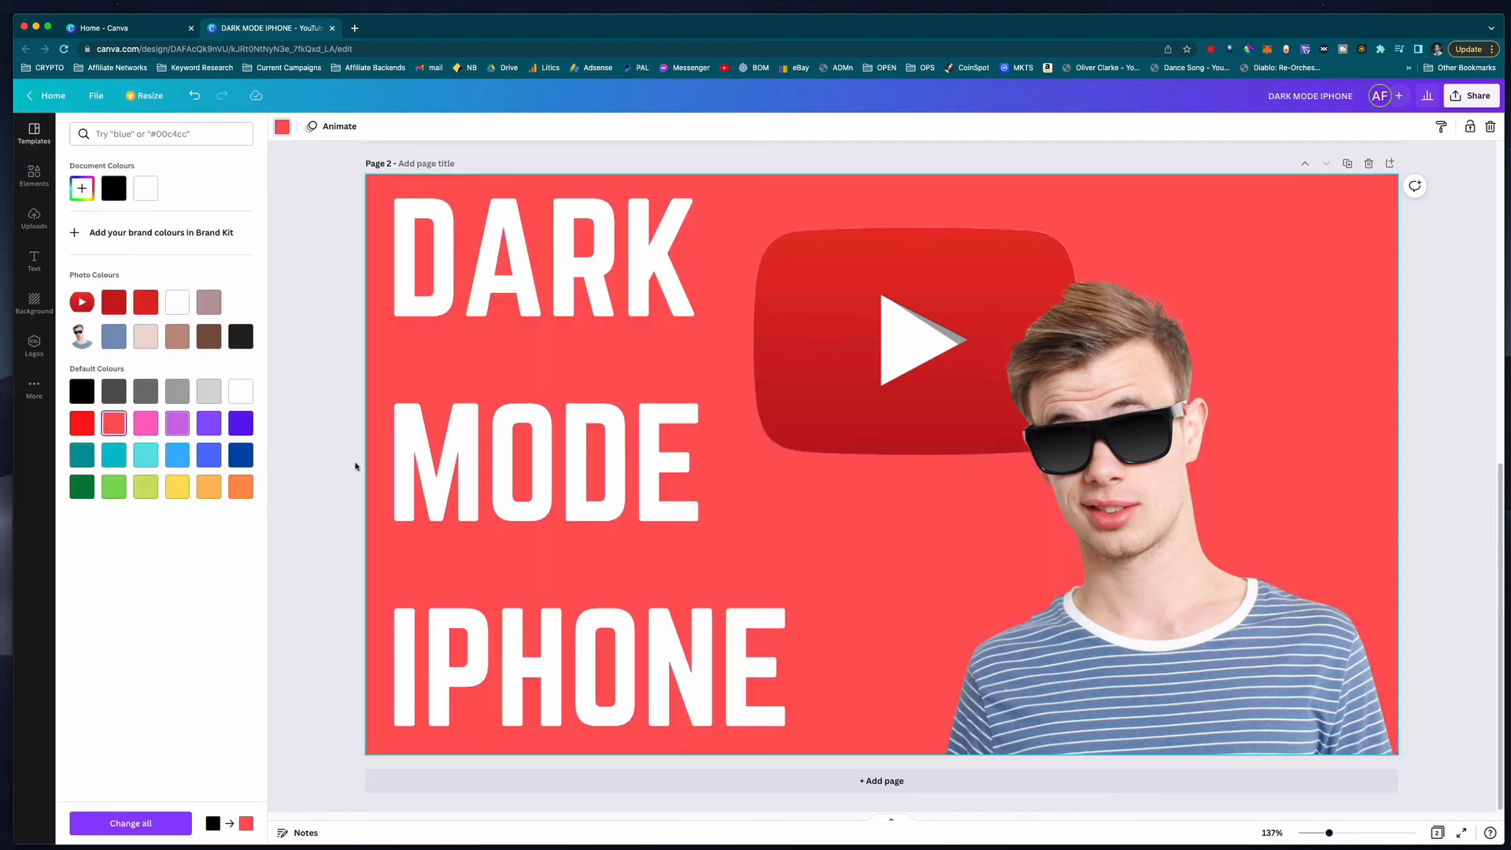
Change the DARK MODE IPHONE text on page 2 to black.
left_click(464, 450)
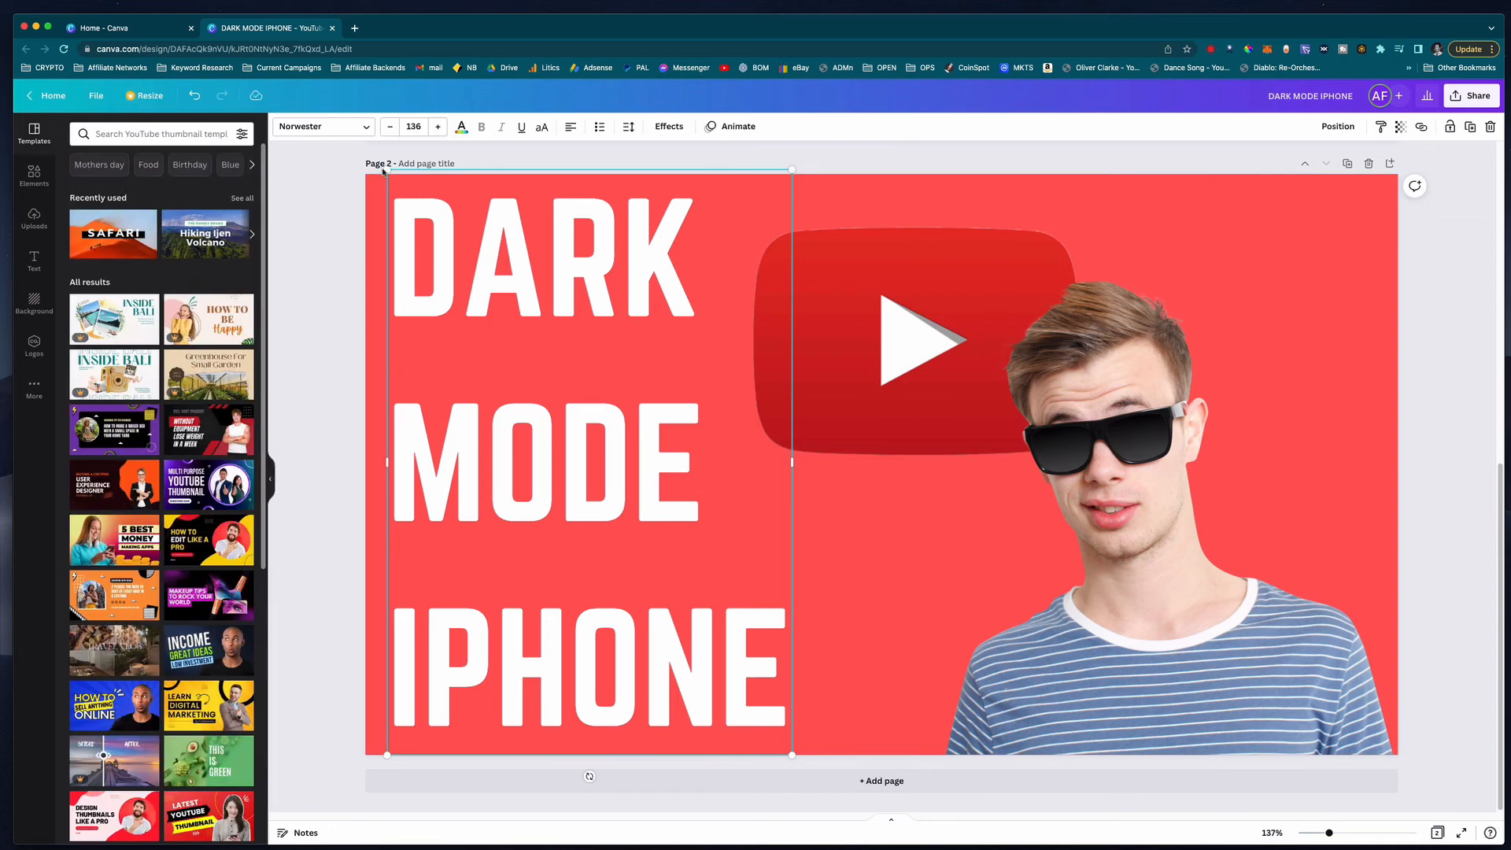
left_click(461, 127)
left_click(82, 391)
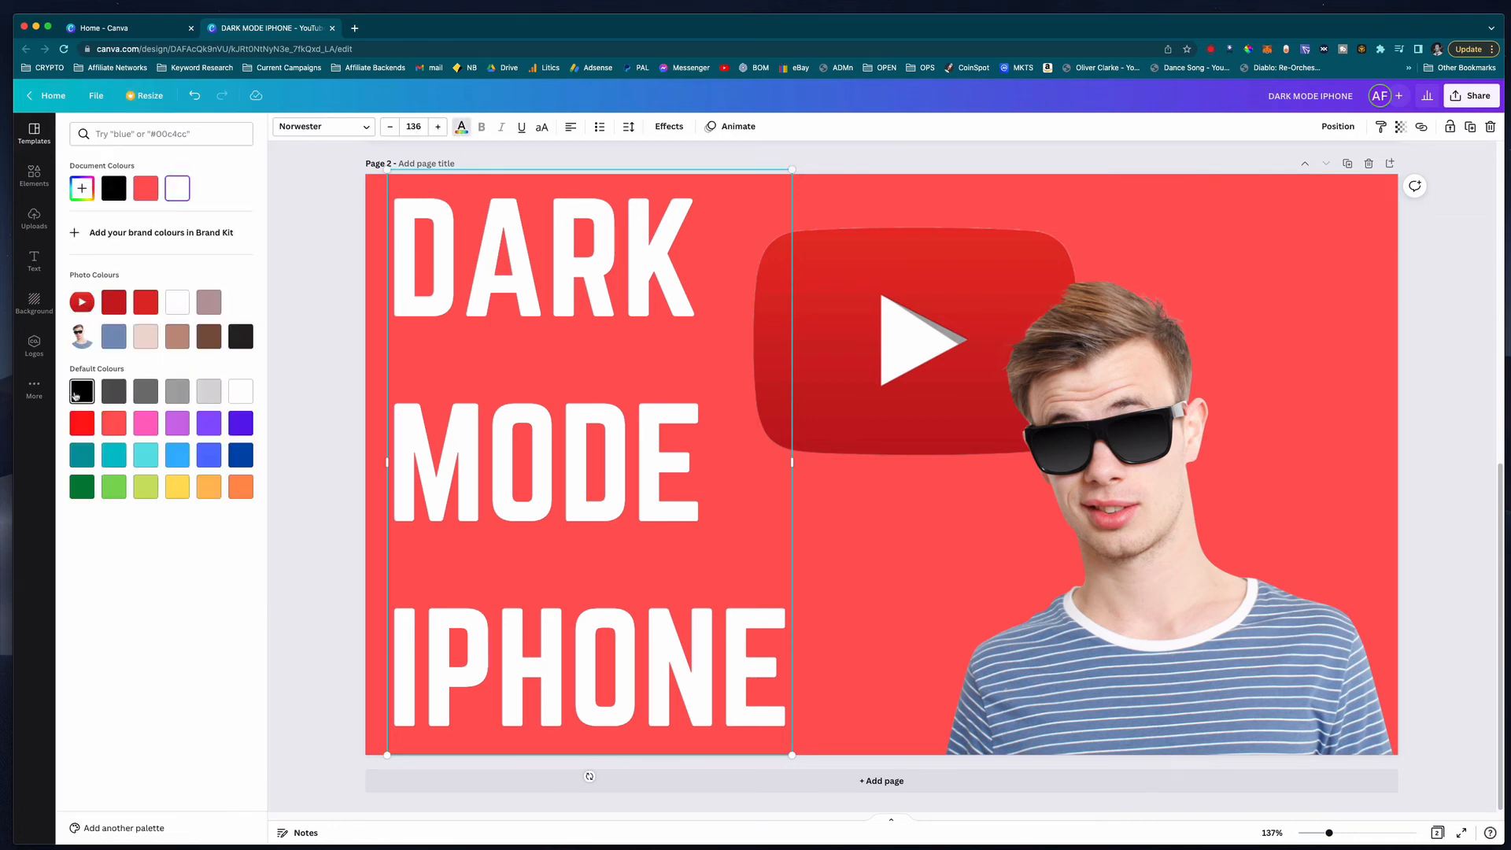
left_click(313, 431)
left_click(303, 459)
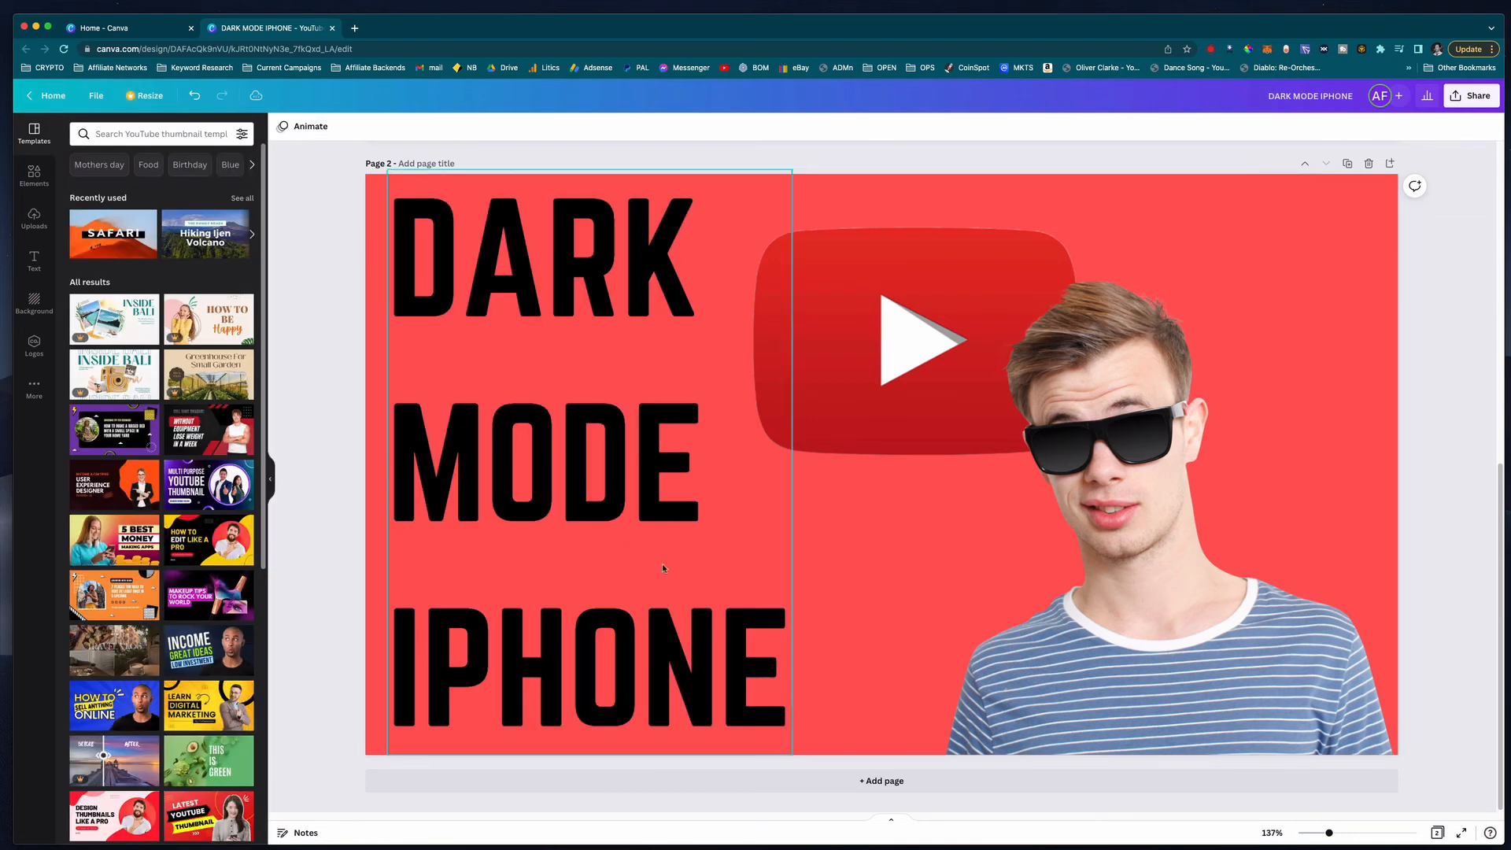
scroll(990, 553, "up", 8)
scroll(989, 562, "down", 8)
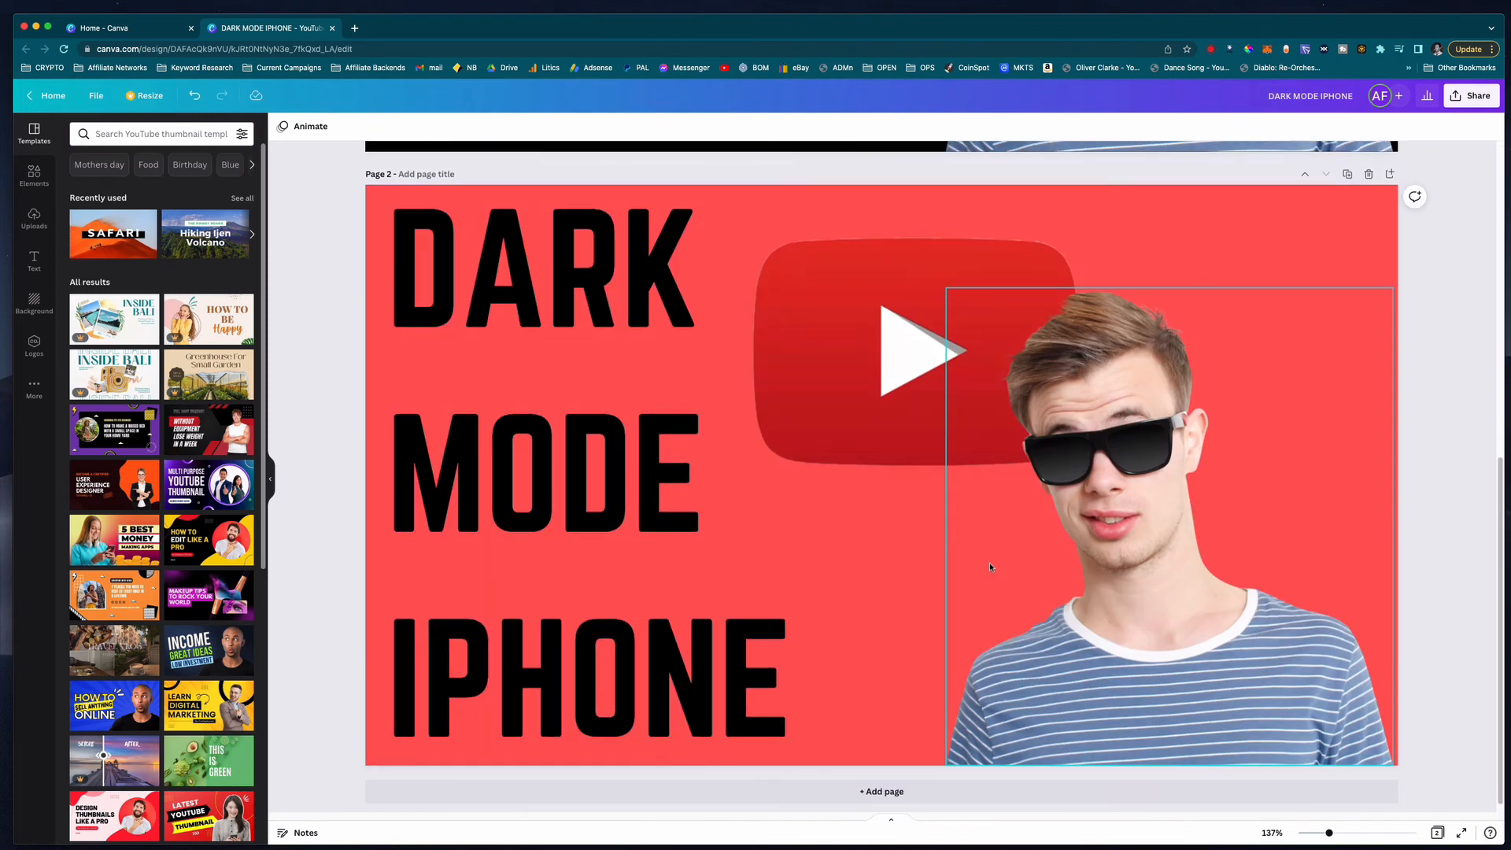
Duplicate page 2 and change the DARK MODE IPHONE text on the copy to white.
left_click(1347, 174)
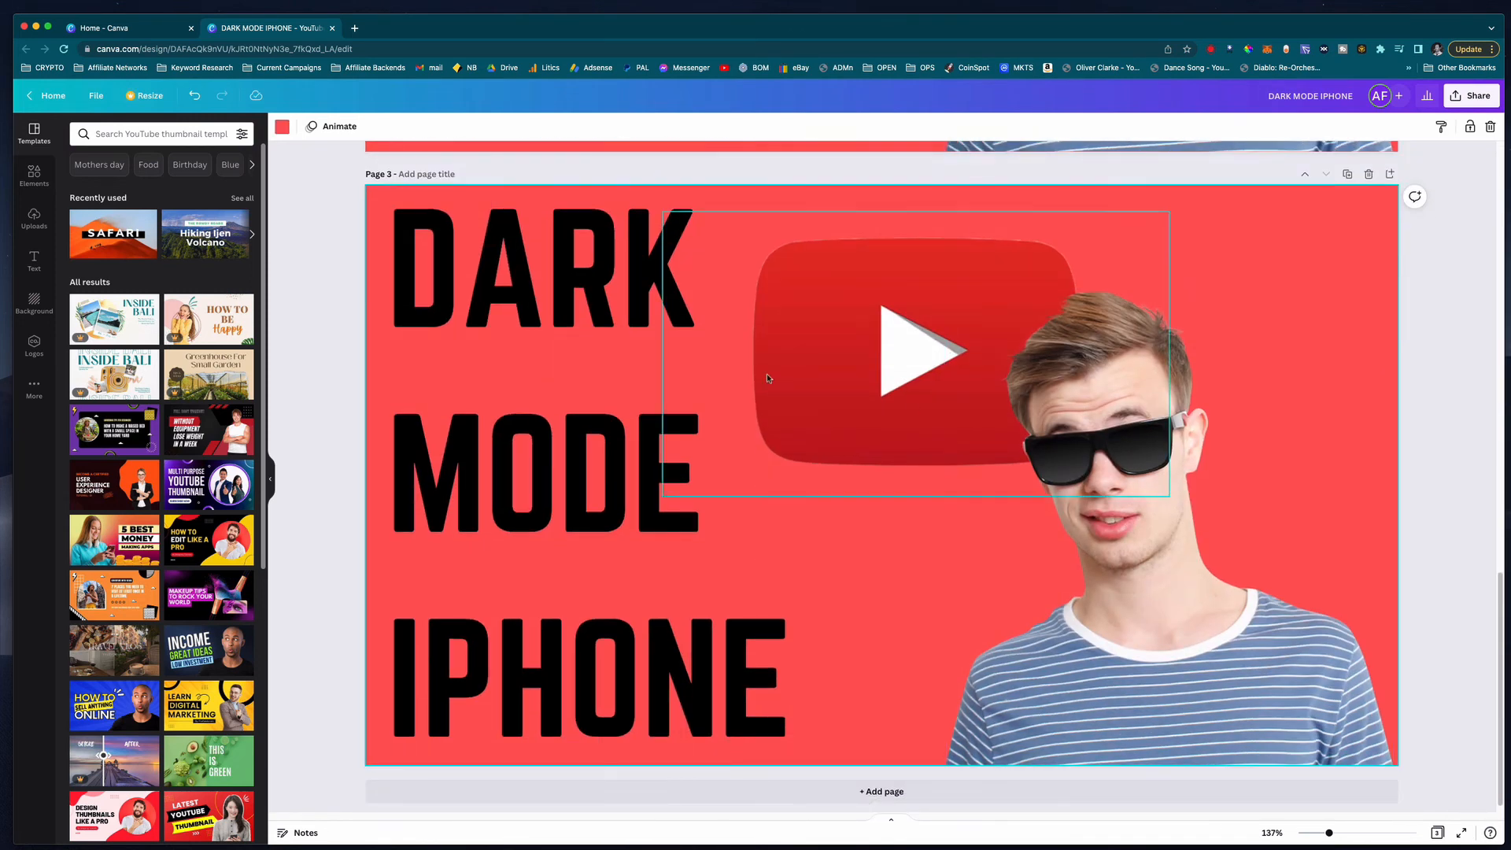
left_click(617, 288)
left_click(617, 288)
left_click(462, 128)
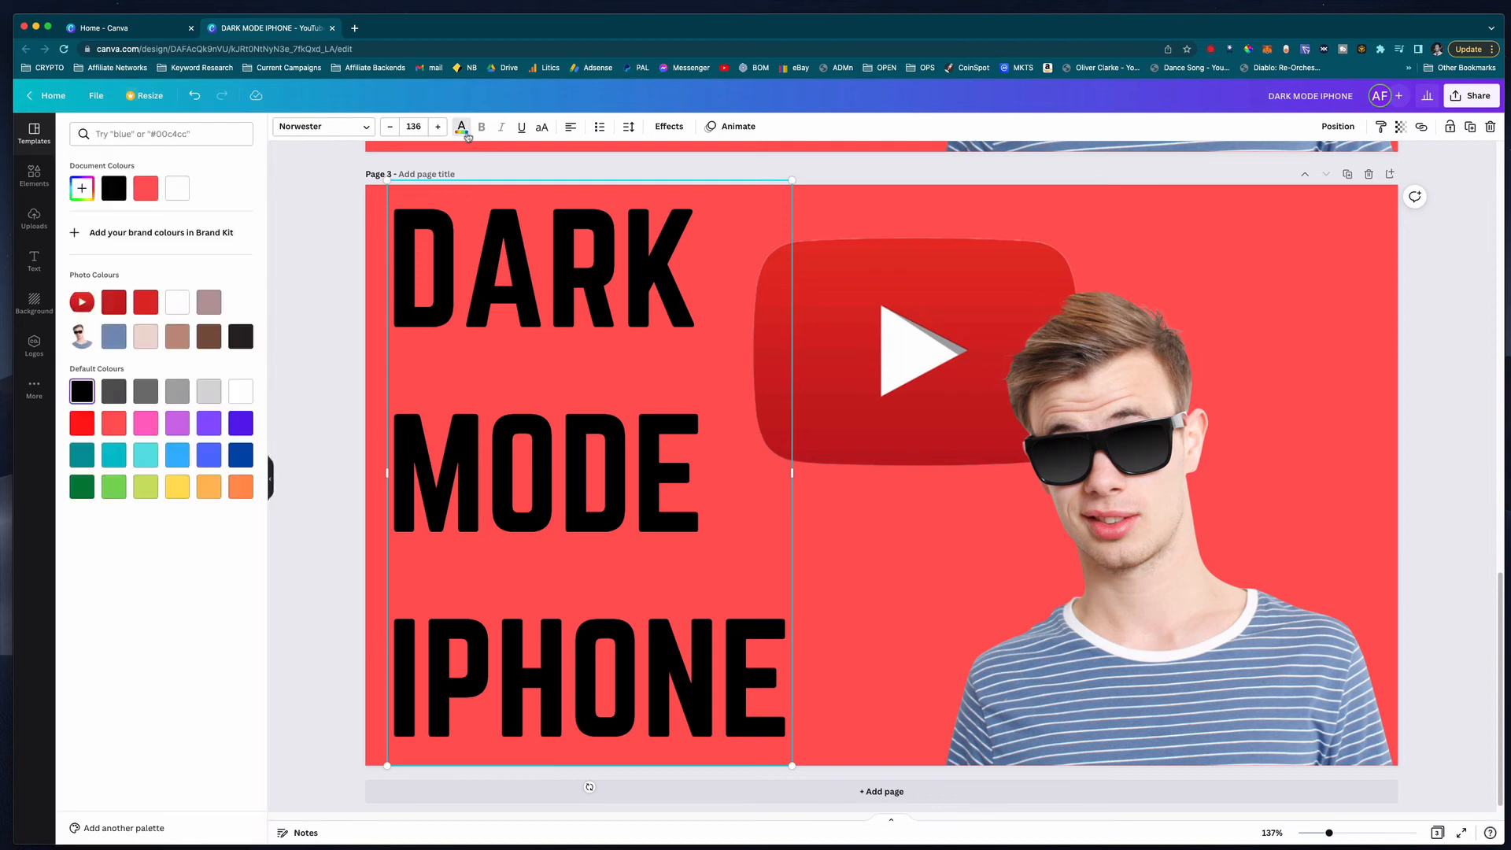
left_click(177, 302)
left_click(322, 337)
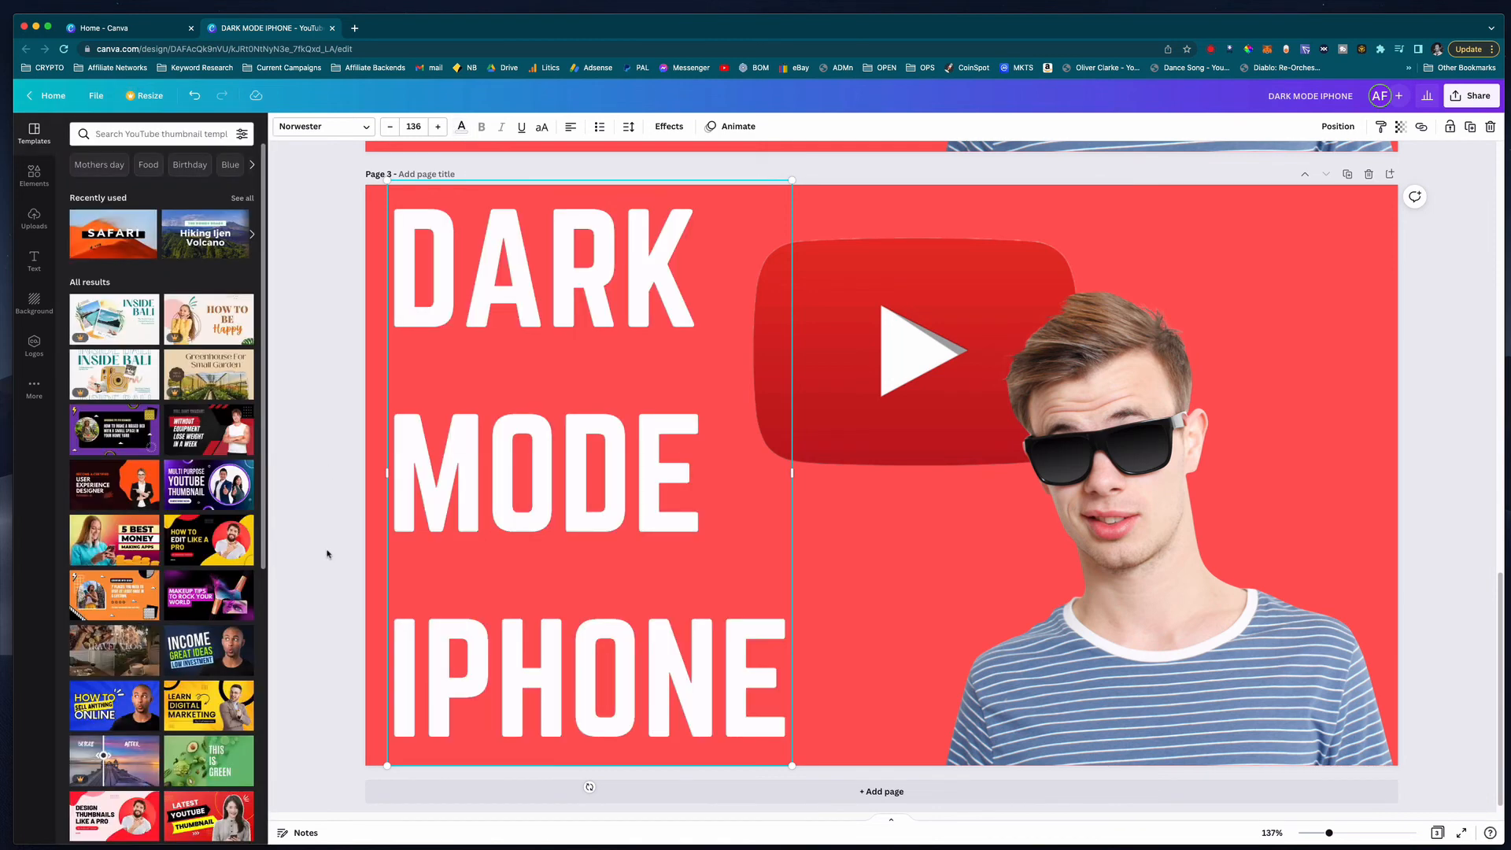
Compare the black and red thumbnail versions across the three pages, checking text and logo contrast against each background.
scroll(709, 554, "up", 5)
scroll(639, 603, "up", 10)
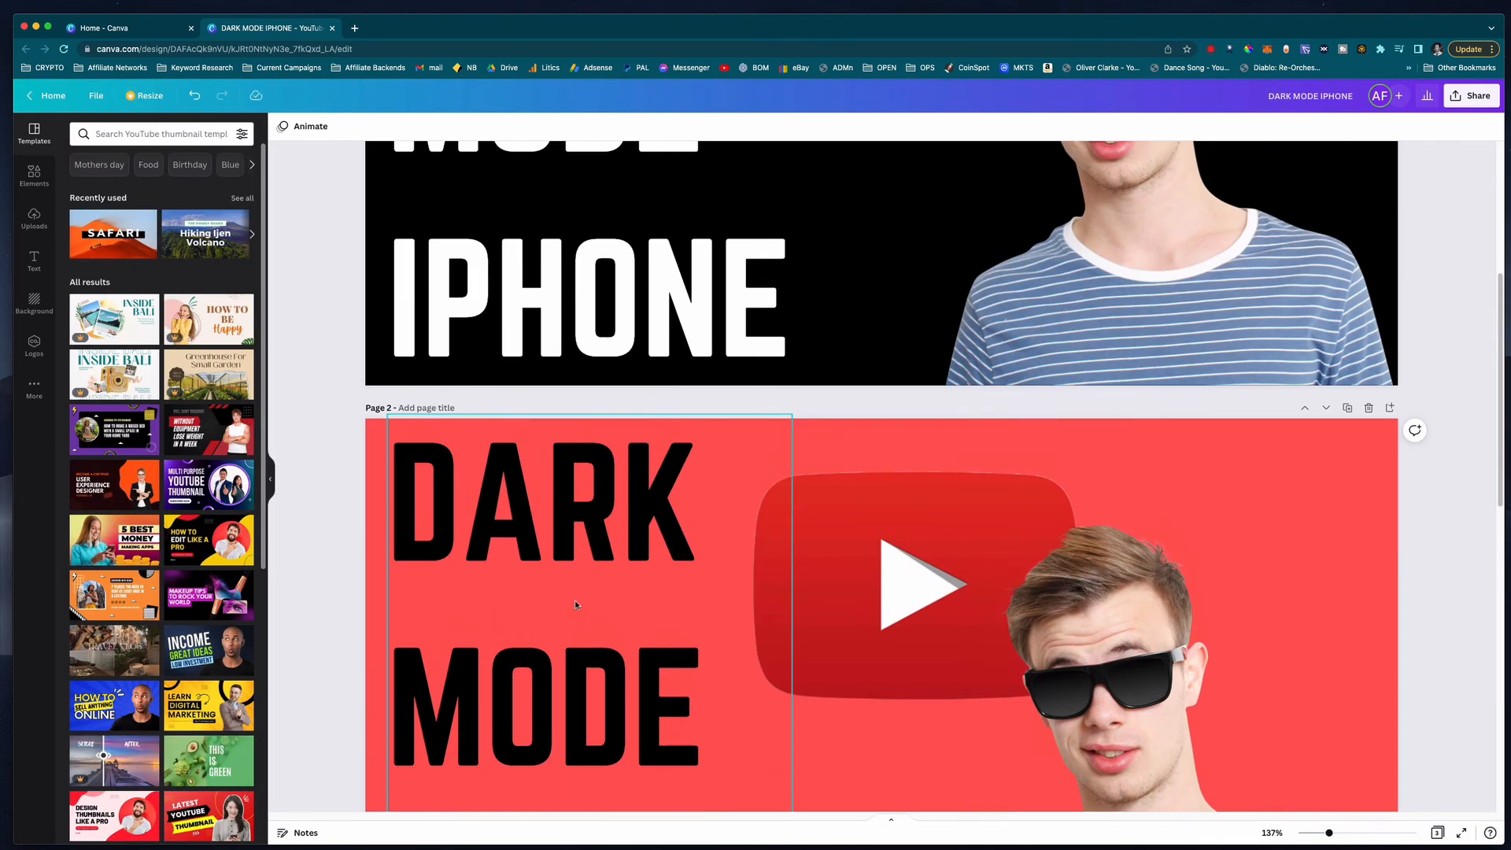
scroll(716, 590, "down", 10)
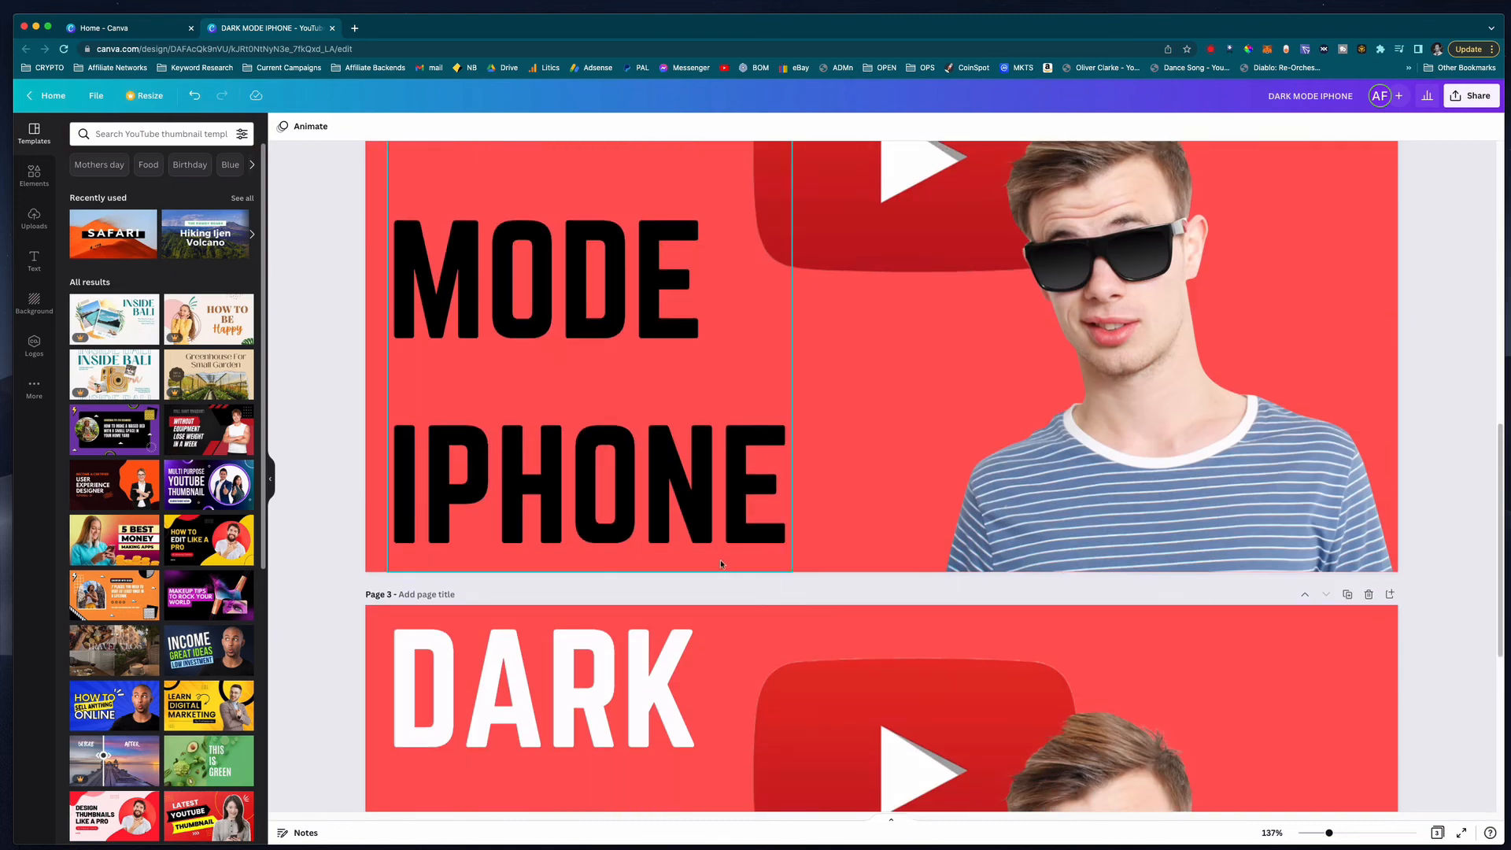
scroll(730, 478, "up", 10)
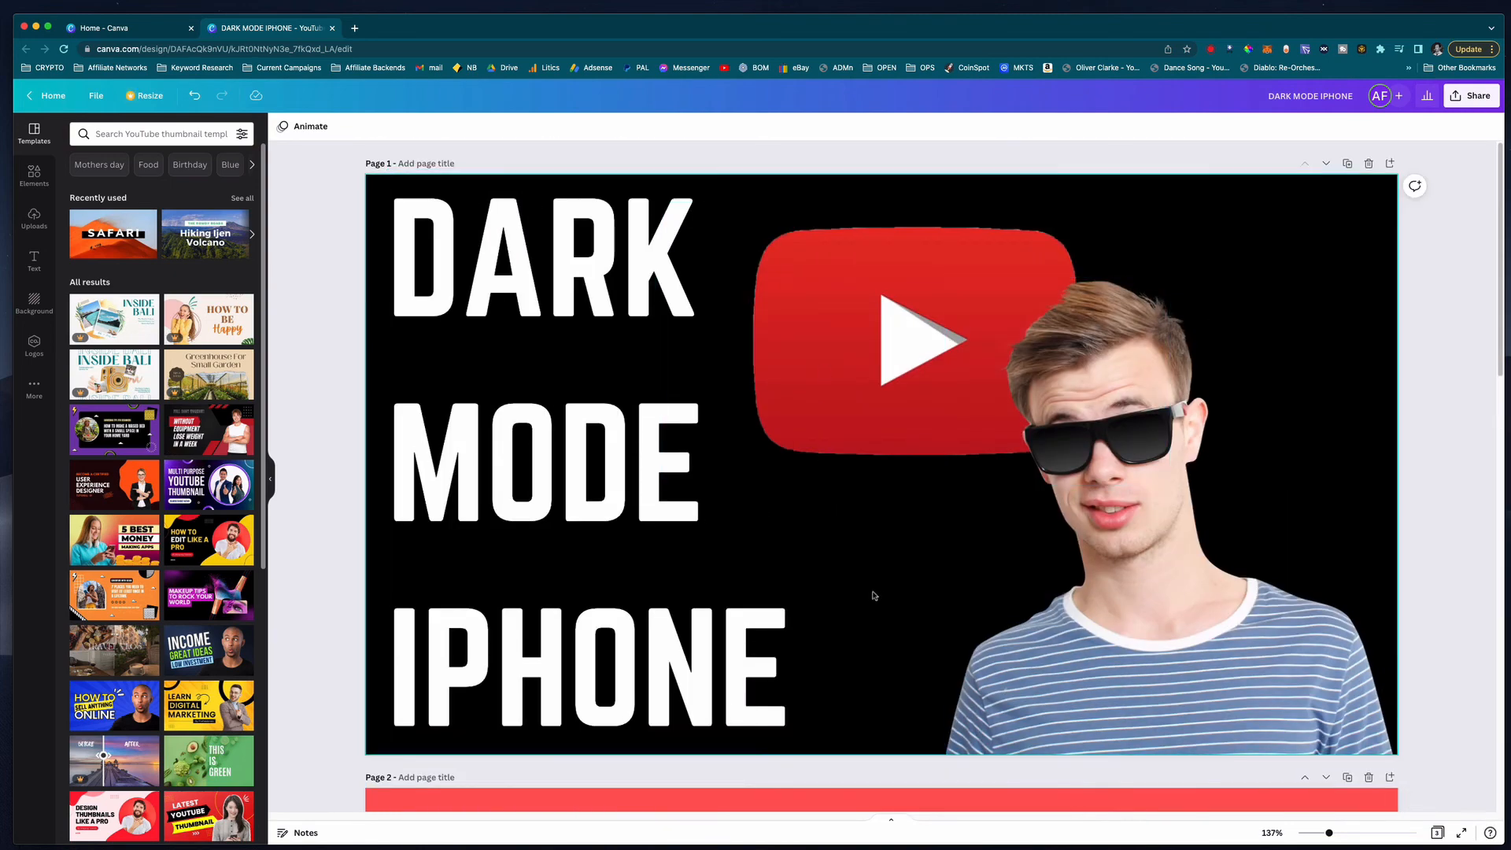
scroll(362, 646, "down", 10)
scroll(363, 646, "down", 5)
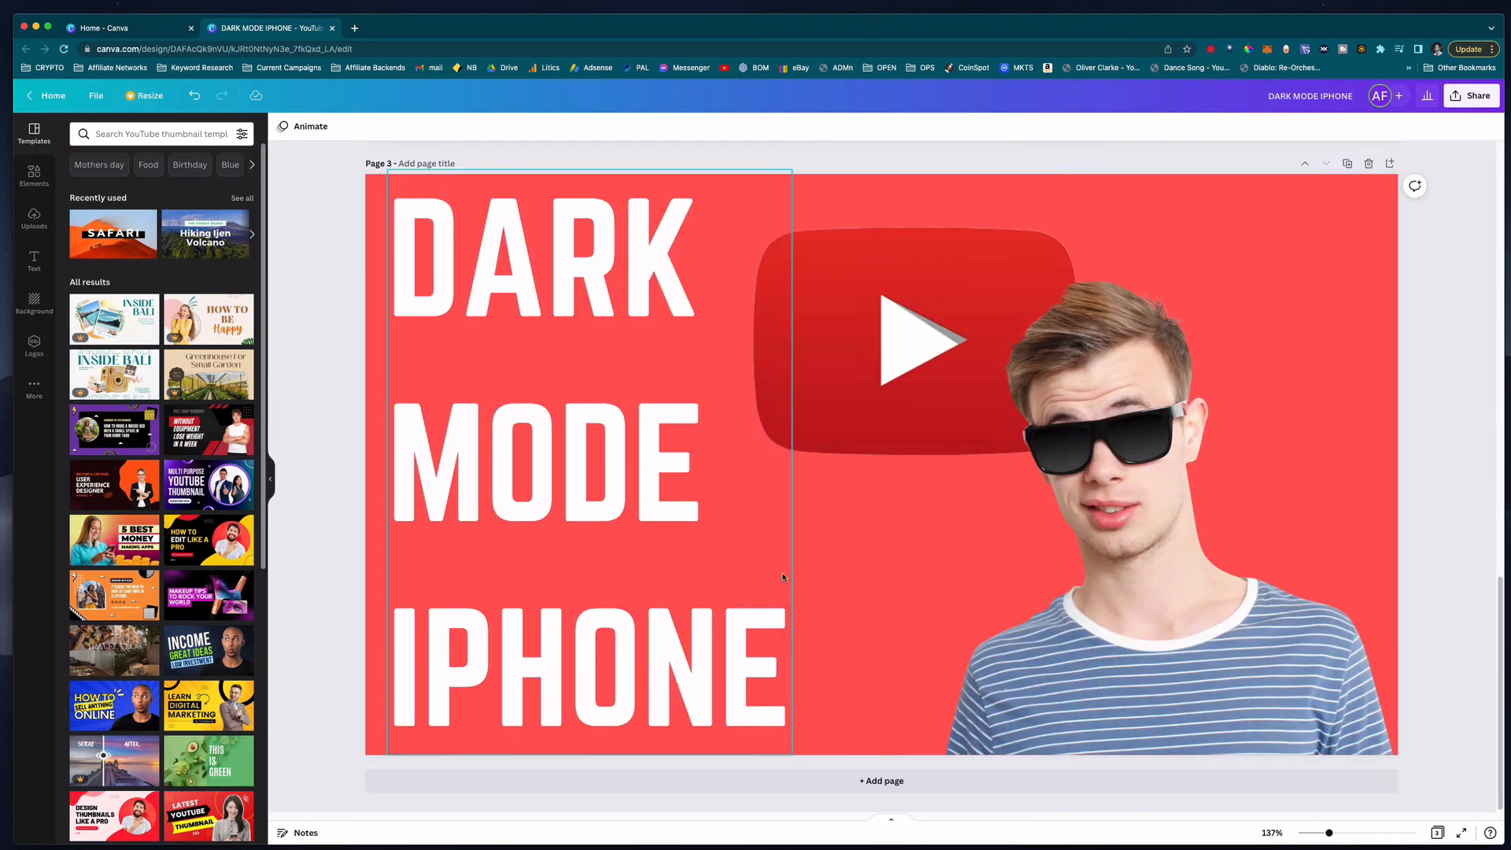
scroll(791, 563, "up", 5)
scroll(816, 596, "down", 3)
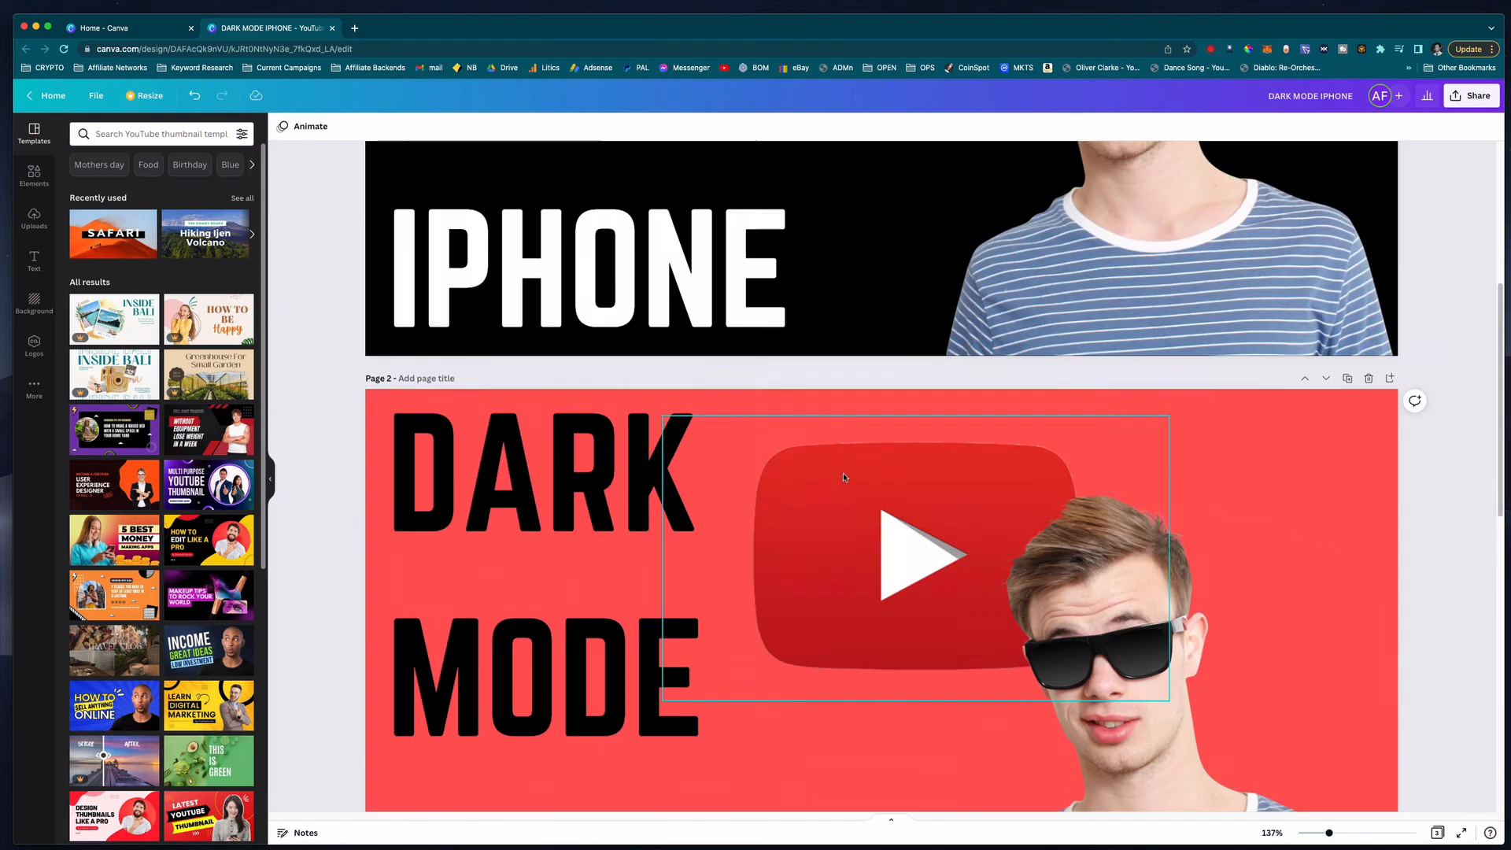
scroll(630, 551, "up", 10)
scroll(432, 555, "down", 10)
scroll(431, 555, "down", 5)
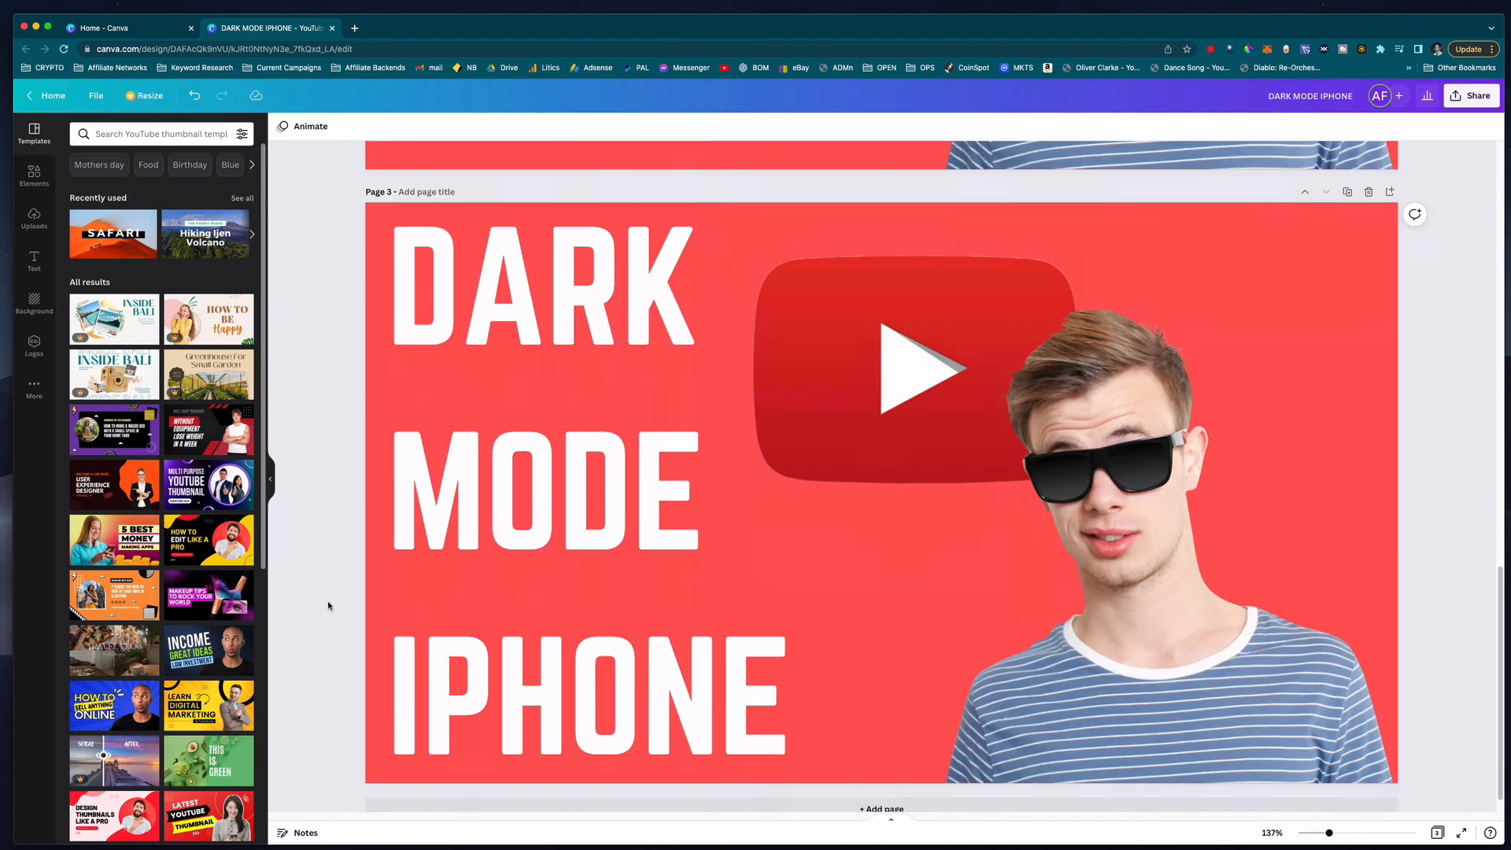